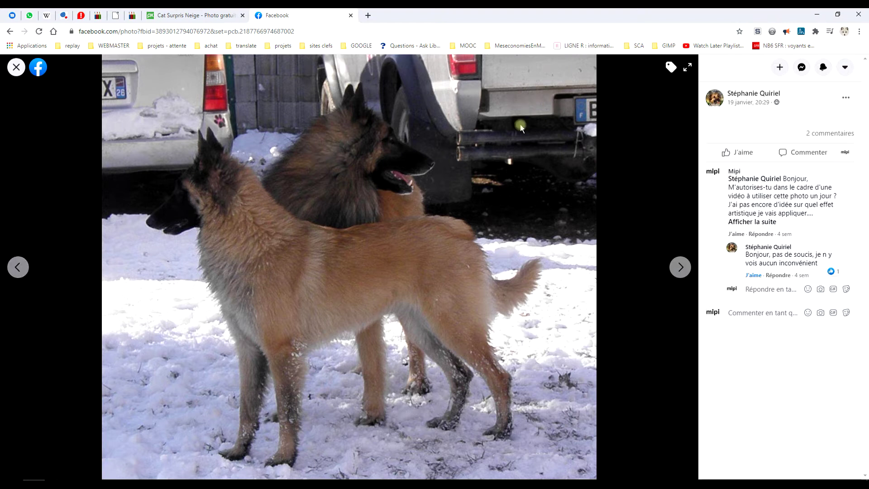
Step: Copy the Facebook photo of the two shepherd dogs in the snow
{"action": "right_click", "coordinate": [339, 188]}
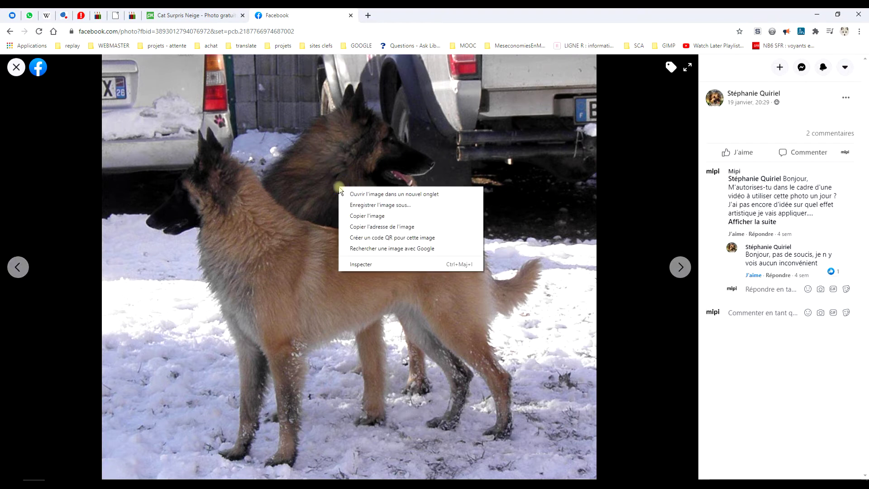
{"action": "left_click", "coordinate": [373, 217]}
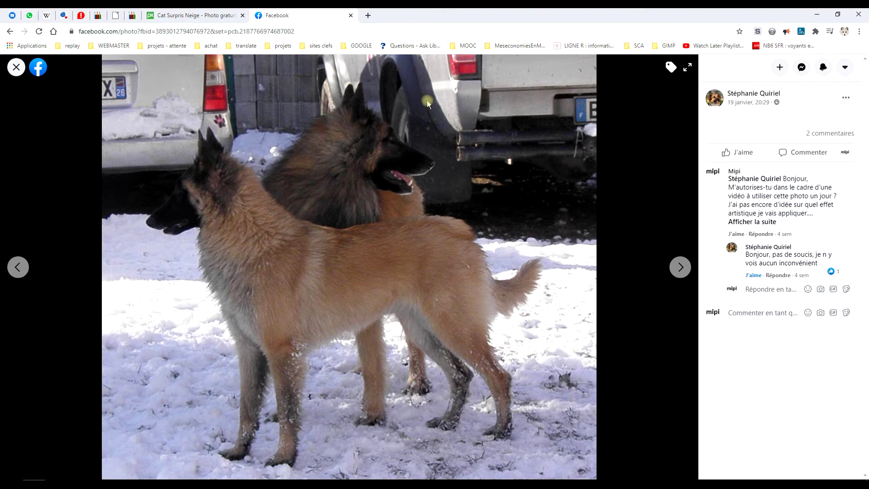
Step: Paste the copied dog photo into GIMP as a new 2048x1757 image and zoom in
{"action": "left_click", "coordinate": [360, 477]}
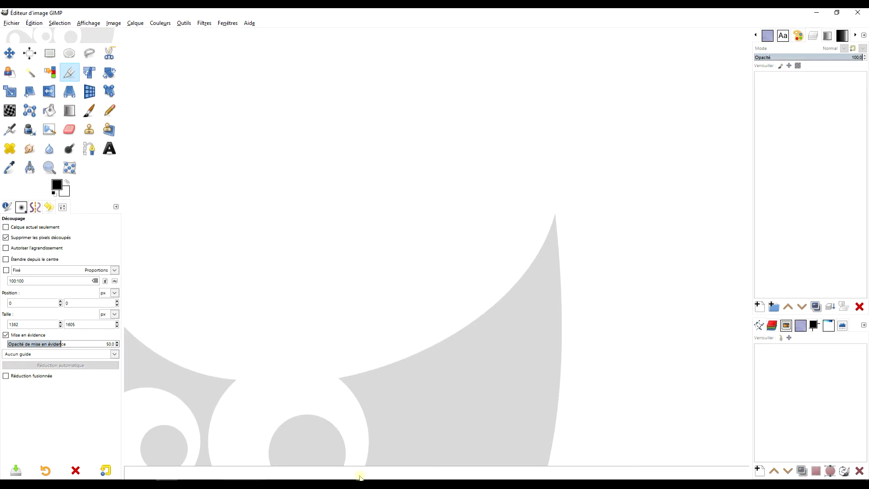
{"action": "left_click", "coordinate": [34, 23]}
{"action": "mouse_move", "coordinate": [53, 131]}
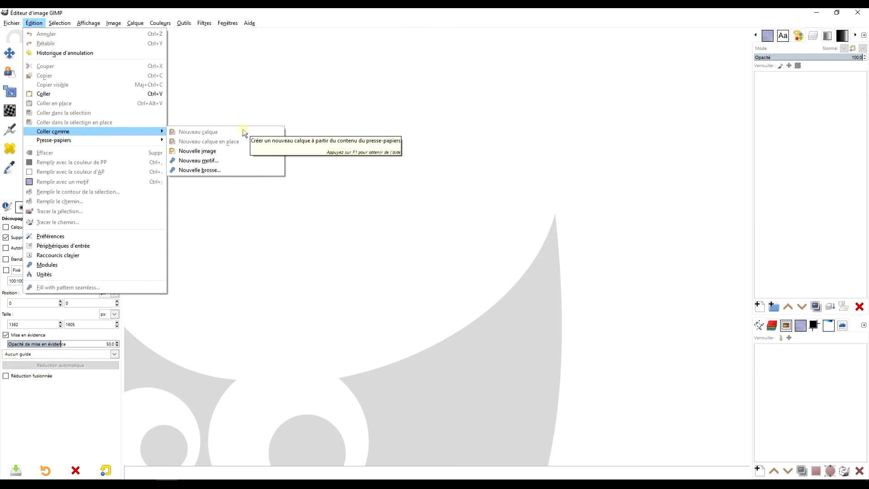
{"action": "left_click", "coordinate": [240, 151]}
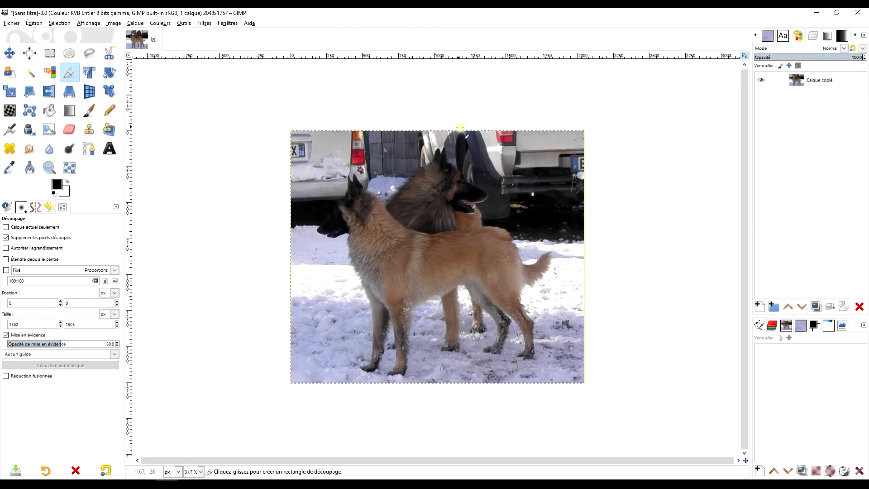
{"action": "left_click", "coordinate": [744, 55]}
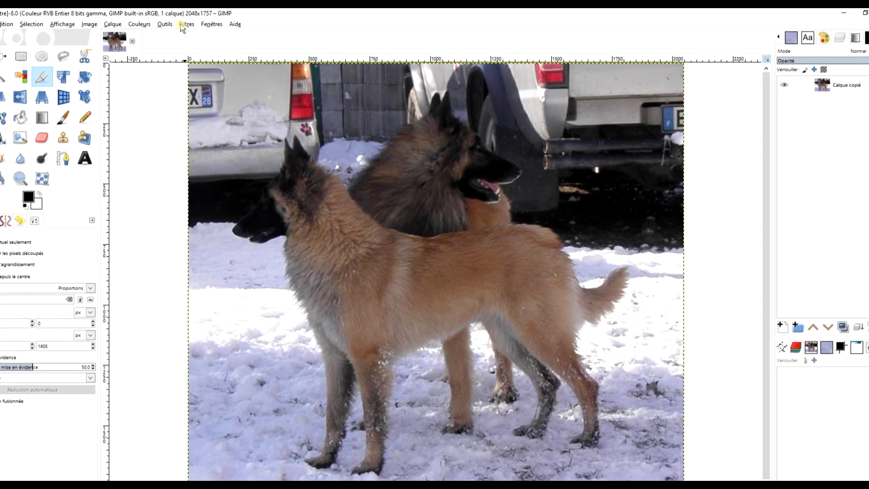
{"action": "left_click", "coordinate": [197, 24]}
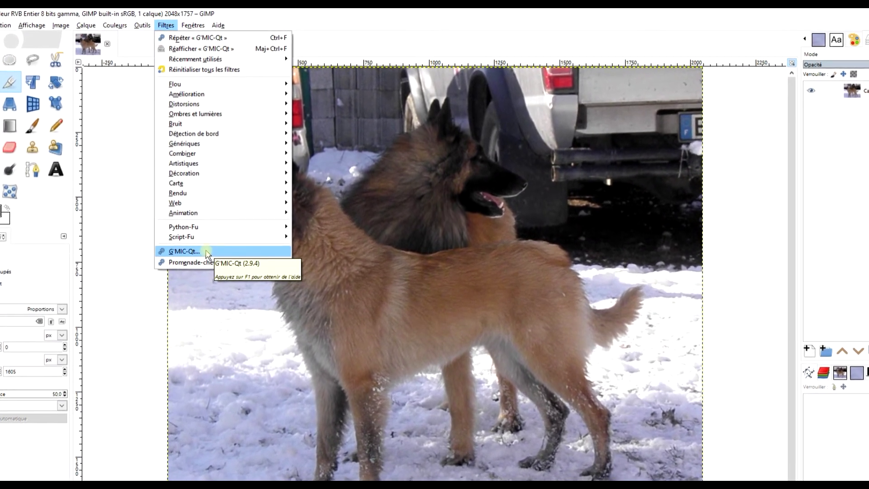
Step: Open G'MIC-Qt and pick the Reflection filter by searching 'ref'
{"action": "left_click", "coordinate": [218, 240]}
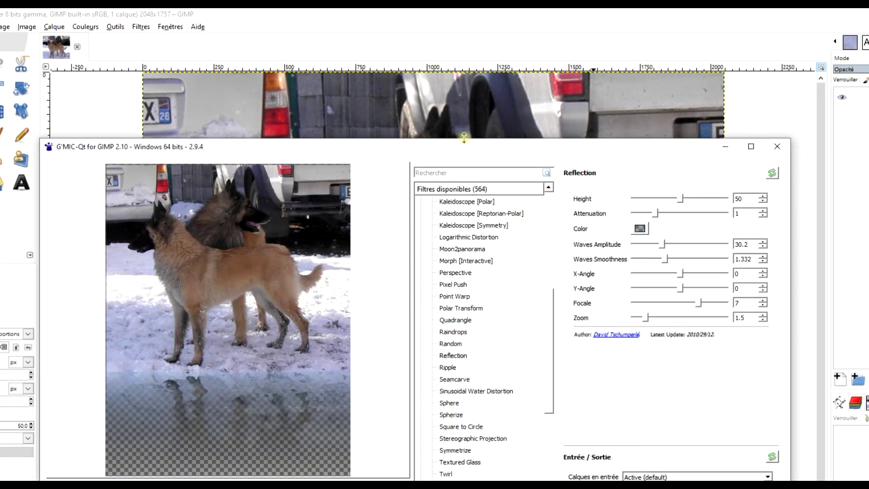
{"action": "left_click_drag", "start_coordinate": [429, 146], "coordinate": [432, 50]}
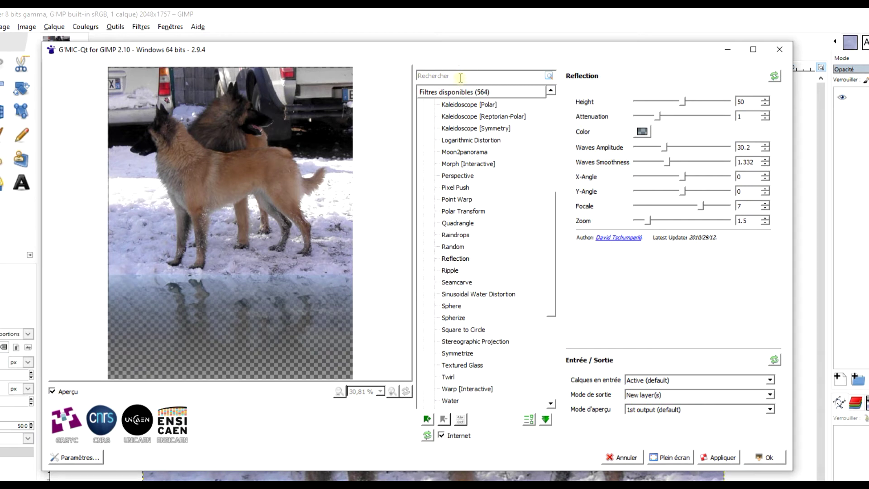
{"action": "type", "text": "ref"}
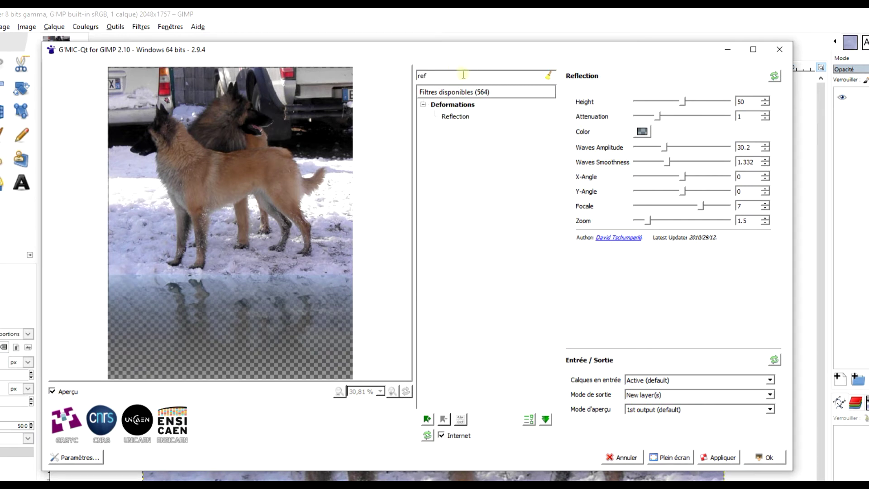
{"action": "left_click", "coordinate": [467, 122]}
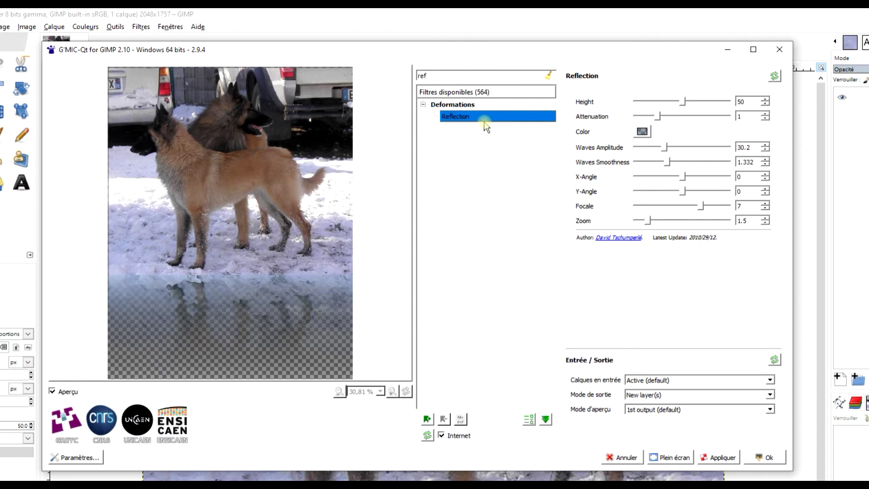
Step: Reset Reflection, set Y-Angle near zero, add gentle waves, and apply it In place
{"action": "left_click", "coordinate": [773, 76]}
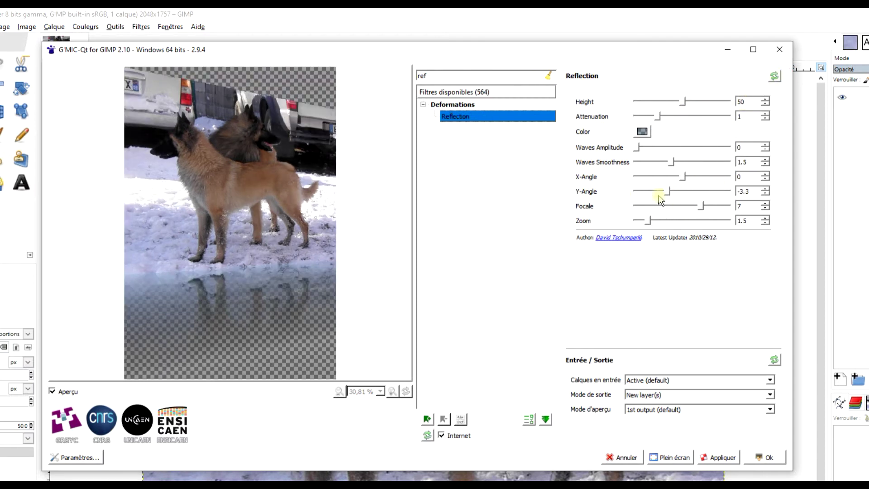
{"action": "left_click_drag", "start_coordinate": [668, 192], "coordinate": [682, 193]}
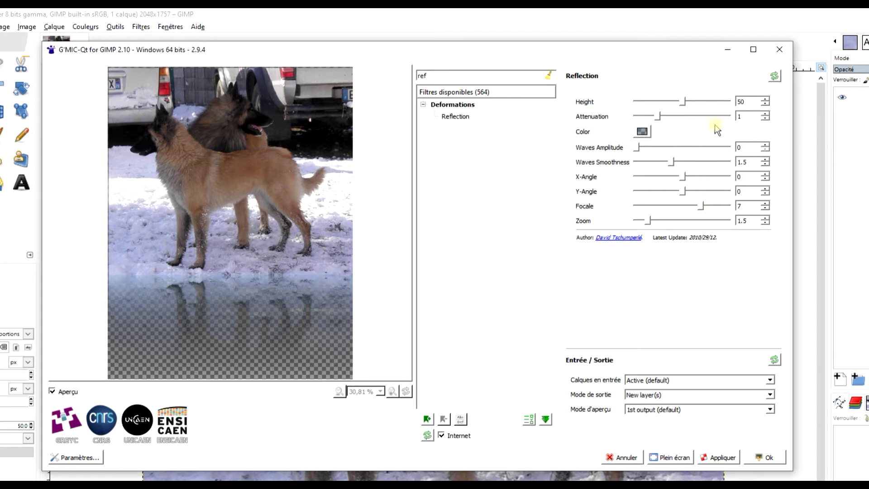
{"action": "left_click_drag", "start_coordinate": [639, 148], "coordinate": [674, 147]}
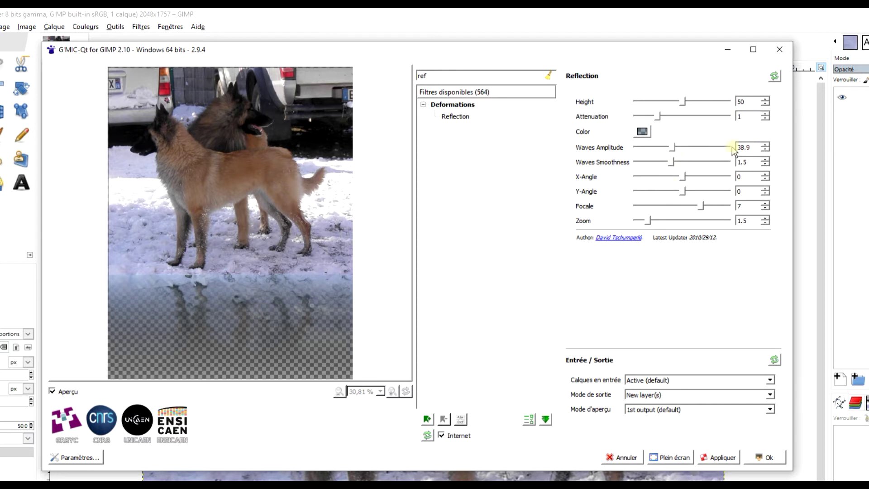
{"action": "left_click_drag", "start_coordinate": [673, 147], "coordinate": [663, 148]}
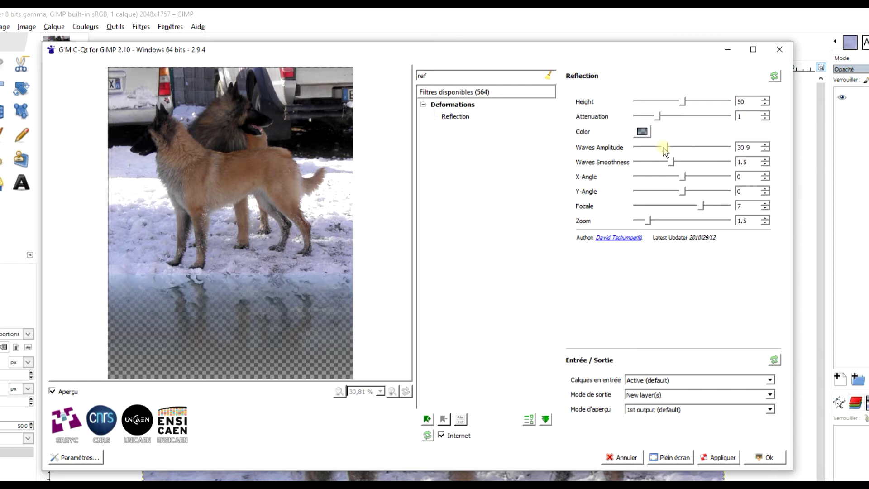
{"action": "left_click_drag", "start_coordinate": [673, 162], "coordinate": [670, 162]}
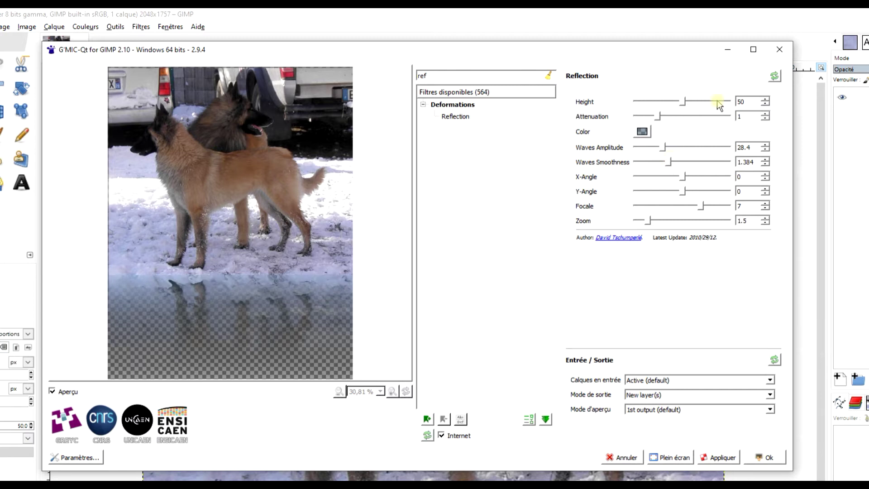
{"action": "left_click", "coordinate": [652, 395]}
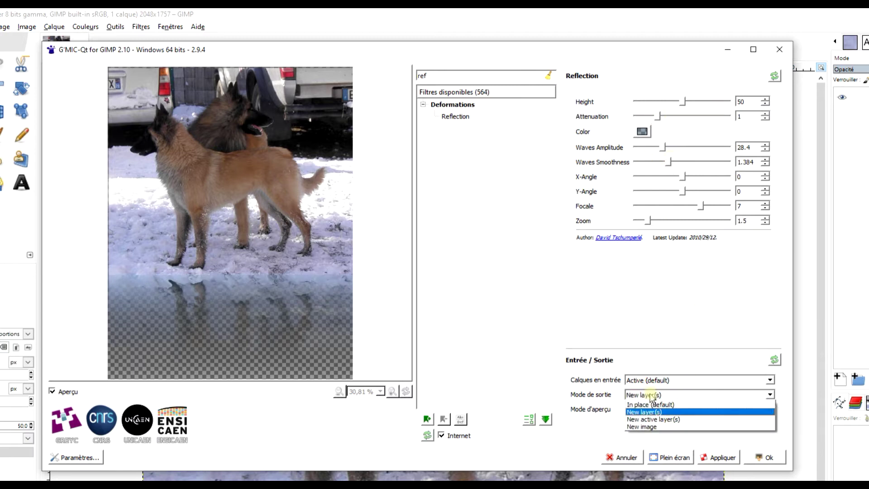
{"action": "left_click", "coordinate": [650, 405]}
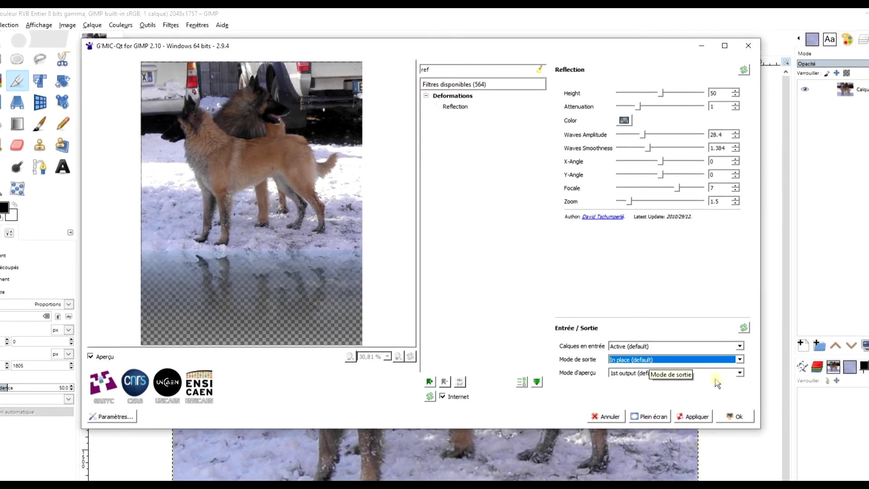
{"action": "left_click", "coordinate": [736, 416]}
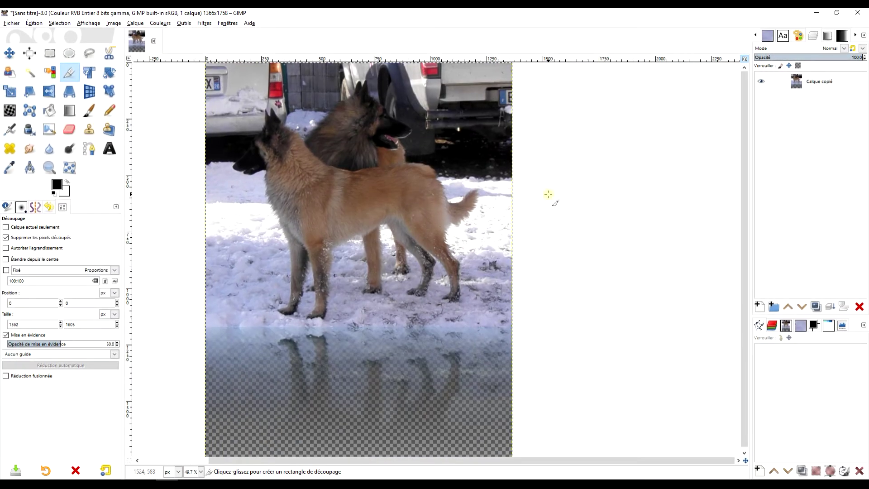
Step: Add a white-filled layer named 'fond' beneath the dog photo layer
{"action": "left_click_drag", "start_coordinate": [548, 195], "coordinate": [570, 195]}
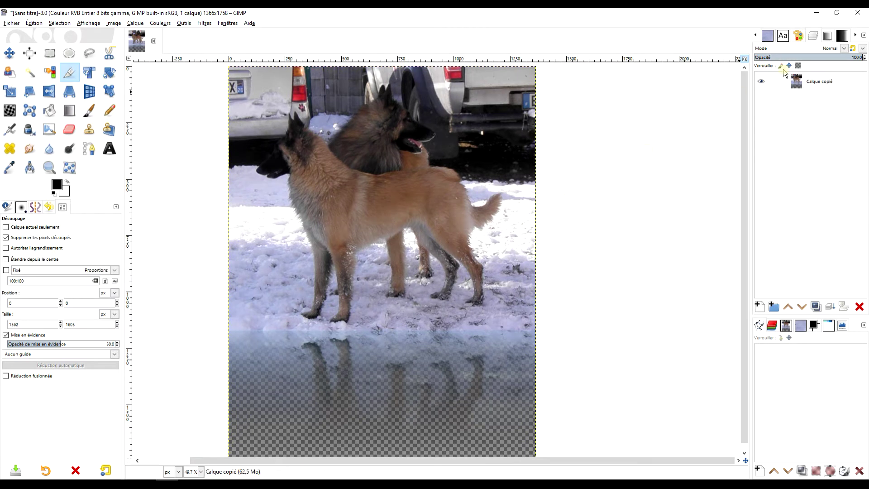
{"action": "left_click", "coordinate": [808, 82]}
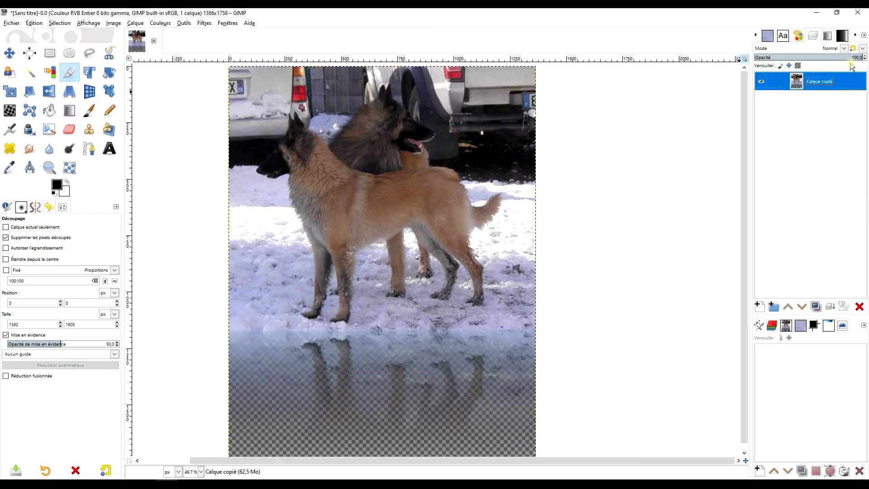
{"action": "left_click", "coordinate": [760, 307]}
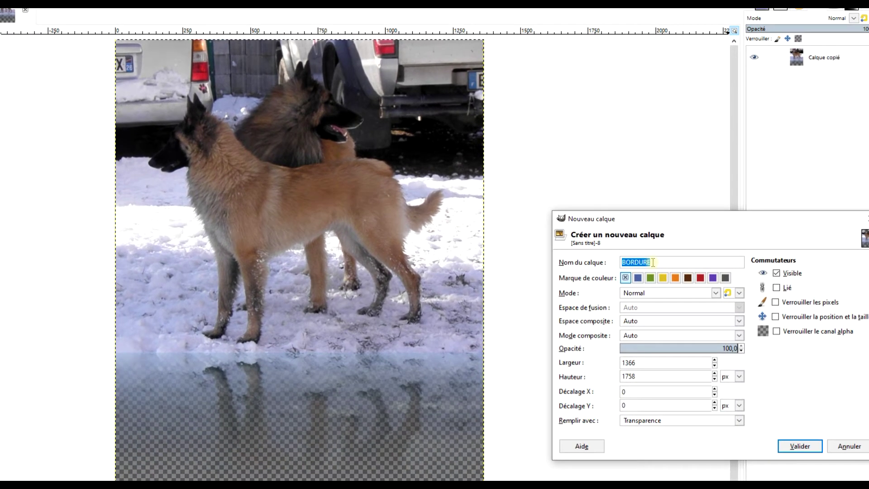
{"action": "type", "text": "fond"}
{"action": "left_click", "coordinate": [642, 421]}
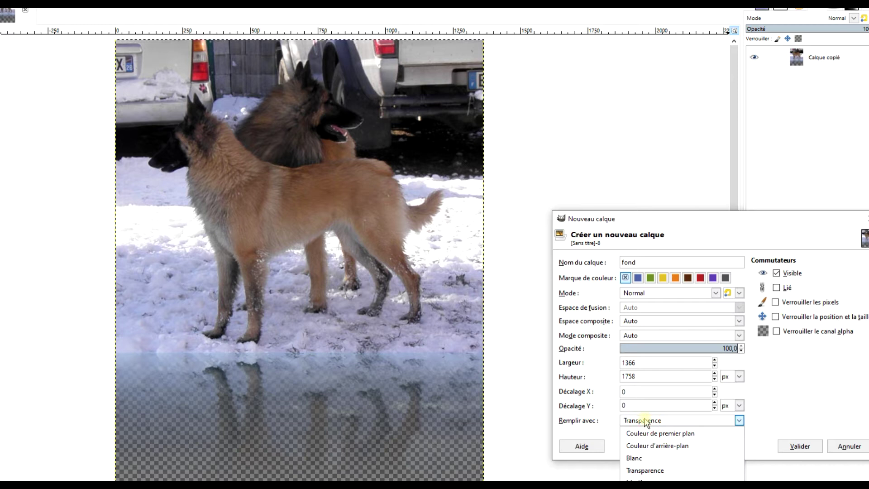
{"action": "left_click", "coordinate": [633, 458]}
{"action": "left_click", "coordinate": [799, 446]}
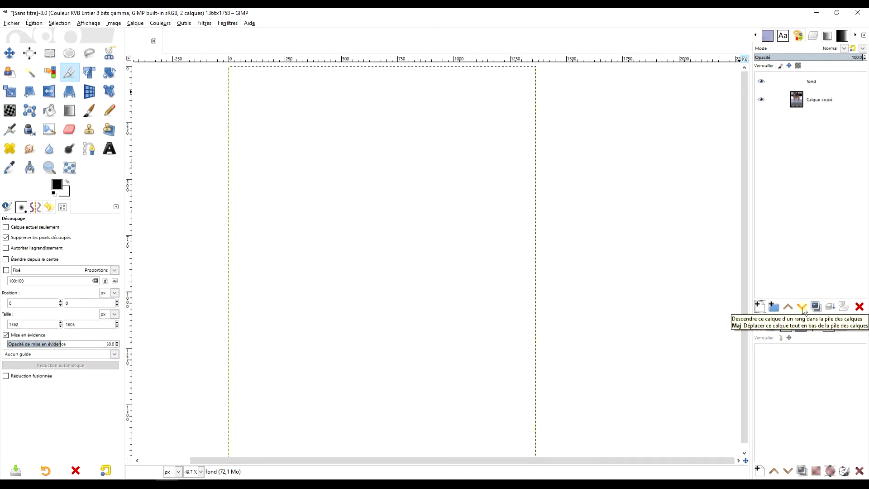
{"action": "left_click", "coordinate": [802, 309]}
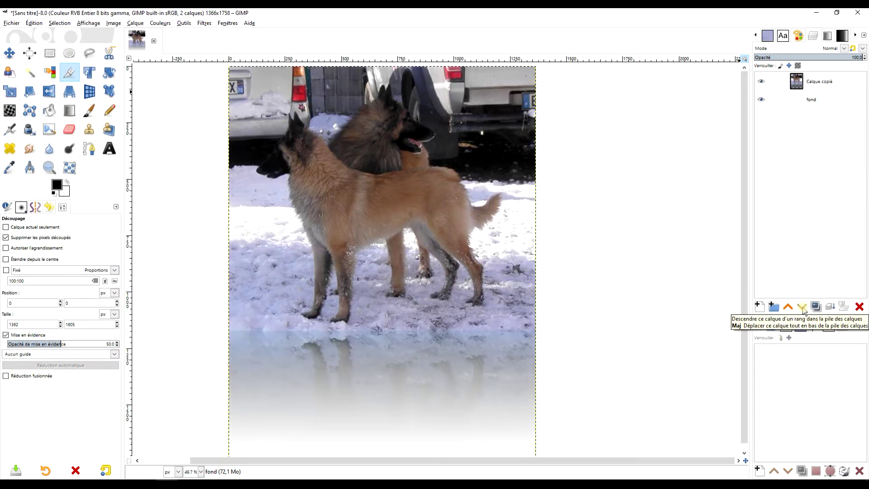
Step: Rename the dog photo layer to 'chiens'
{"action": "double_click", "coordinate": [815, 82]}
{"action": "type", "text": "chiens"}
{"action": "key", "text": "Return"}
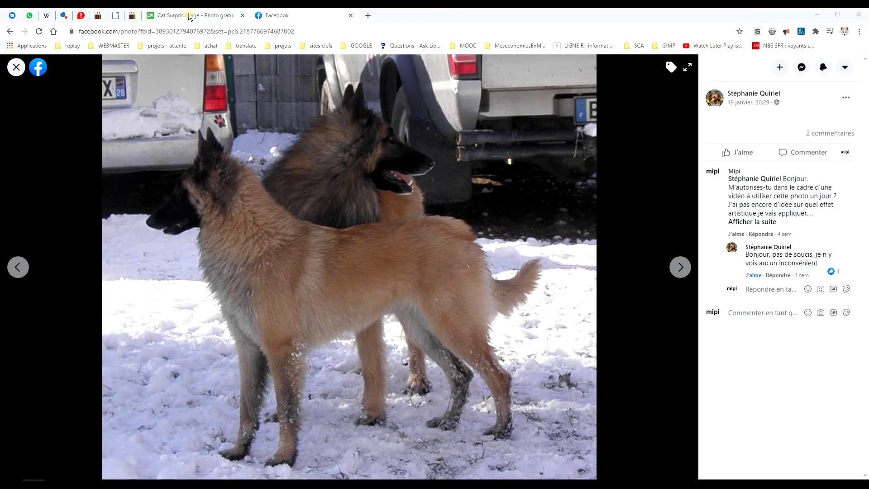
Step: Open the 1280×853 tabby cat photo on Pixabay and copy the image
{"action": "left_click", "coordinate": [191, 17]}
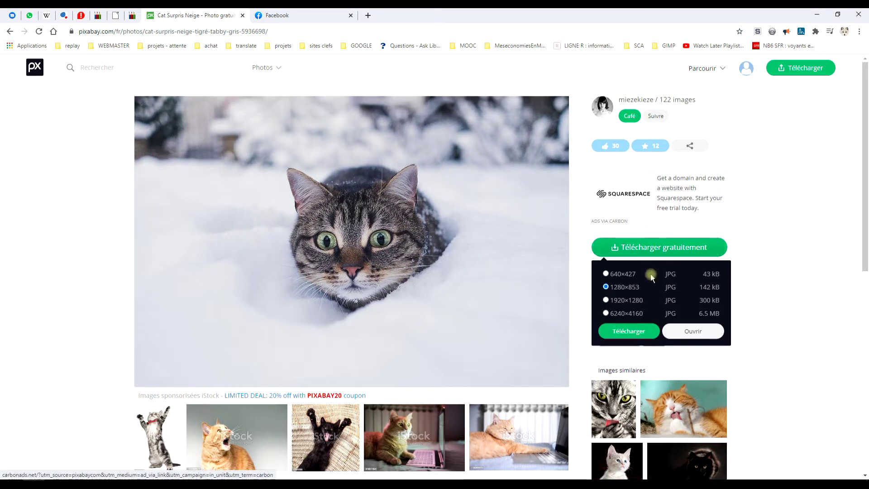
{"action": "mouse_move", "coordinate": [351, 240]}
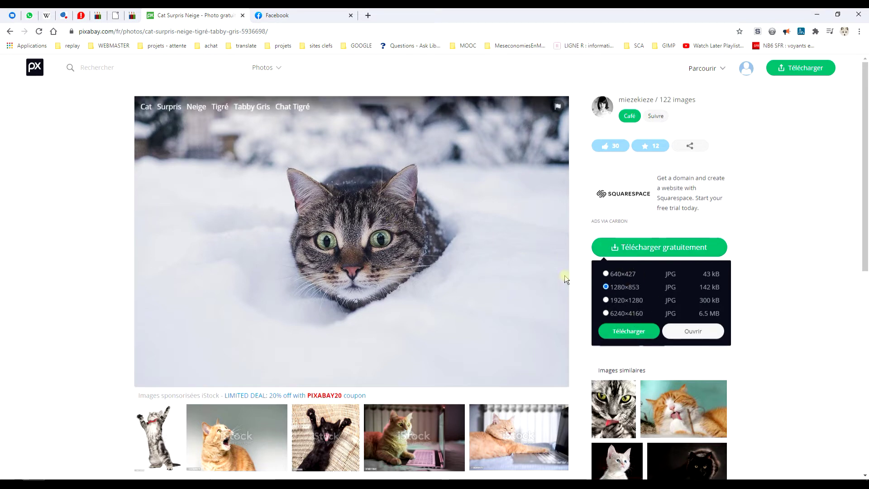
{"action": "left_click", "coordinate": [669, 246]}
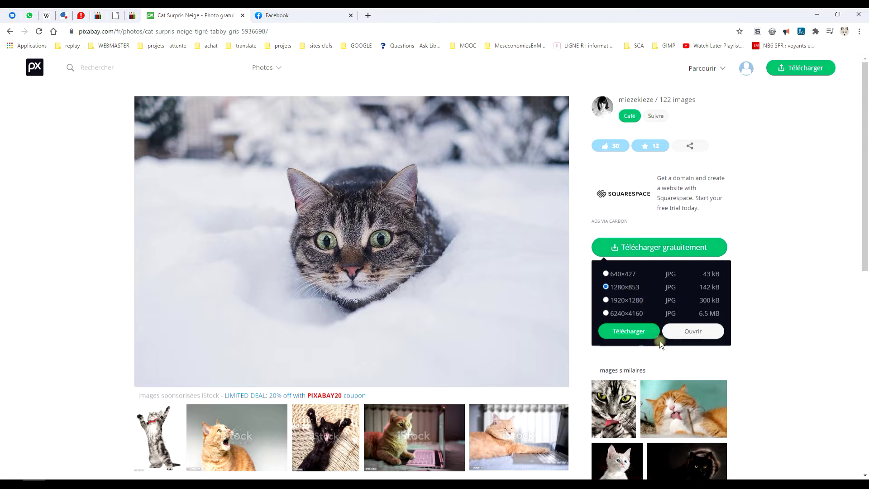
{"action": "left_click", "coordinate": [681, 332]}
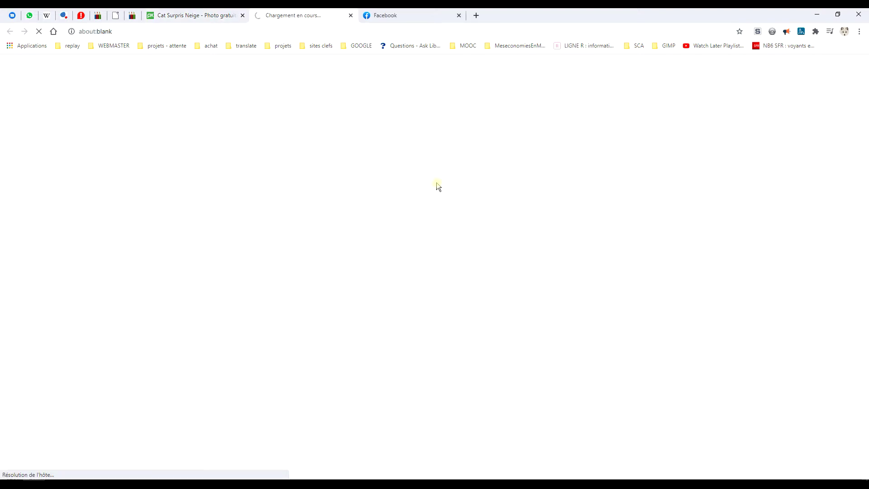
{"action": "right_click", "coordinate": [406, 167]}
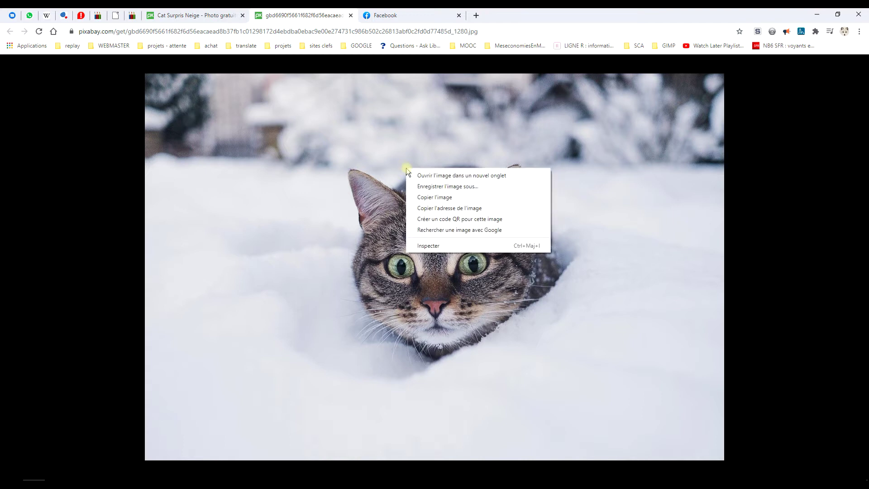
{"action": "left_click", "coordinate": [443, 196]}
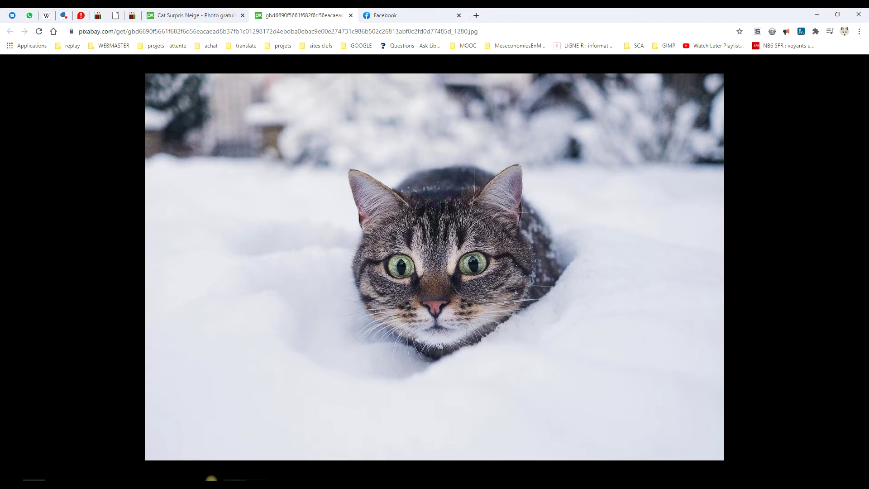
{"action": "left_click", "coordinate": [210, 479]}
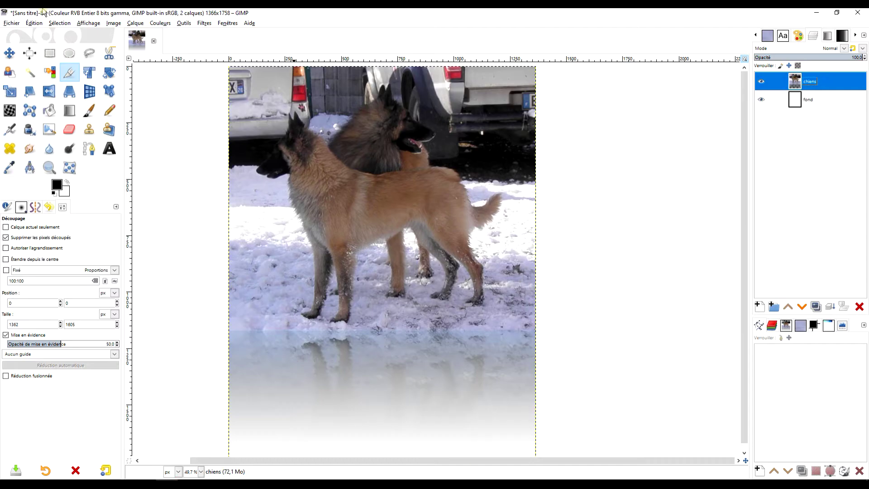
Step: Paste the cat photo as a new layer and move it over the dogs' lower left
{"action": "left_click", "coordinate": [33, 23]}
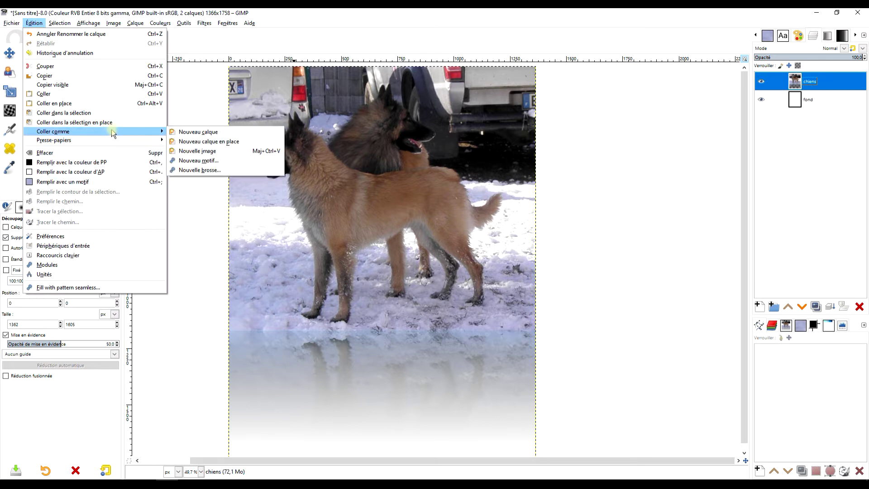
{"action": "mouse_move", "coordinate": [53, 131]}
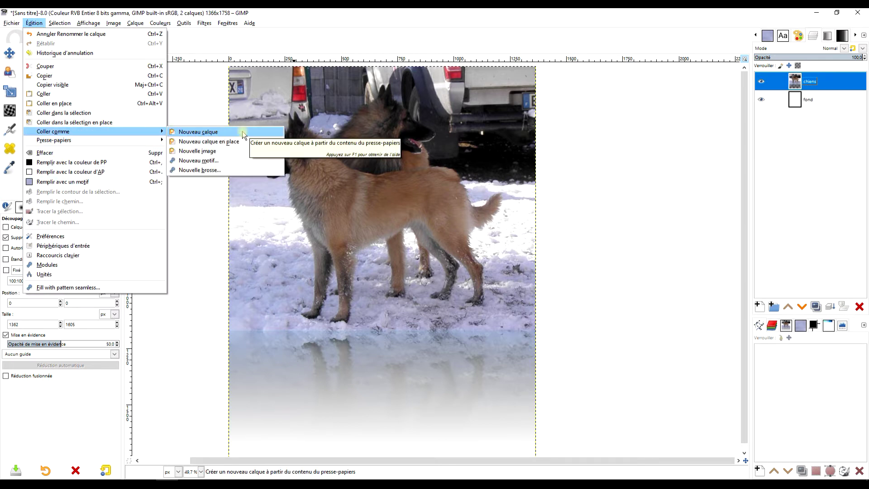
{"action": "left_click", "coordinate": [242, 132]}
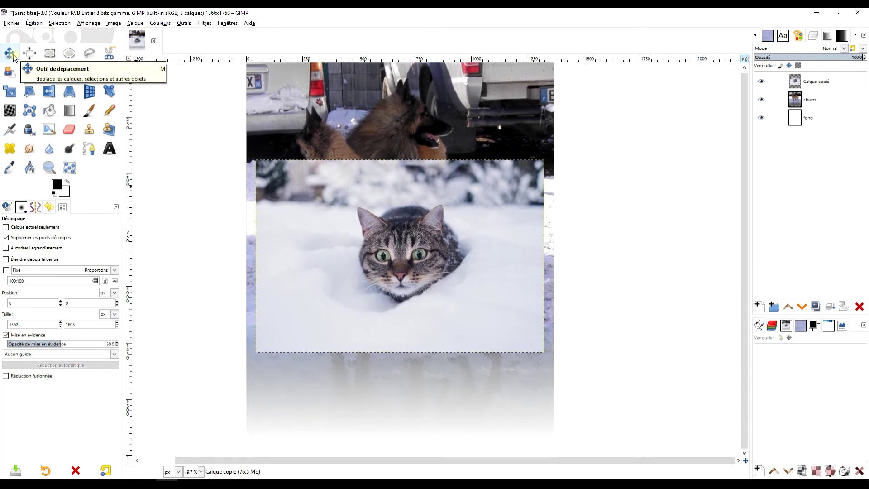
{"action": "left_click", "coordinate": [14, 57]}
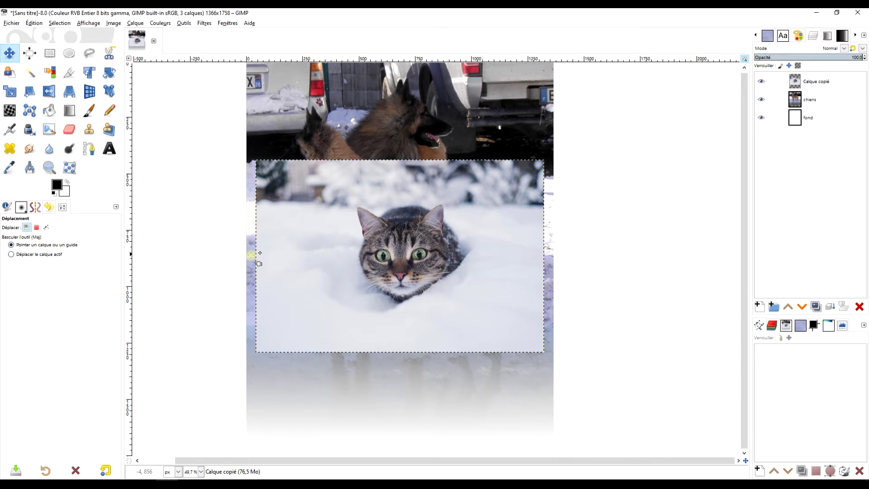
{"action": "left_click_drag", "start_coordinate": [398, 252], "coordinate": [330, 309]}
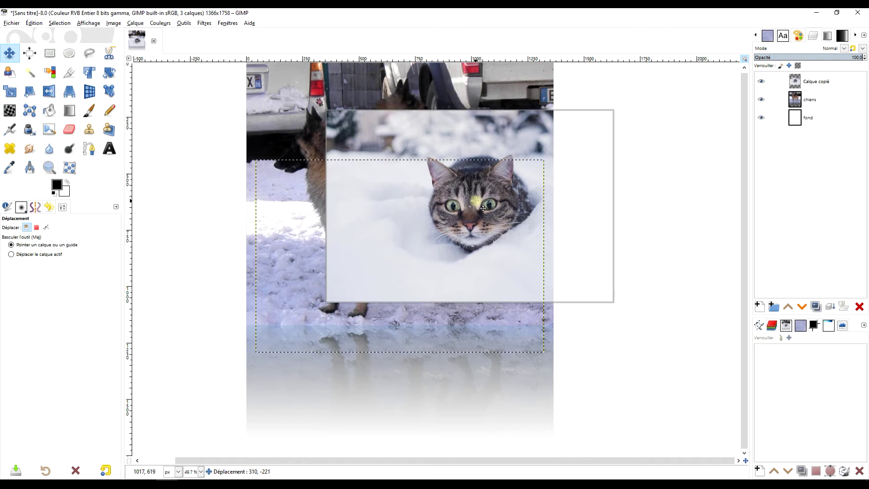
{"action": "left_click_drag", "start_coordinate": [338, 317], "coordinate": [308, 286]}
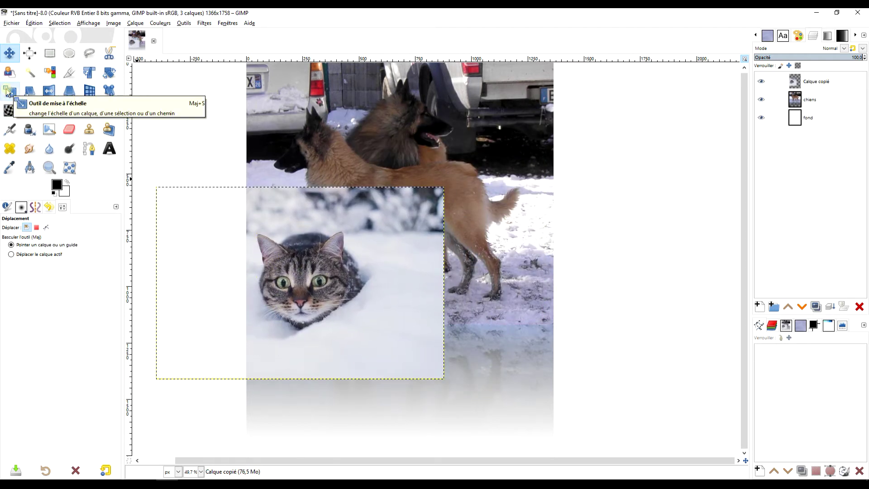
Step: Scale the cat layer proportionally down to 566×377 and move it down-right
{"action": "left_click", "coordinate": [8, 92]}
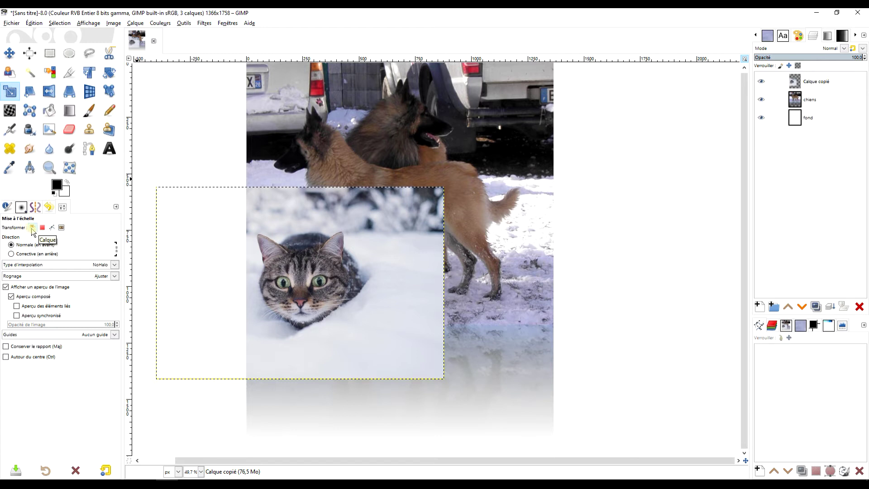
{"action": "left_click", "coordinate": [316, 276]}
{"action": "left_click", "coordinate": [663, 91]}
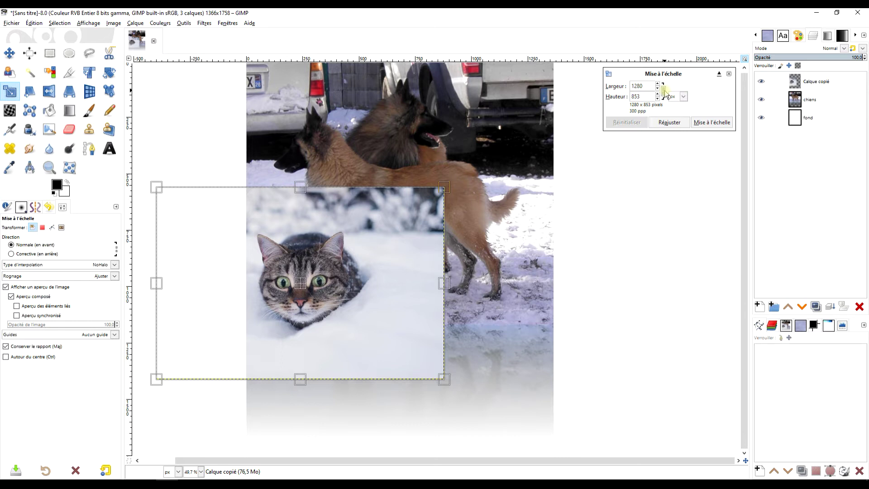
{"action": "left_click_drag", "start_coordinate": [445, 381], "coordinate": [349, 313]}
{"action": "left_click_drag", "start_coordinate": [291, 281], "coordinate": [281, 276]}
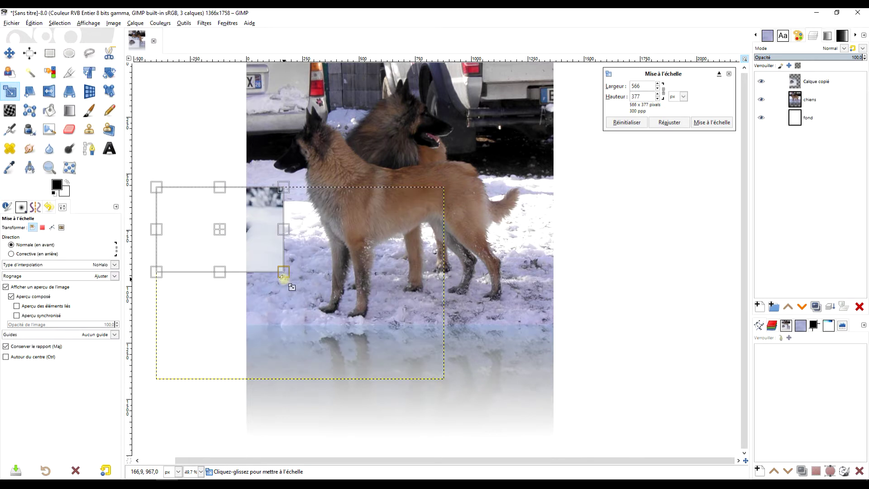
{"action": "mouse_move", "coordinate": [232, 238]}
{"action": "left_mouse_down"}
{"action": "mouse_move", "coordinate": [284, 305]}
{"action": "mouse_move", "coordinate": [299, 296]}
{"action": "left_mouse_up"}
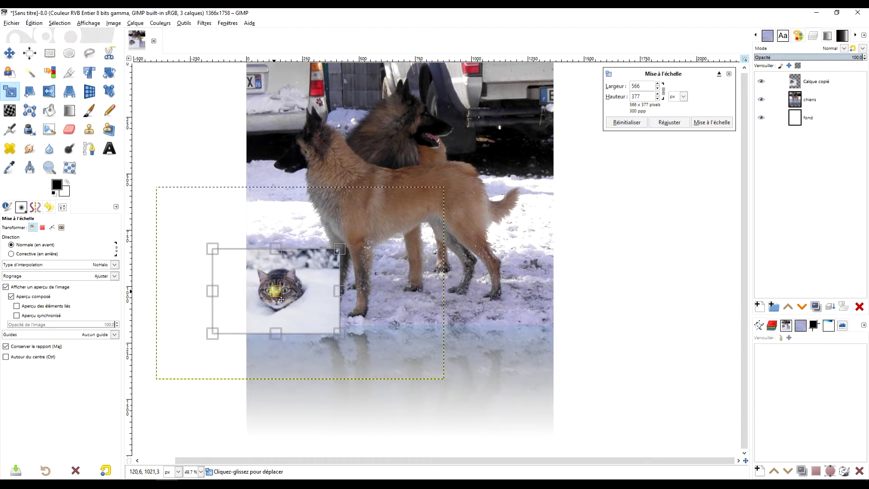
Step: Set the cat layer's blending mode to Multiplier
{"action": "left_click", "coordinate": [842, 49]}
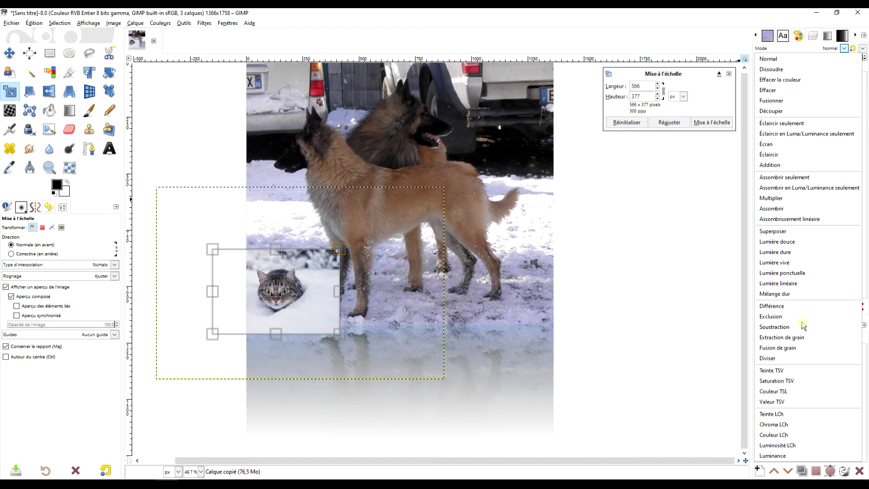
{"action": "left_click", "coordinate": [807, 209]}
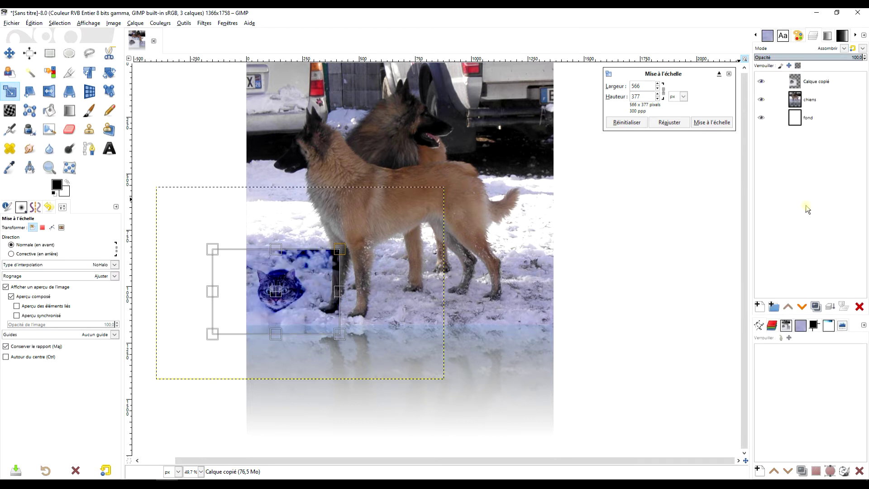
{"action": "left_click", "coordinate": [845, 49]}
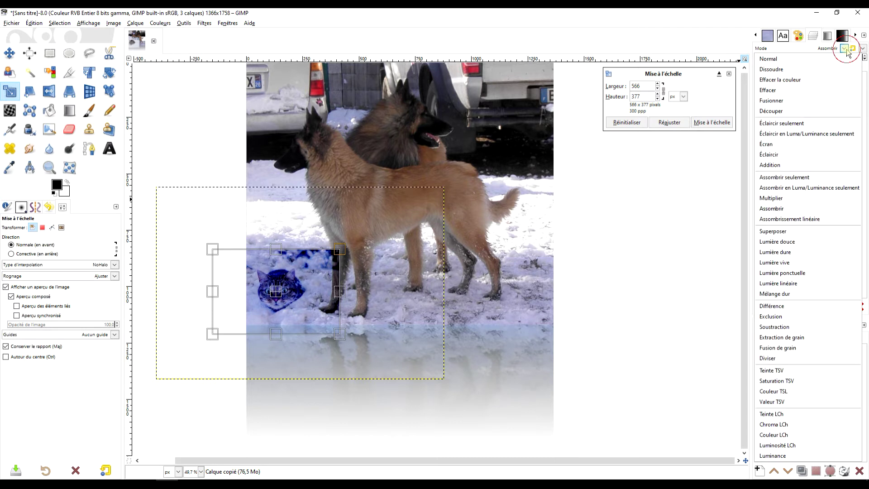
{"action": "left_click", "coordinate": [796, 199]}
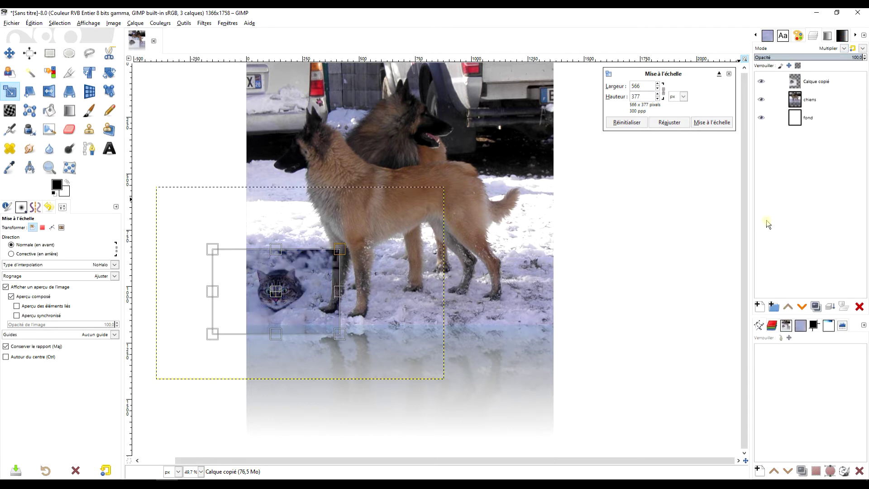
Step: Fine-tune the cat's position beside the dog's front legs and apply the scale
{"action": "scroll", "coordinate": [295, 250], "scroll_direction": "down", "scroll_amount": 2}
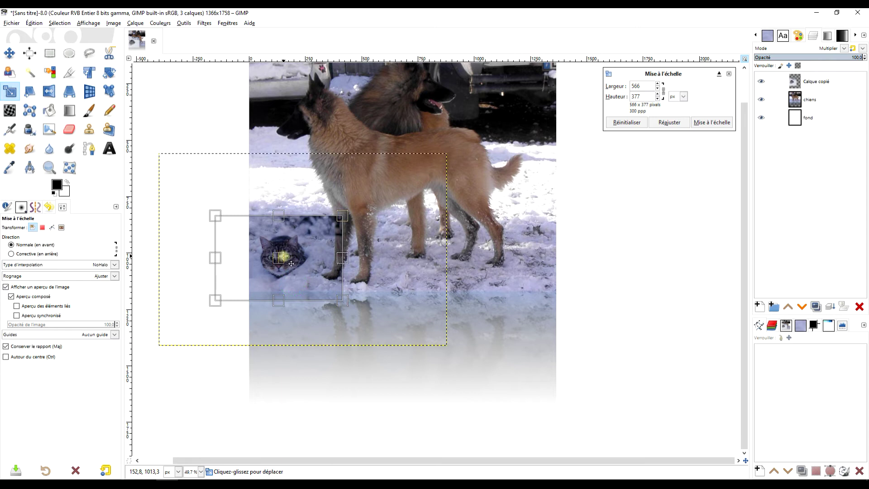
{"action": "scroll", "coordinate": [279, 263], "scroll_direction": "up", "scroll_amount": 3, "text": "ctrl"}
{"action": "scroll", "coordinate": [278, 262], "scroll_direction": "down", "scroll_amount": 1}
{"action": "scroll", "coordinate": [326, 249], "scroll_direction": "left", "scroll_amount": 2}
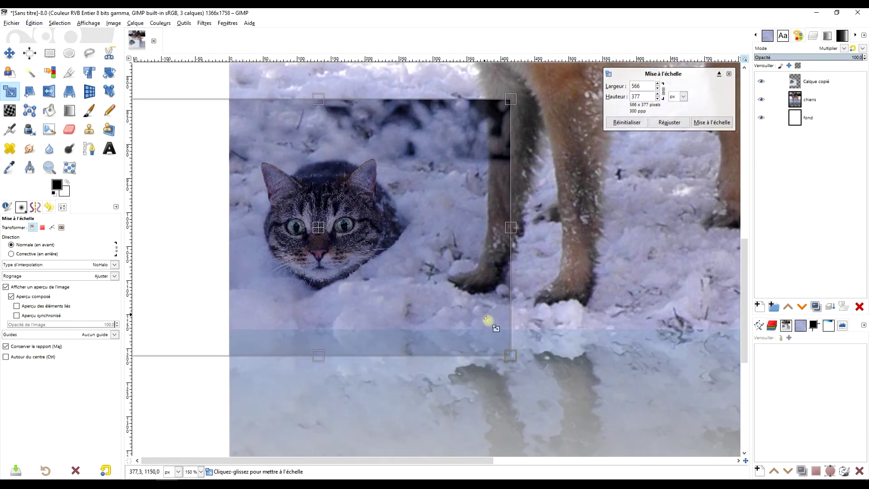
{"action": "scroll", "coordinate": [484, 250], "scroll_direction": "down", "scroll_amount": 1, "text": "ctrl"}
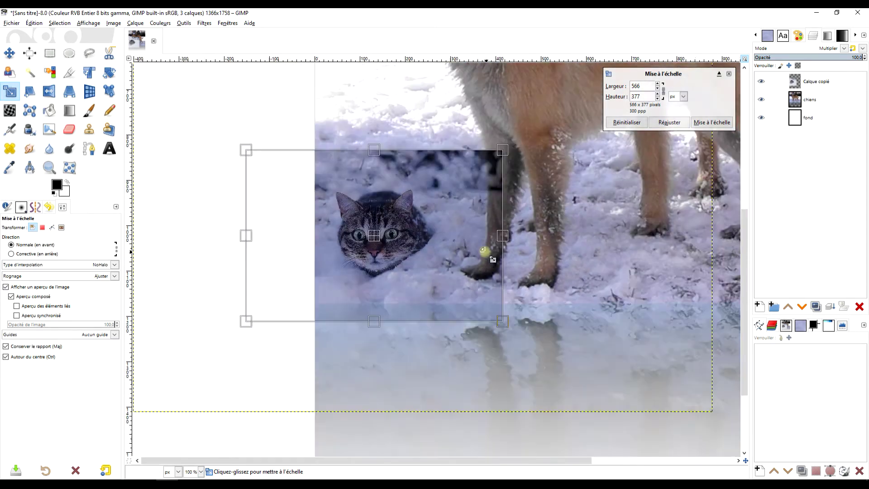
{"action": "scroll", "coordinate": [484, 250], "scroll_direction": "down", "scroll_amount": 1, "text": "ctrl"}
{"action": "scroll", "coordinate": [484, 250], "scroll_direction": "down", "scroll_amount": 1, "text": "ctrl"}
{"action": "left_click_drag", "start_coordinate": [385, 292], "coordinate": [405, 289]}
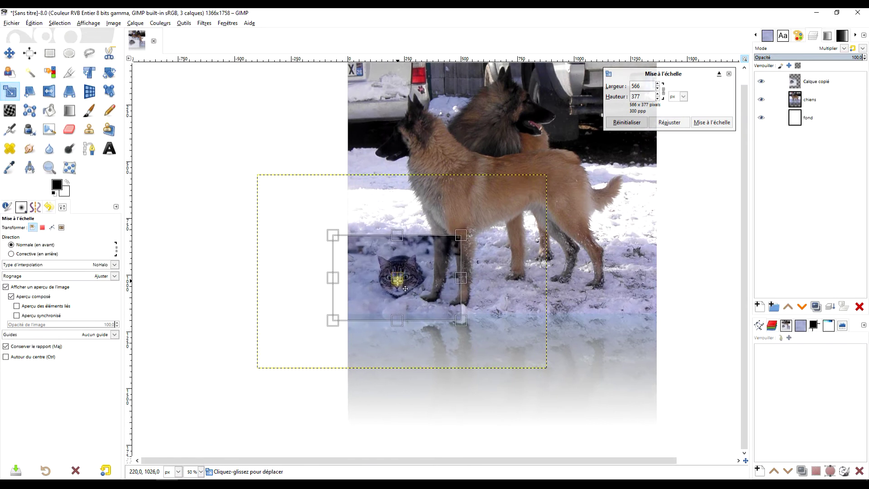
{"action": "scroll", "coordinate": [425, 294], "scroll_direction": "up", "scroll_amount": 1, "text": "ctrl"}
{"action": "scroll", "coordinate": [475, 294], "scroll_direction": "up", "scroll_amount": 1, "text": "ctrl"}
{"action": "scroll", "coordinate": [413, 310], "scroll_direction": "up", "scroll_amount": 1, "text": "ctrl"}
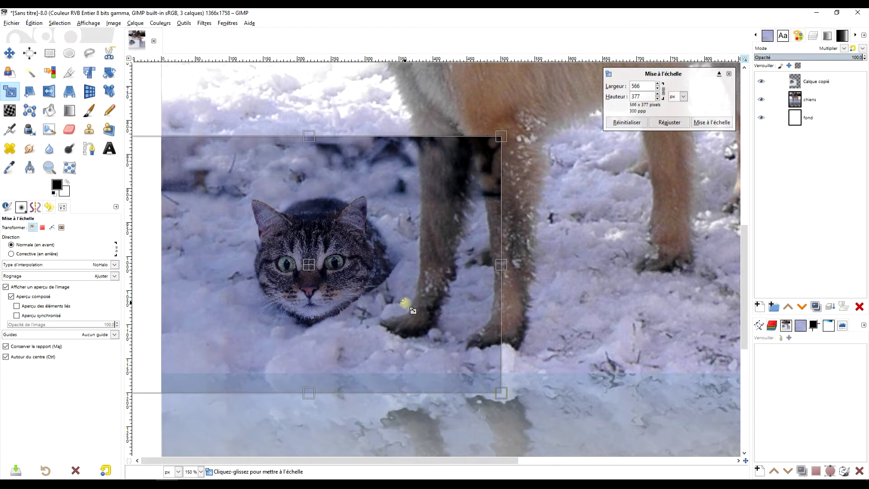
{"action": "left_click_drag", "start_coordinate": [318, 269], "coordinate": [314, 266]}
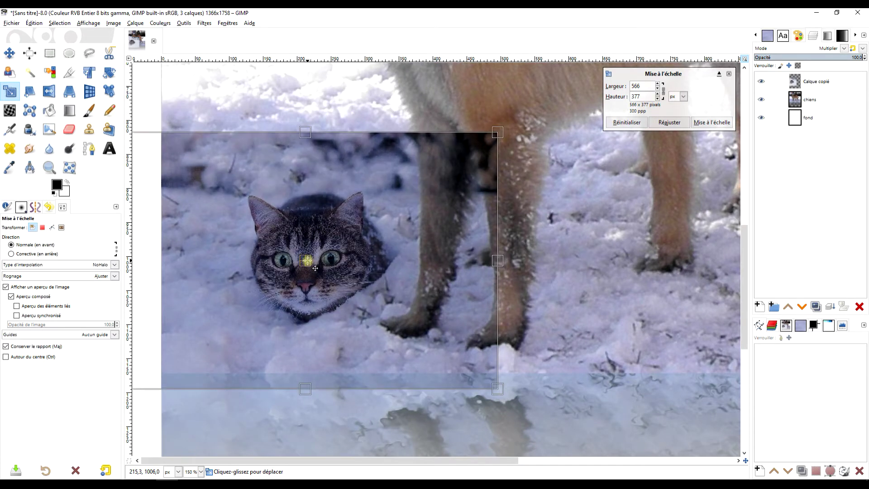
{"action": "left_click", "coordinate": [728, 128]}
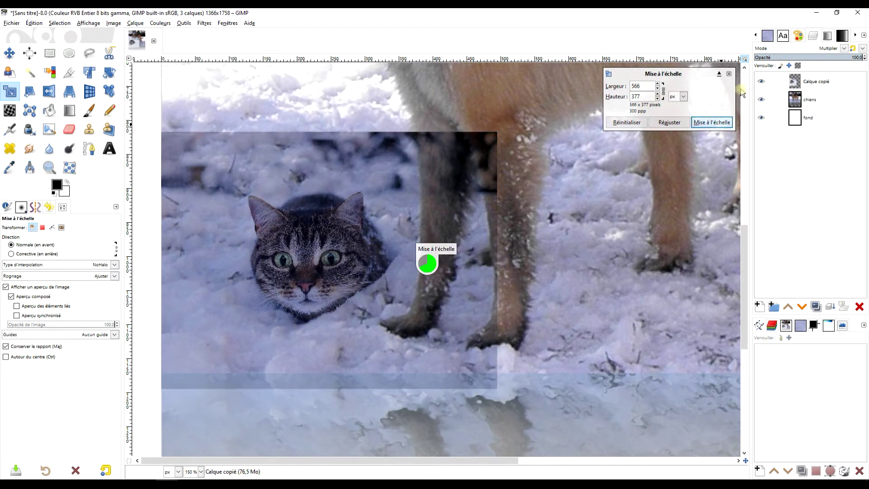
{"action": "left_click_drag", "start_coordinate": [516, 186], "coordinate": [527, 167]}
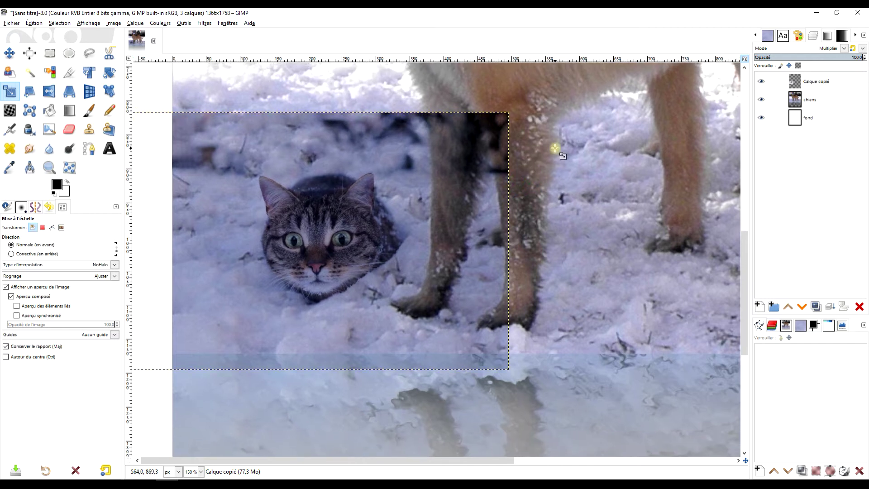
{"action": "scroll", "coordinate": [514, 200], "scroll_direction": "down", "scroll_amount": 1, "text": "ctrl"}
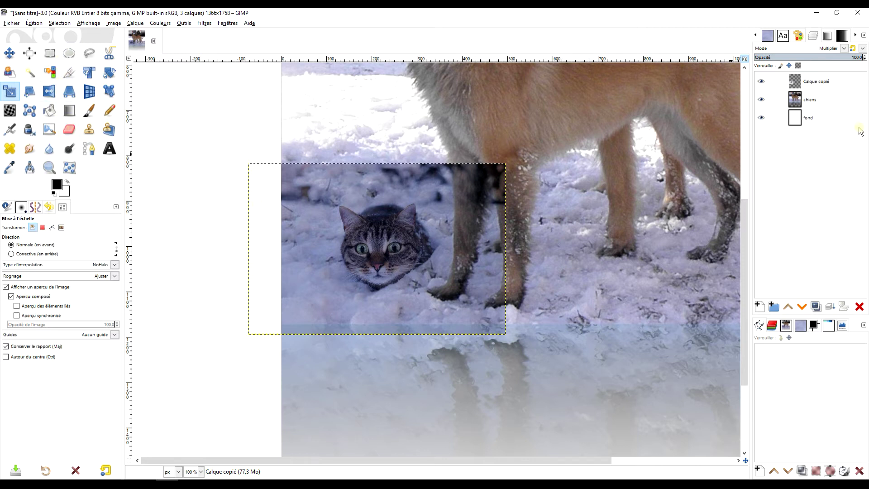
Step: Expand the cat layer to the full image size and rename it 'chat'
{"action": "right_click", "coordinate": [796, 84]}
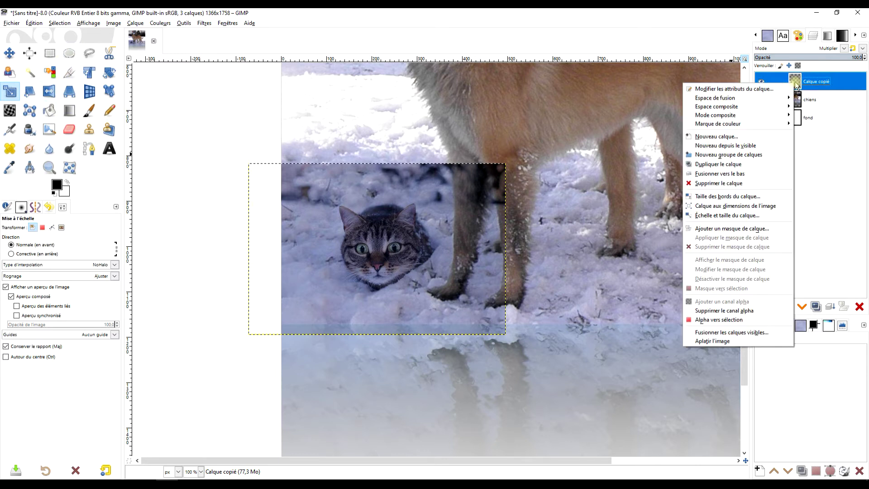
{"action": "left_click", "coordinate": [755, 206]}
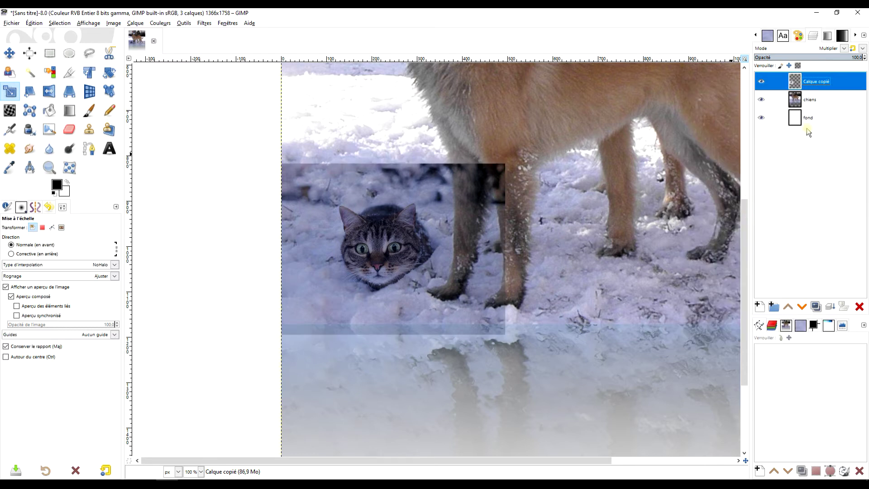
{"action": "double_click", "coordinate": [819, 82]}
{"action": "type", "text": "chat"}
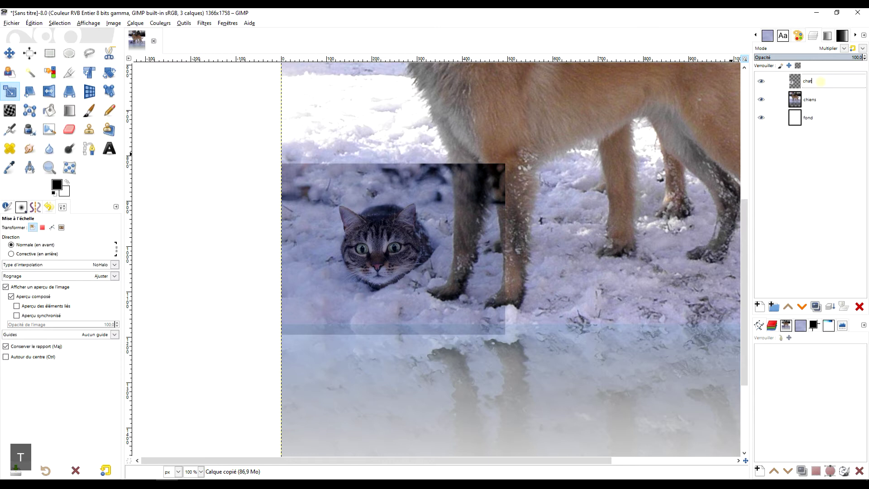
{"action": "key", "text": "Return"}
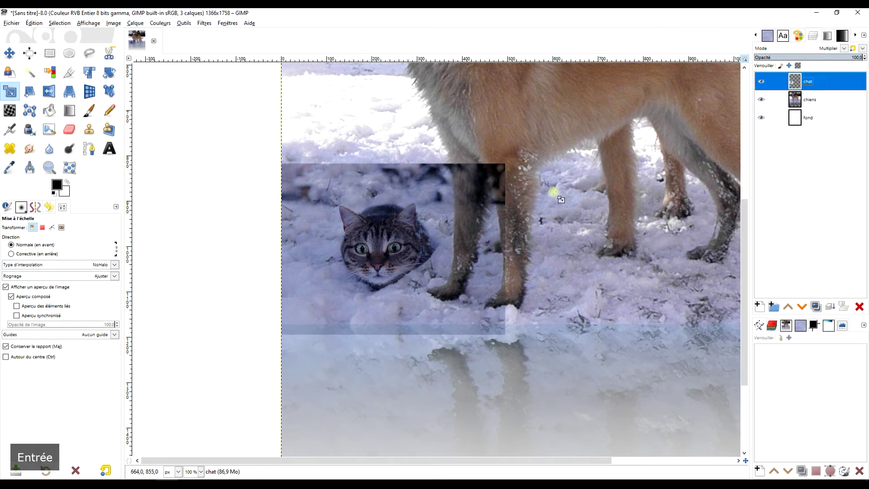
Step: Soften the cat layer's hard lower and top edges with the Eraser
{"action": "left_click", "coordinate": [70, 130]}
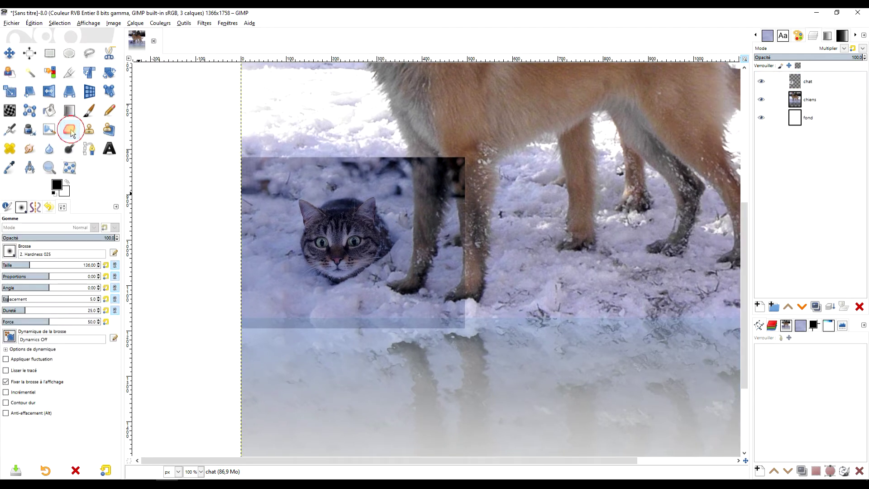
{"action": "left_click", "coordinate": [73, 236]}
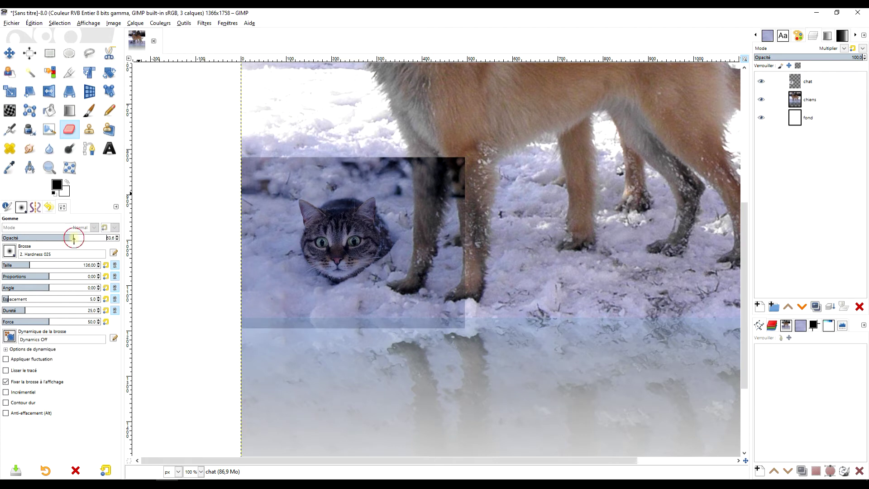
{"action": "scroll", "coordinate": [442, 149], "scroll_direction": "up", "scroll_amount": 2}
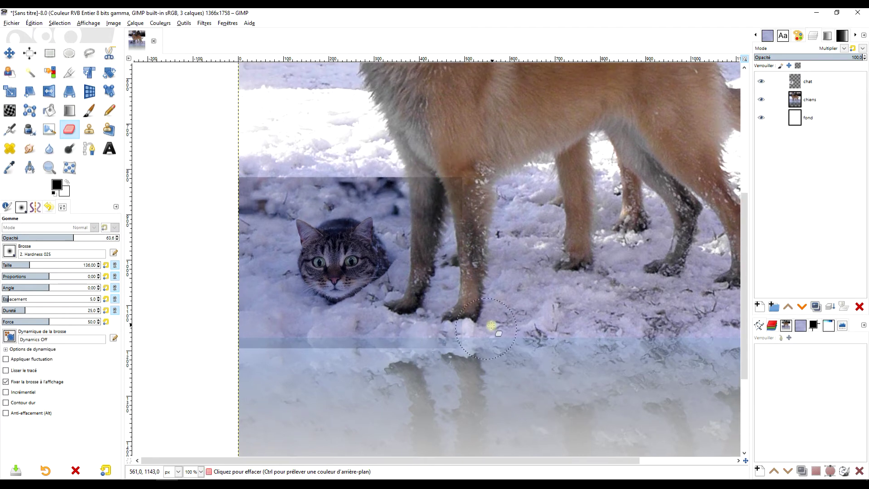
{"action": "mouse_move", "coordinate": [235, 346]}
{"action": "left_mouse_down"}
{"action": "mouse_move", "coordinate": [224, 310]}
{"action": "mouse_move", "coordinate": [455, 178]}
{"action": "left_mouse_up"}
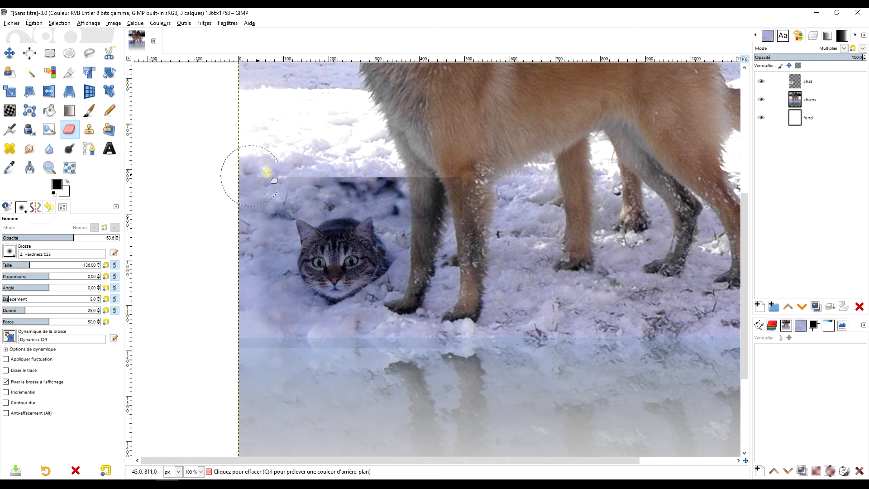
{"action": "scroll", "coordinate": [473, 180], "scroll_direction": "up", "scroll_amount": 1}
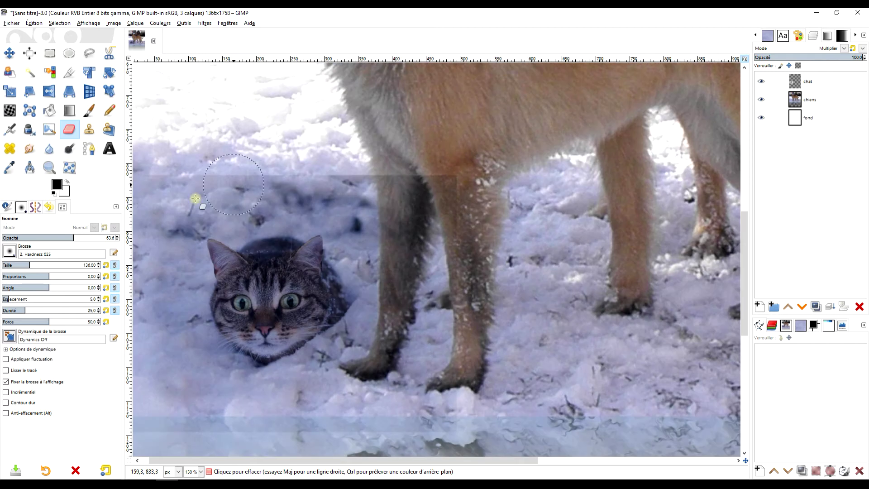
{"action": "left_click_drag", "start_coordinate": [76, 236], "coordinate": [213, 236]}
{"action": "mouse_move", "coordinate": [263, 174]}
{"action": "left_mouse_down"}
{"action": "mouse_move", "coordinate": [476, 172]}
{"action": "mouse_move", "coordinate": [412, 326]}
{"action": "mouse_move", "coordinate": [413, 242]}
{"action": "mouse_move", "coordinate": [394, 362]}
{"action": "mouse_move", "coordinate": [314, 406]}
{"action": "mouse_move", "coordinate": [173, 384]}
{"action": "left_mouse_up"}
{"action": "scroll", "coordinate": [479, 161], "scroll_direction": "left", "scroll_amount": 3}
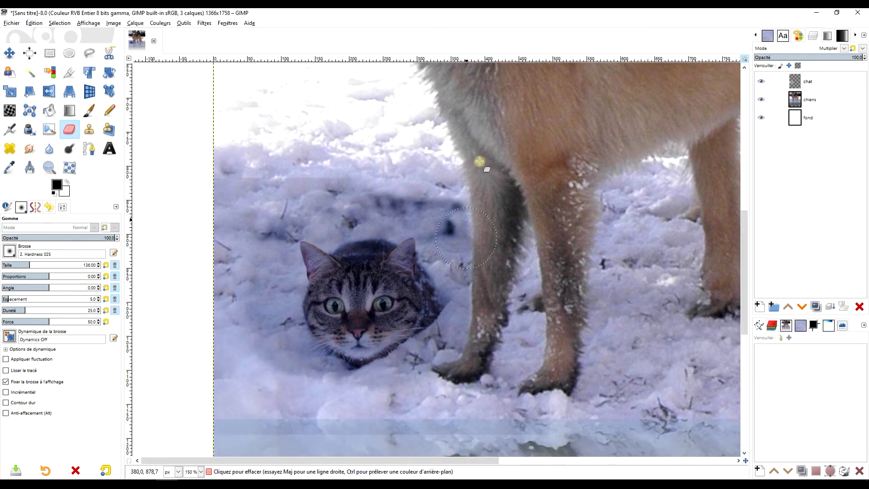
Step: Erase dark snow beside the dog's legs and left of the cat, partly at 70.4 opacity
{"action": "mouse_move", "coordinate": [464, 191]}
{"action": "left_mouse_down"}
{"action": "mouse_move", "coordinate": [289, 174]}
{"action": "mouse_move", "coordinate": [227, 185]}
{"action": "left_mouse_up"}
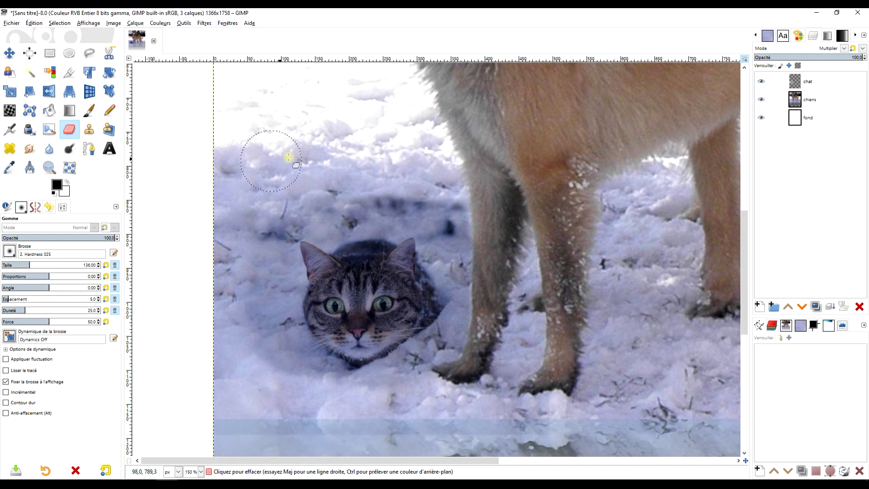
{"action": "mouse_move", "coordinate": [510, 239]}
{"action": "left_mouse_down"}
{"action": "mouse_move", "coordinate": [443, 206]}
{"action": "mouse_move", "coordinate": [493, 285]}
{"action": "left_mouse_up"}
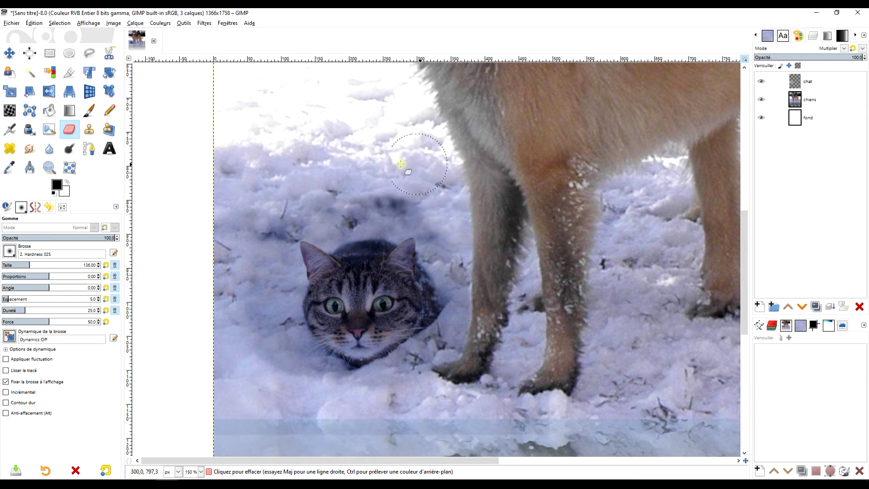
{"action": "left_click", "coordinate": [80, 238]}
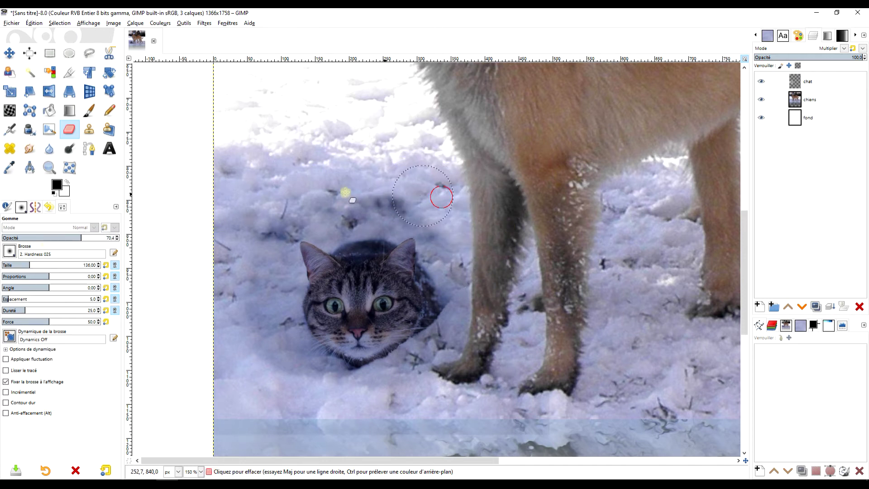
{"action": "mouse_move", "coordinate": [258, 197]}
{"action": "left_mouse_down"}
{"action": "mouse_move", "coordinate": [243, 388]}
{"action": "mouse_move", "coordinate": [233, 334]}
{"action": "mouse_move", "coordinate": [339, 411]}
{"action": "mouse_move", "coordinate": [347, 352]}
{"action": "left_mouse_up"}
{"action": "scroll", "coordinate": [347, 353], "scroll_direction": "up", "scroll_amount": 1}
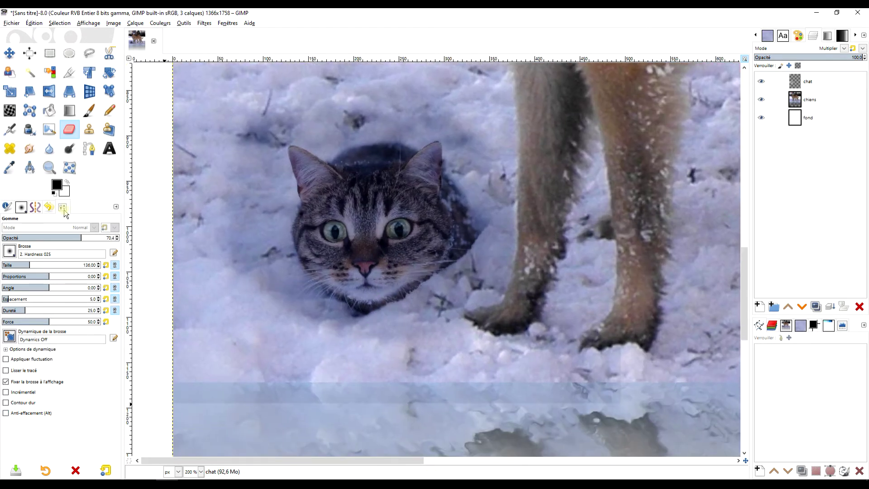
Step: Open the tool-options tab menu and close it without adding a tab
{"action": "left_click", "coordinate": [115, 207]}
{"action": "mouse_move", "coordinate": [284, 103]}
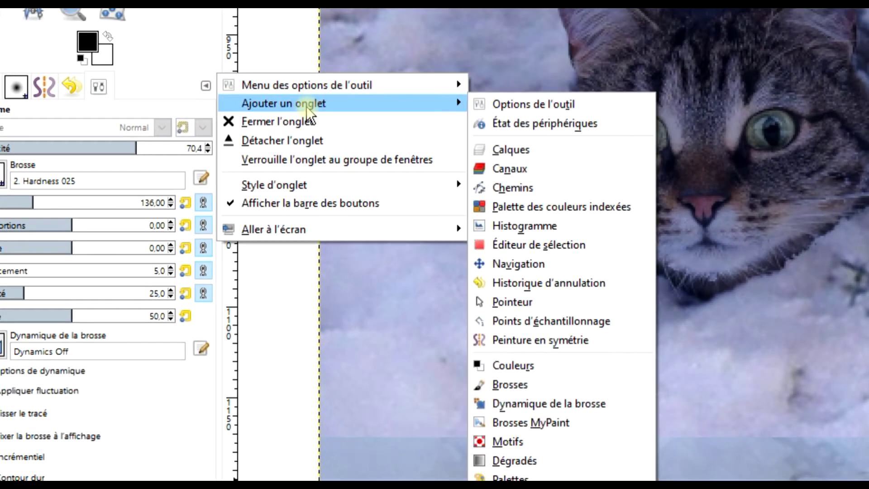
{"action": "left_click", "coordinate": [139, 62]}
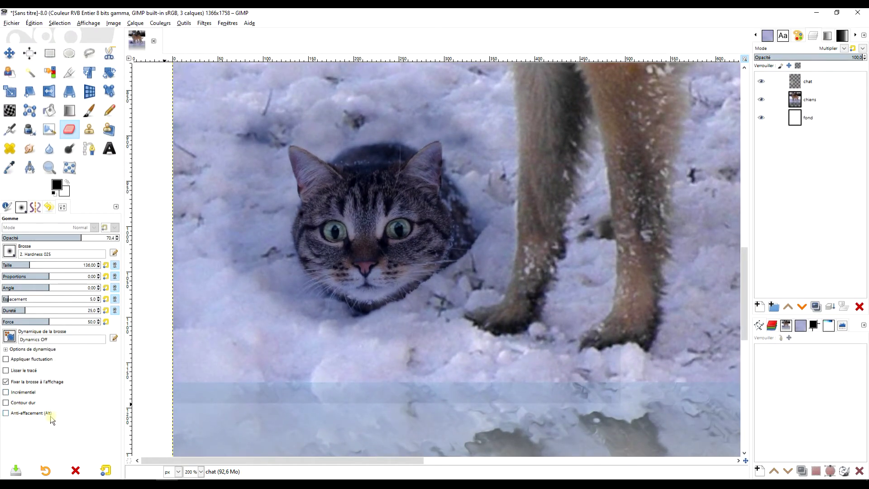
Step: Restore some snow around the cat's left cheek using the Eraser's Alt anti-erase mode
{"action": "key", "text": "alt"}
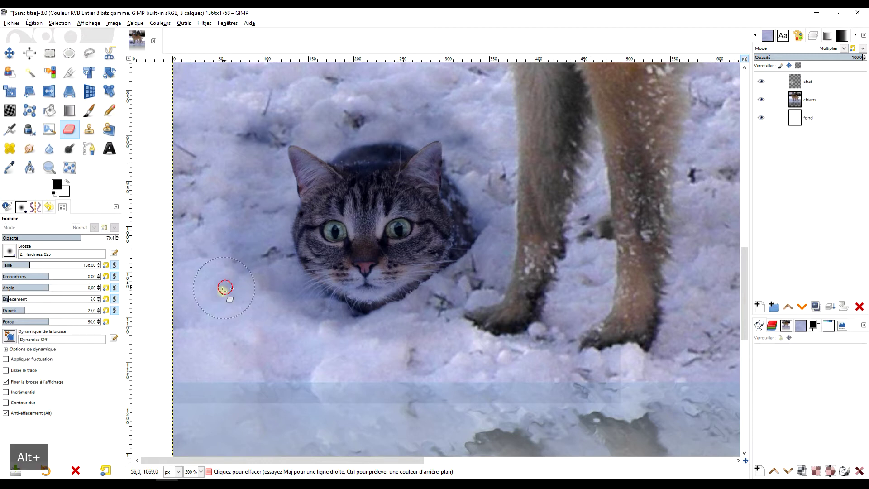
{"action": "left_click_drag", "start_coordinate": [224, 288], "coordinate": [226, 300]}
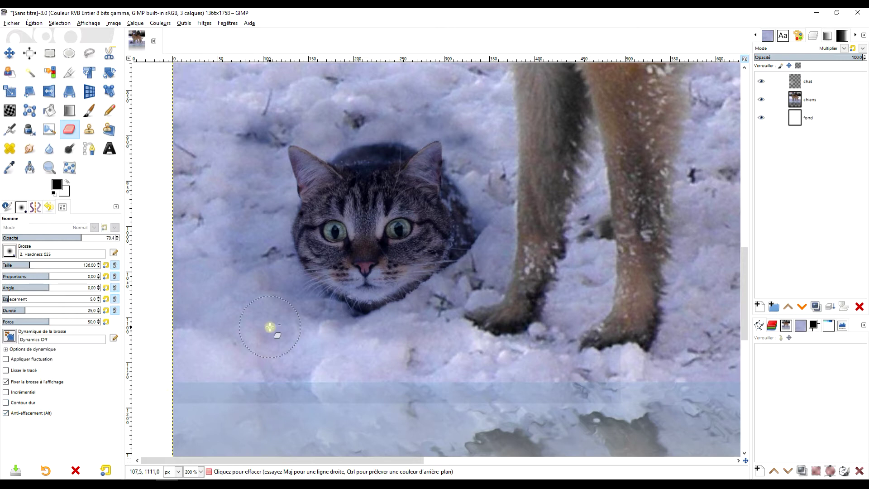
{"action": "key", "text": "alt"}
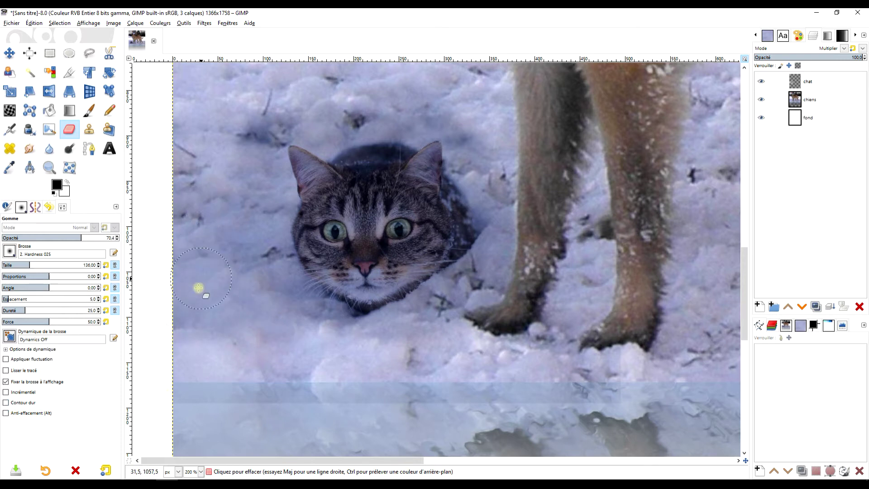
{"action": "left_click", "coordinate": [215, 312]}
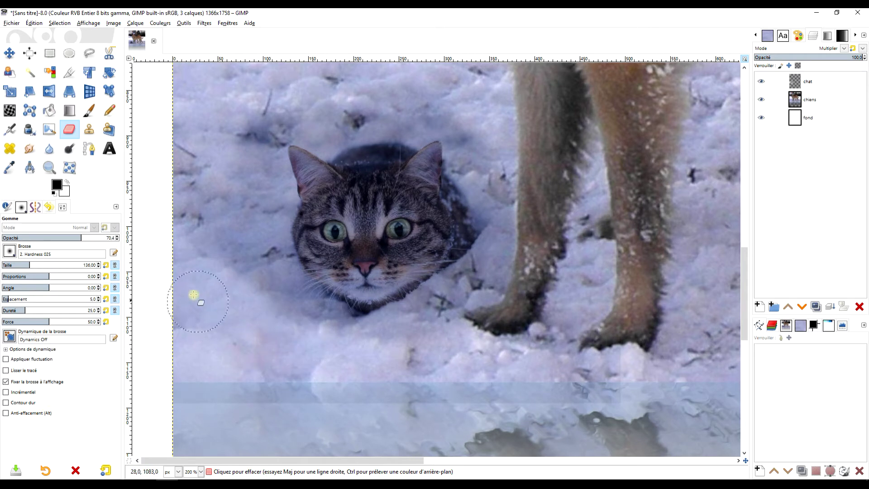
{"action": "left_click", "coordinate": [254, 321]}
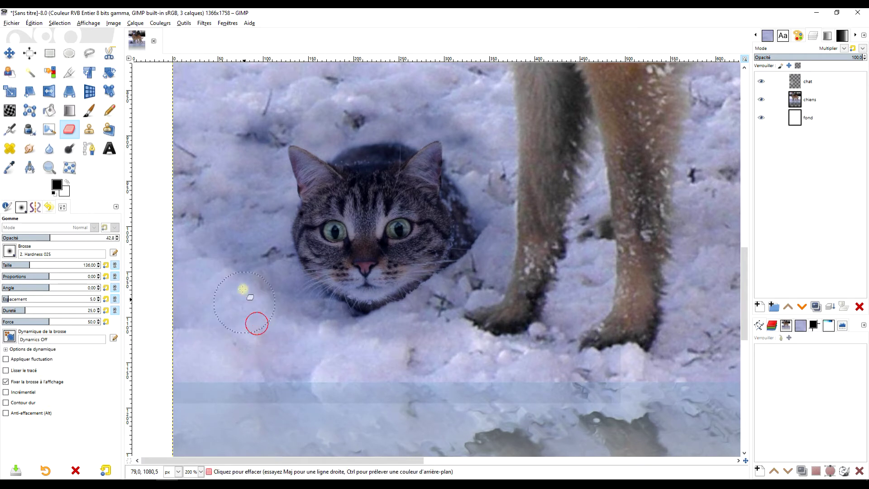
{"action": "scroll", "coordinate": [335, 258], "scroll_direction": "up", "scroll_amount": 3}
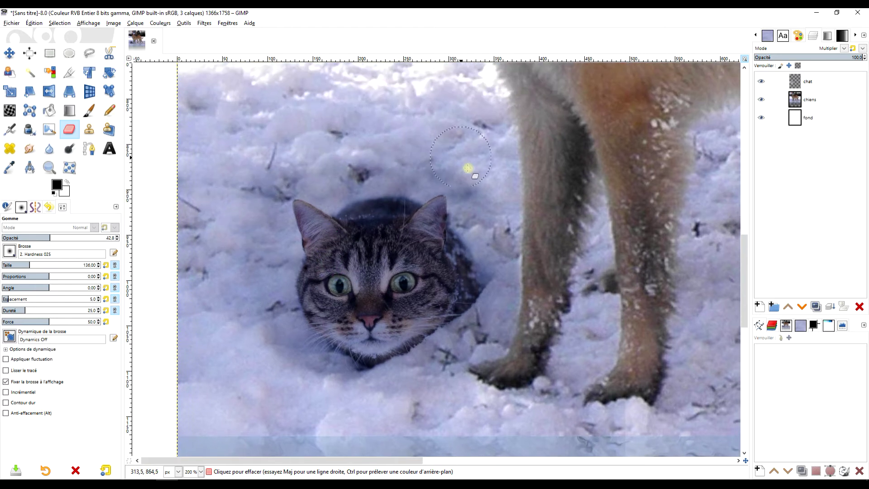
Step: Erase the snow and shadow between the cat and the dog's leg, then make the chiens layer active
{"action": "left_click_drag", "start_coordinate": [468, 174], "coordinate": [429, 393]}
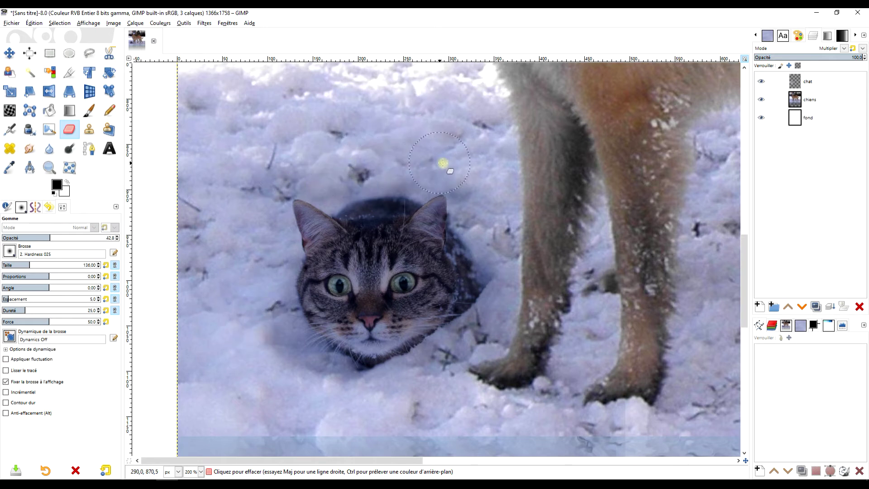
{"action": "key", "text": "ctrl"}
{"action": "scroll", "coordinate": [496, 247], "scroll_direction": "down", "scroll_amount": 1}
{"action": "scroll", "coordinate": [498, 243], "scroll_direction": "down", "scroll_amount": 1}
{"action": "scroll", "coordinate": [490, 236], "scroll_direction": "down", "scroll_amount": 1}
{"action": "scroll", "coordinate": [498, 240], "scroll_direction": "down", "scroll_amount": 1}
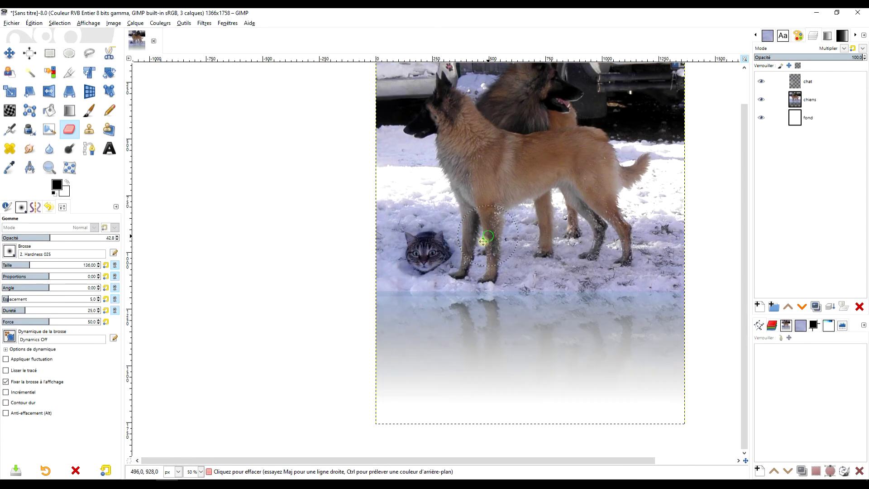
{"action": "scroll", "coordinate": [453, 249], "scroll_direction": "up", "scroll_amount": 1}
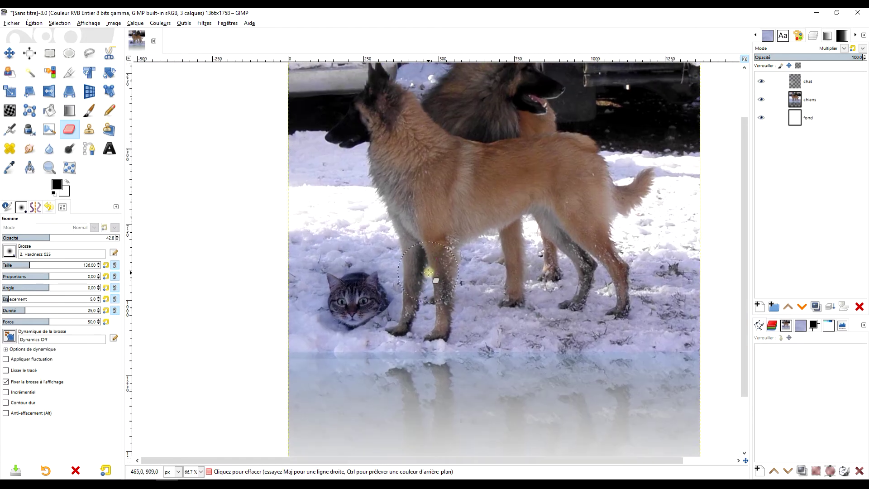
{"action": "left_click", "coordinate": [796, 105]}
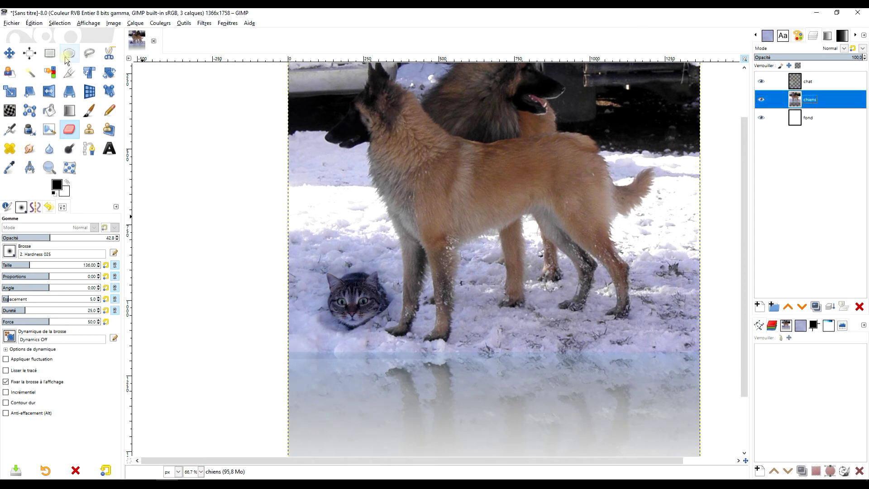
Step: Choose the Free Select tool with Replace mode
{"action": "left_click", "coordinate": [88, 53]}
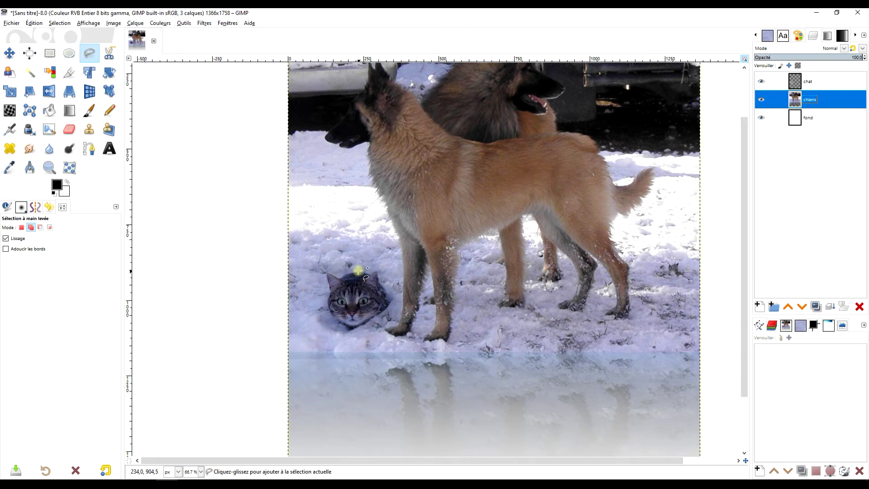
{"action": "scroll", "coordinate": [365, 260], "scroll_direction": "up", "scroll_amount": 3, "text": "ctrl"}
{"action": "scroll", "coordinate": [367, 252], "scroll_direction": "left", "scroll_amount": 2}
{"action": "scroll", "coordinate": [423, 214], "scroll_direction": "left", "scroll_amount": 2}
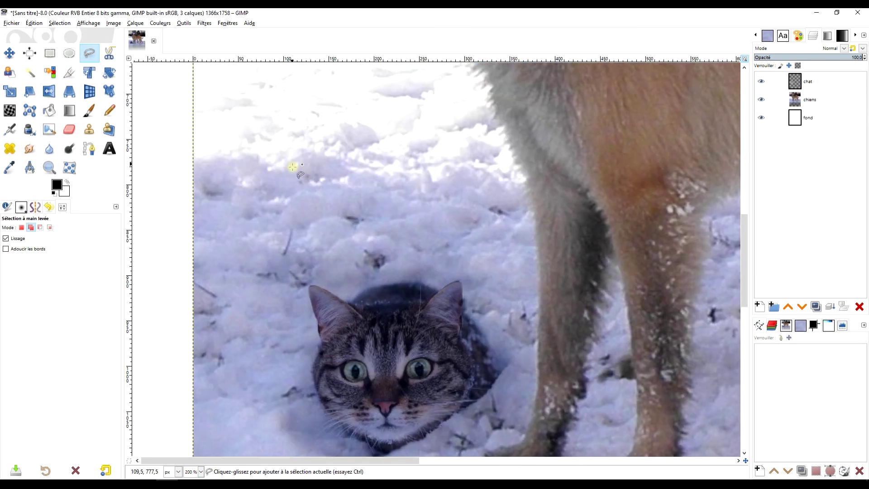
{"action": "scroll", "coordinate": [352, 178], "scroll_direction": "down", "scroll_amount": 2, "text": "ctrl"}
{"action": "scroll", "coordinate": [364, 183], "scroll_direction": "up", "scroll_amount": 1, "text": "ctrl"}
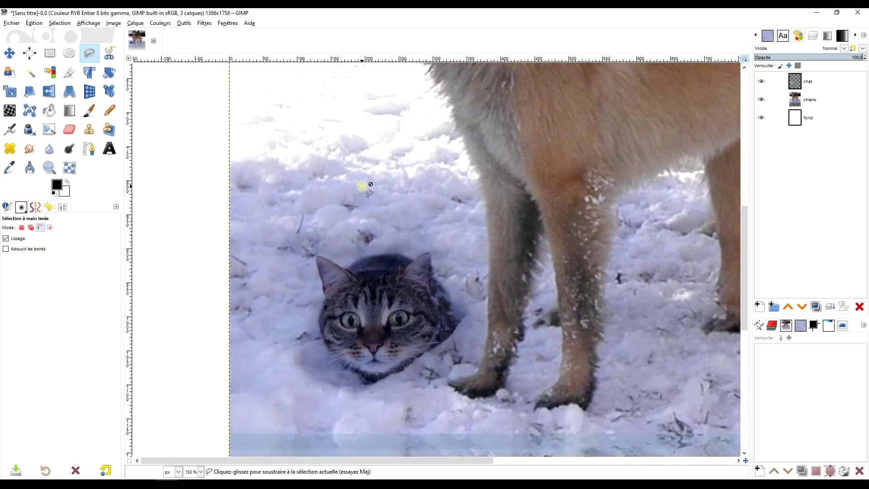
{"action": "scroll", "coordinate": [364, 183], "scroll_direction": "up", "scroll_amount": 1, "text": "ctrl"}
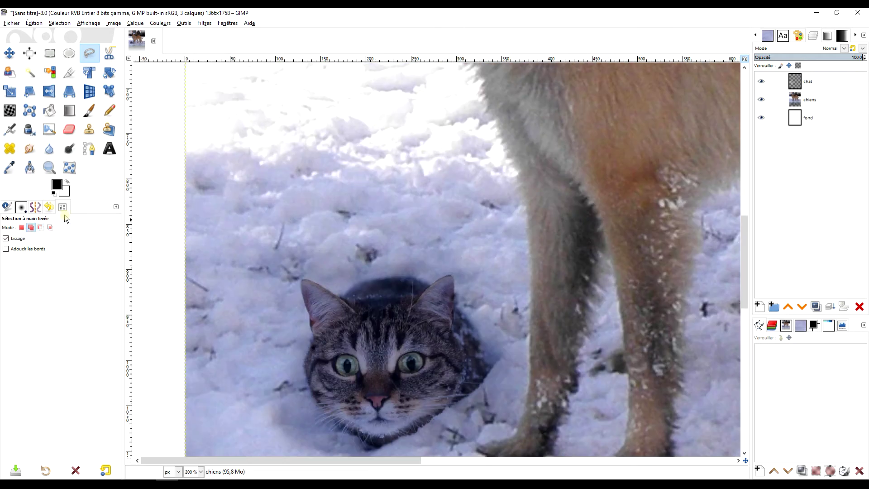
{"action": "left_click", "coordinate": [21, 228]}
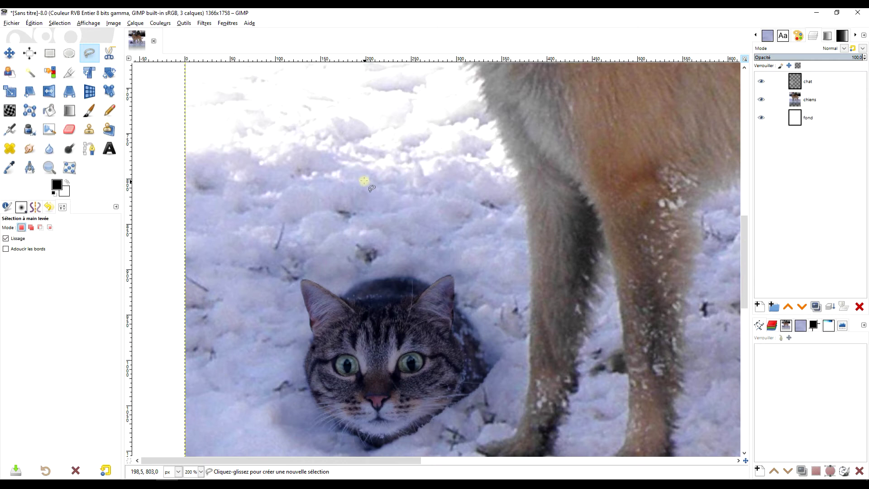
Step: Lasso the snow patch above the cat's head, commit it, and select the chiens layer
{"action": "left_click_drag", "start_coordinate": [336, 165], "coordinate": [225, 174]}
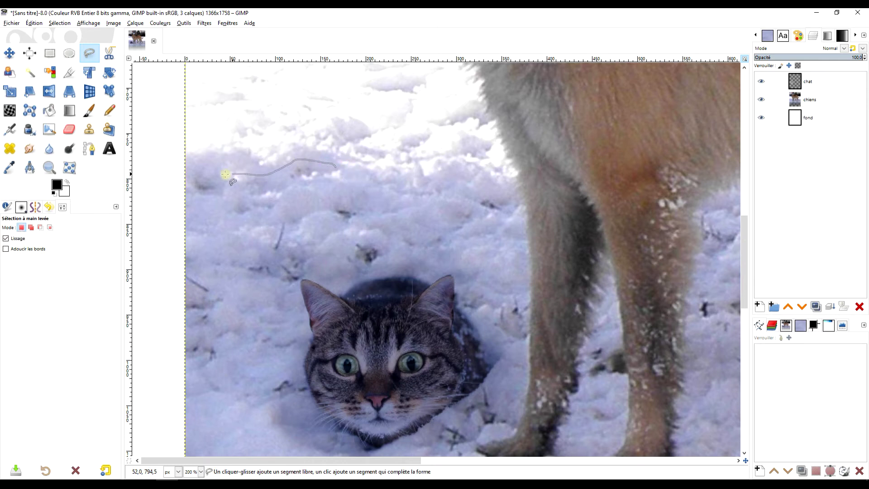
{"action": "mouse_move", "coordinate": [205, 246]}
{"action": "left_mouse_down"}
{"action": "mouse_move", "coordinate": [224, 330]}
{"action": "mouse_move", "coordinate": [281, 281]}
{"action": "left_mouse_up"}
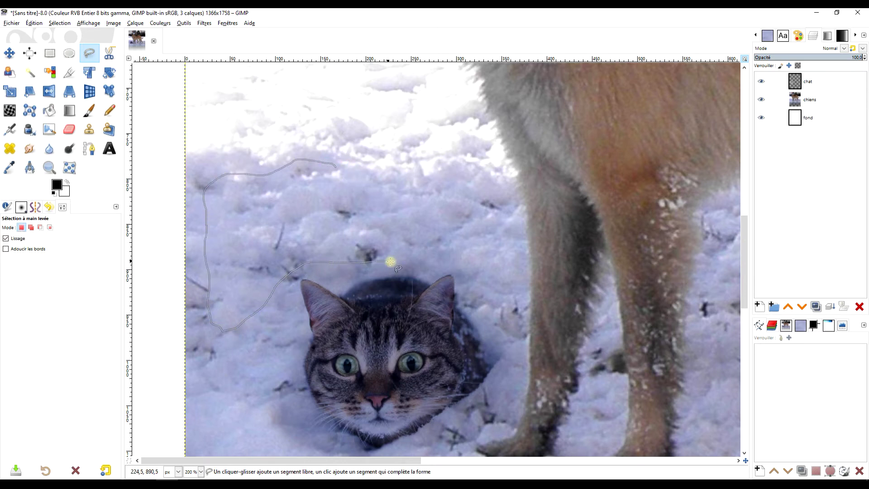
{"action": "left_click_drag", "start_coordinate": [492, 271], "coordinate": [501, 203]}
{"action": "left_click_drag", "start_coordinate": [356, 170], "coordinate": [336, 168]}
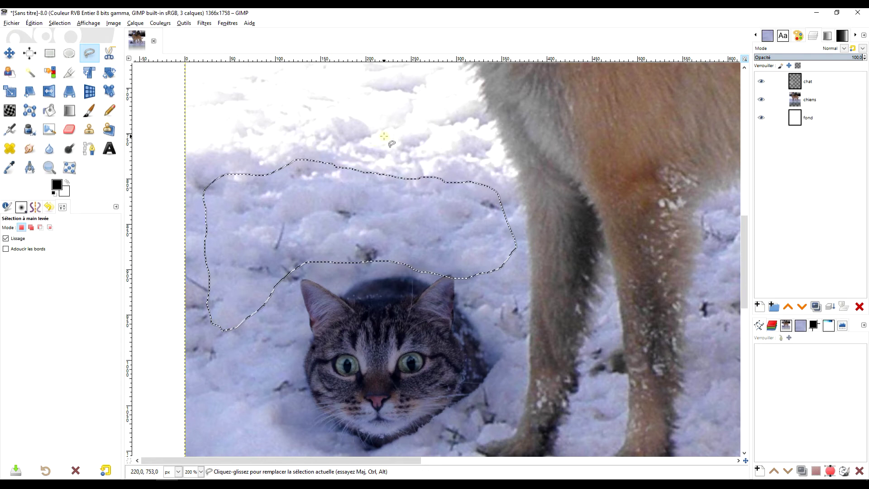
{"action": "key", "text": "Return"}
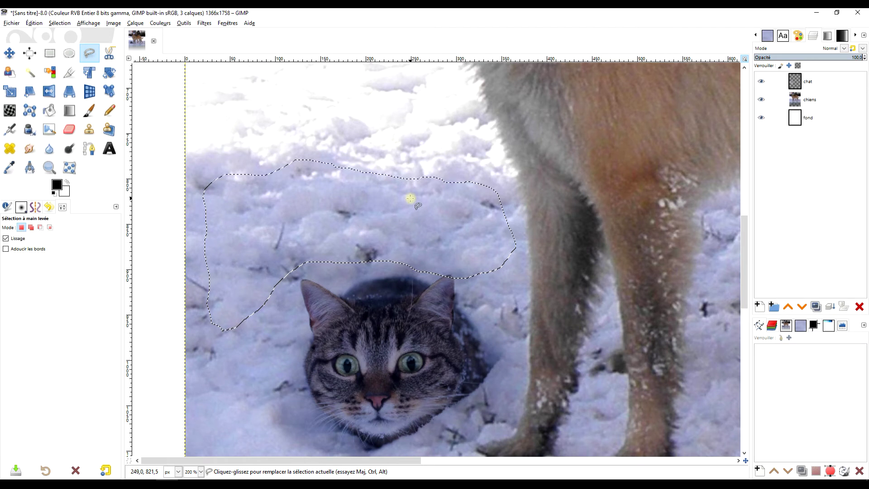
{"action": "left_click", "coordinate": [806, 105]}
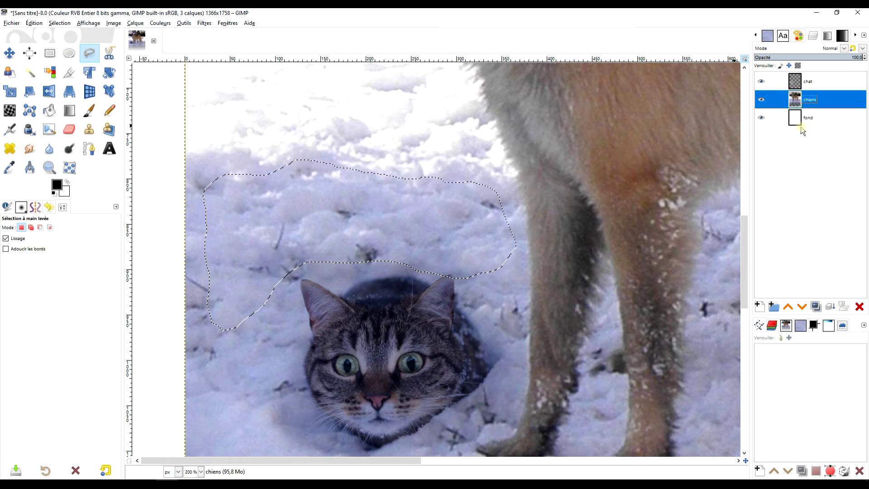
Step: Copy the selected snow patch and paste it in as a floating selection
{"action": "left_click", "coordinate": [33, 23]}
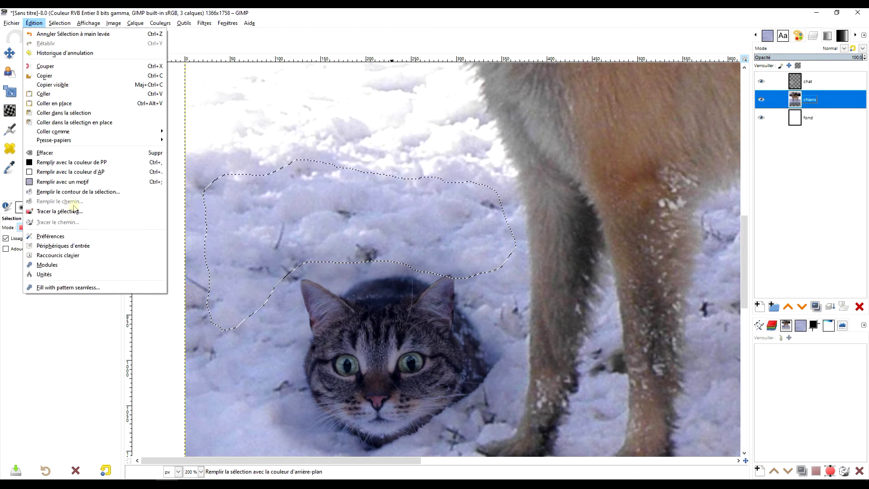
{"action": "left_click", "coordinate": [41, 71]}
{"action": "left_click", "coordinate": [34, 23]}
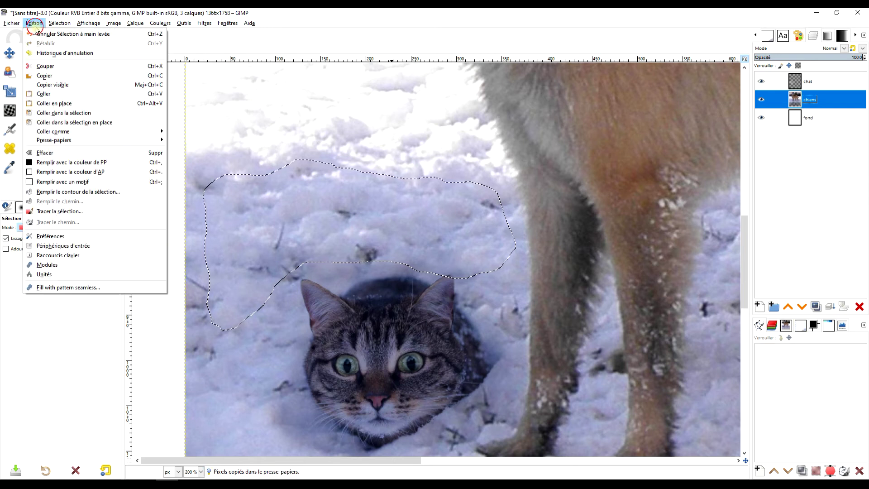
{"action": "left_click", "coordinate": [59, 96]}
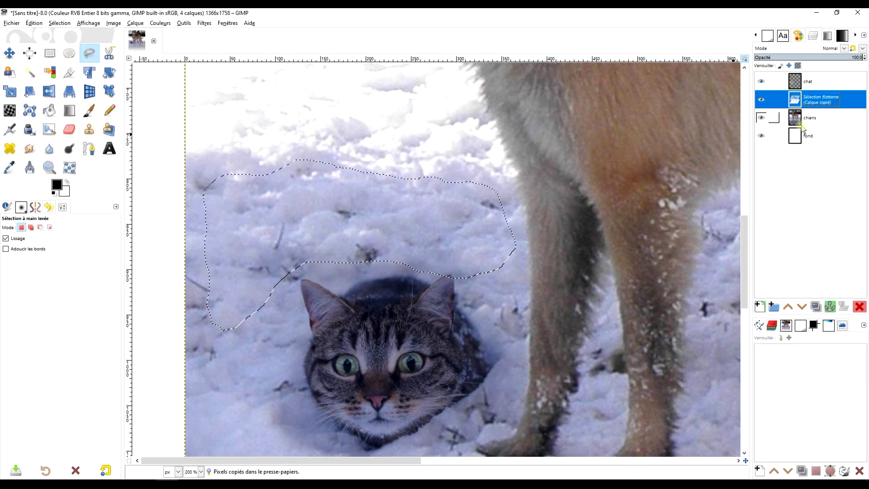
Step: Turn the pasted snow into a new layer named 'couche de neige'
{"action": "left_click", "coordinate": [760, 306]}
{"action": "double_click", "coordinate": [828, 100]}
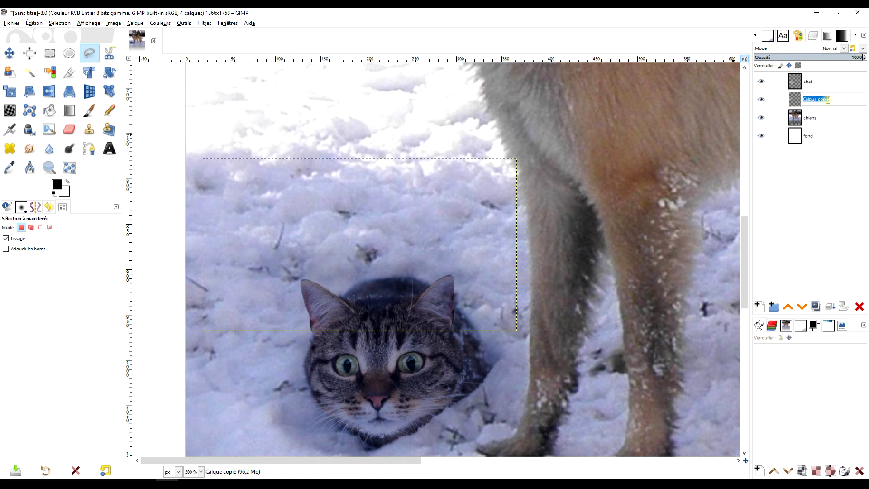
{"action": "type", "text": "couche de neige"}
{"action": "key", "text": "Return"}
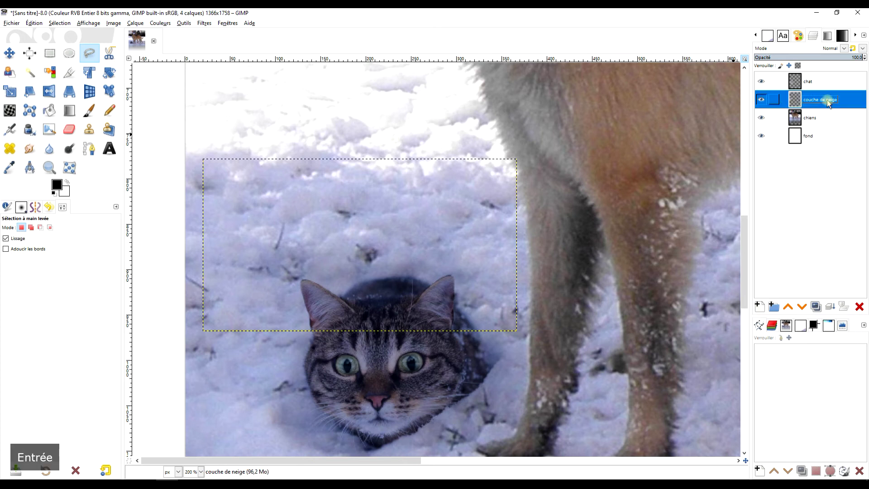
Step: Move the snow patch down over the cat's head and stack its layer above chat
{"action": "left_click", "coordinate": [9, 53]}
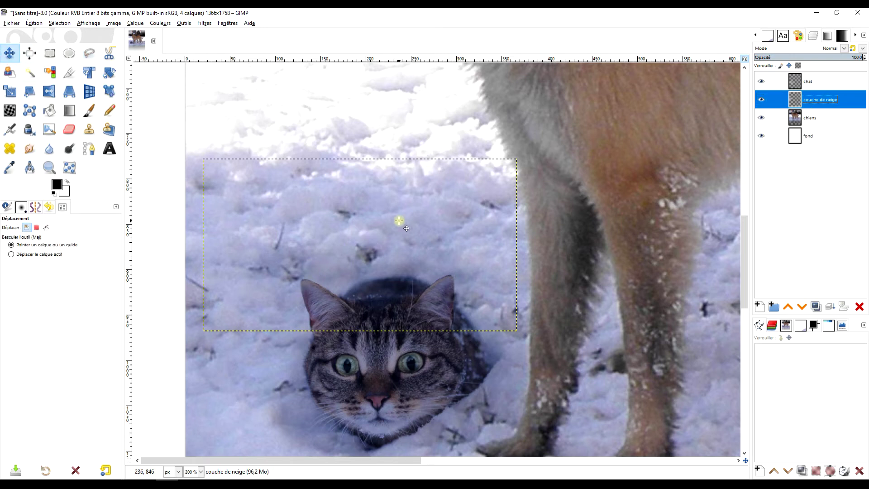
{"action": "mouse_move", "coordinate": [410, 224]}
{"action": "left_mouse_down"}
{"action": "mouse_move", "coordinate": [402, 266]}
{"action": "mouse_move", "coordinate": [418, 302]}
{"action": "left_mouse_up"}
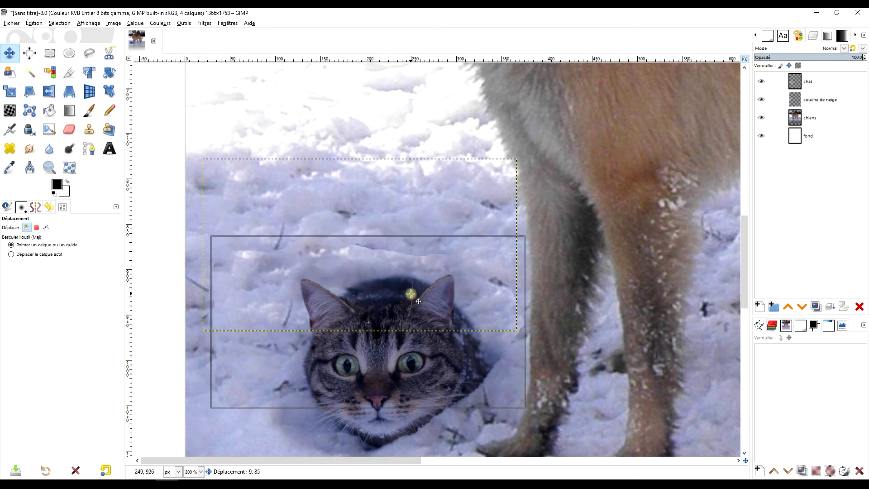
{"action": "scroll", "coordinate": [479, 323], "scroll_direction": "down", "scroll_amount": 2}
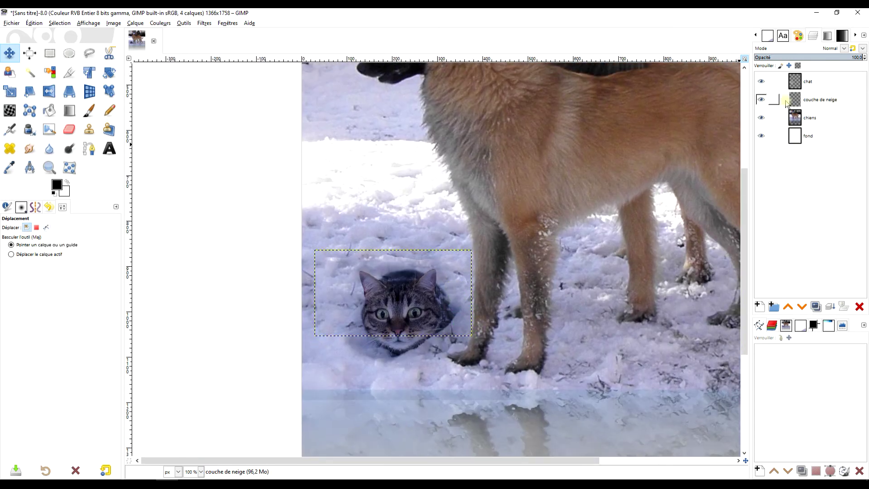
{"action": "left_click", "coordinate": [807, 100]}
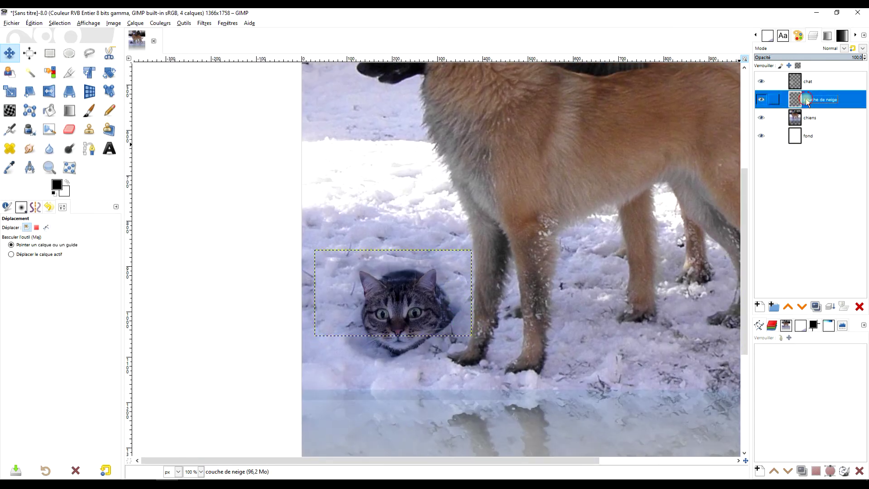
{"action": "left_click", "coordinate": [789, 307]}
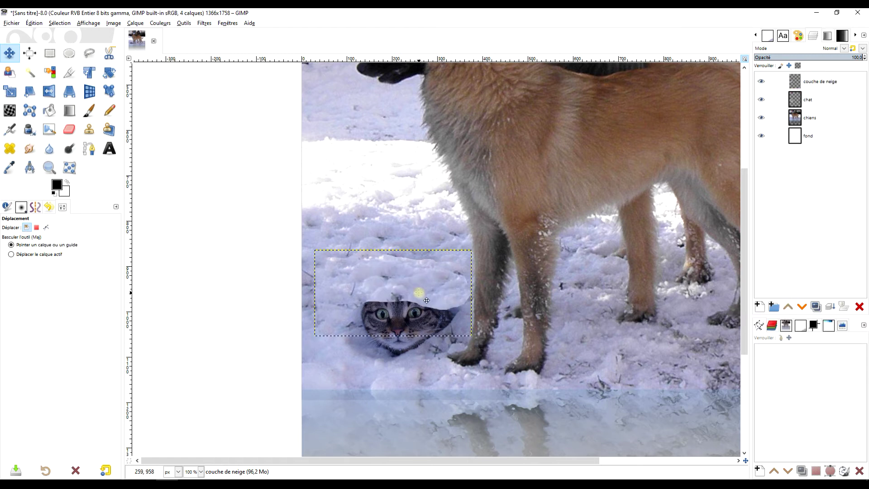
Step: Expand the couche de neige layer to the full image size
{"action": "scroll", "coordinate": [426, 300], "scroll_direction": "up", "scroll_amount": 1}
{"action": "scroll", "coordinate": [424, 297], "scroll_direction": "up", "scroll_amount": 1}
{"action": "key", "text": "space"}
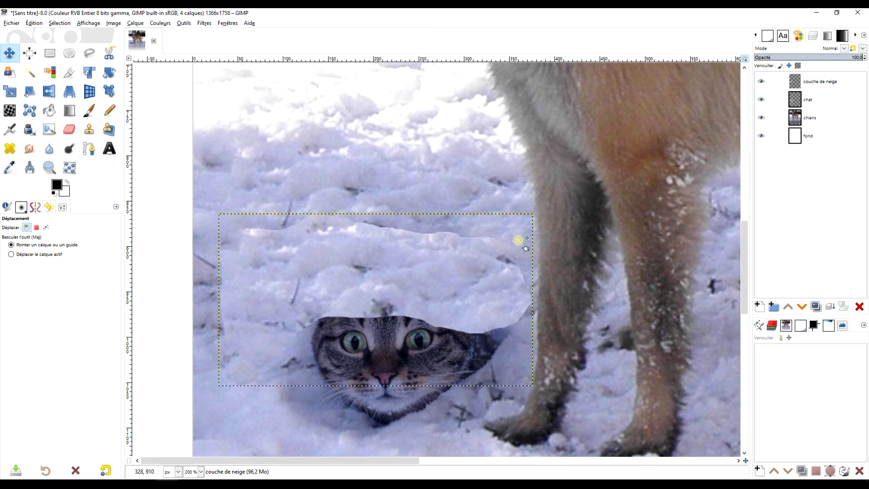
{"action": "right_click", "coordinate": [799, 84]}
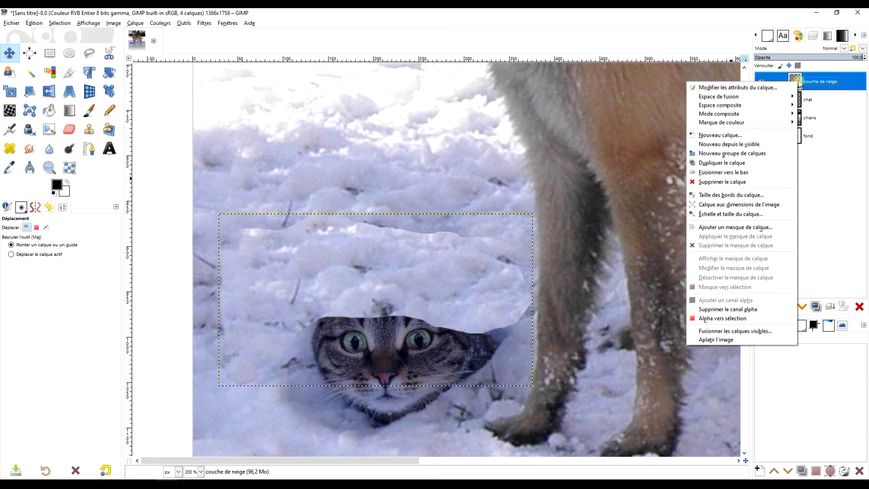
{"action": "left_click", "coordinate": [716, 205]}
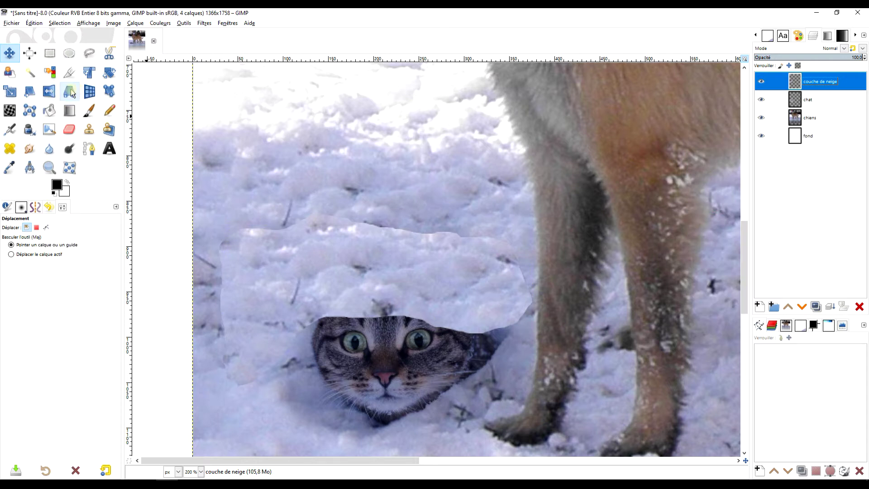
{"action": "left_click", "coordinate": [64, 133]}
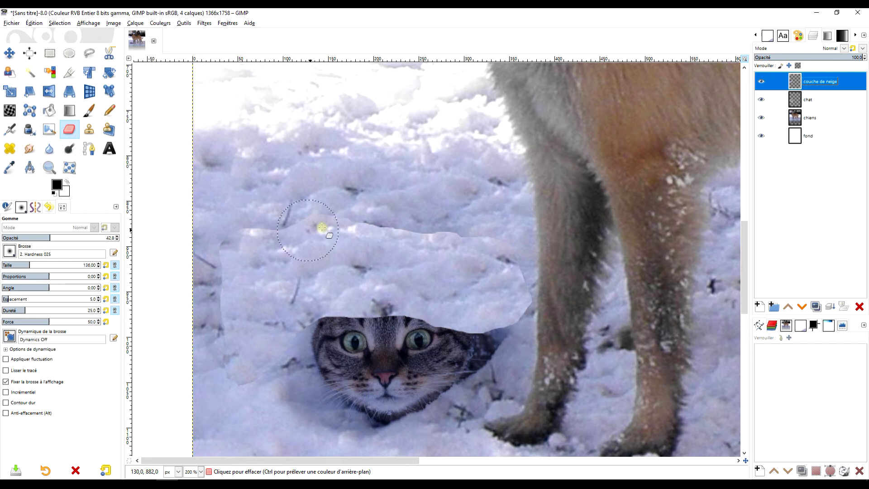
Step: Set the Eraser to opacity 83.2 and soften the snow patch's left and top edges
{"action": "left_click_drag", "start_coordinate": [67, 239], "coordinate": [96, 238]}
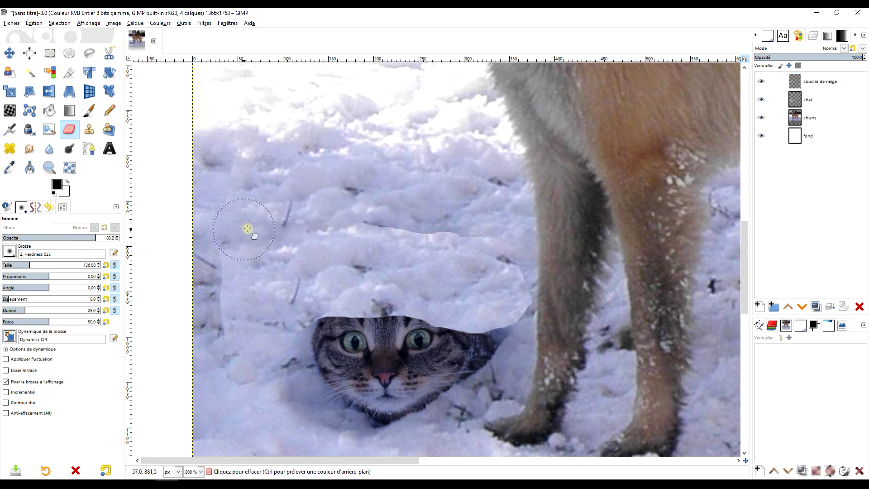
{"action": "left_click_drag", "start_coordinate": [223, 262], "coordinate": [217, 362]}
{"action": "left_click_drag", "start_coordinate": [350, 203], "coordinate": [444, 221]}
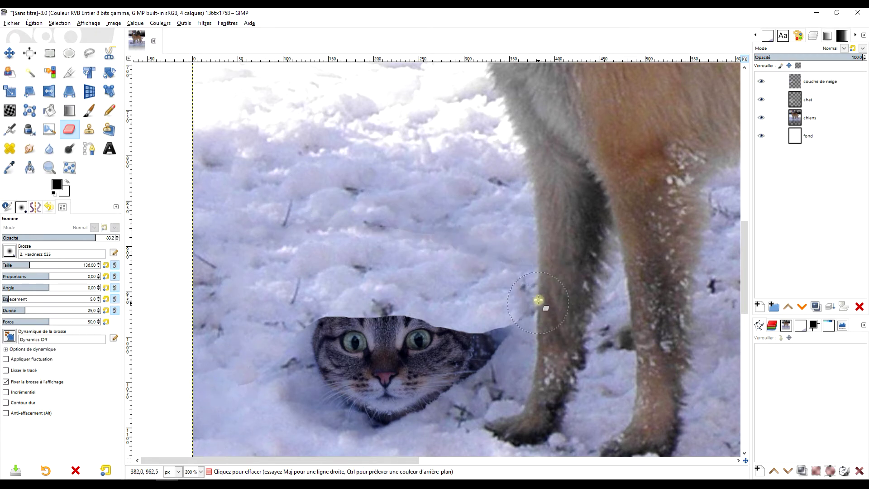
Step: Lower the snow layer's opacity and erase the snow covering the cat's forehead
{"action": "scroll", "coordinate": [413, 368], "scroll_direction": "up", "scroll_amount": 1}
{"action": "scroll", "coordinate": [398, 333], "scroll_direction": "up", "scroll_amount": 1}
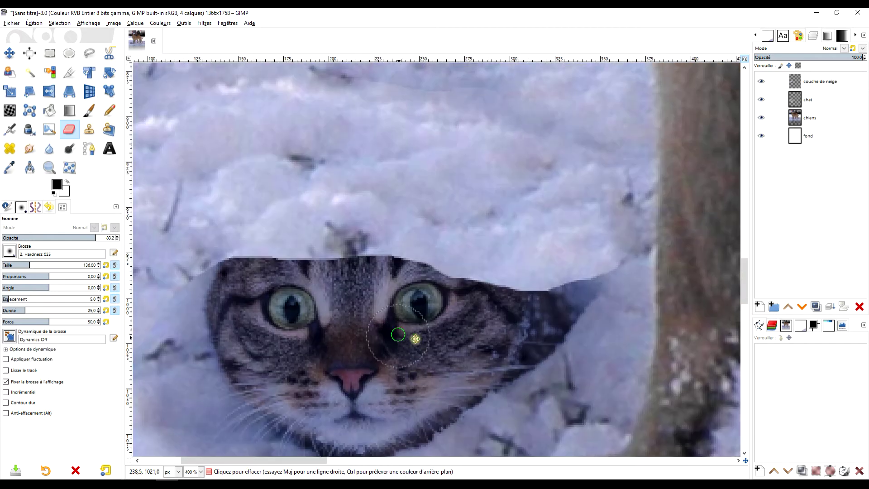
{"action": "left_click_drag", "start_coordinate": [811, 57], "coordinate": [804, 57]}
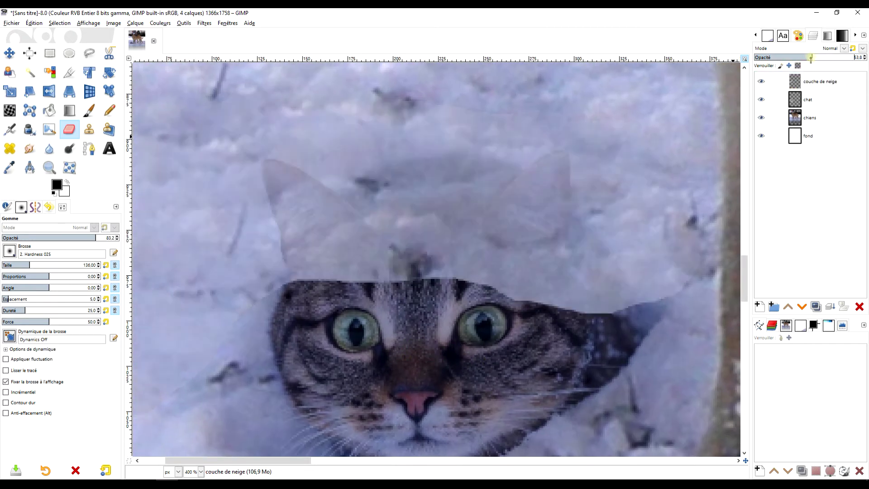
{"action": "mouse_move", "coordinate": [335, 296]}
{"action": "left_mouse_down"}
{"action": "mouse_move", "coordinate": [308, 215]}
{"action": "mouse_move", "coordinate": [306, 252]}
{"action": "mouse_move", "coordinate": [334, 265]}
{"action": "mouse_move", "coordinate": [331, 287]}
{"action": "mouse_move", "coordinate": [417, 311]}
{"action": "left_mouse_up"}
{"action": "mouse_move", "coordinate": [361, 289]}
{"action": "left_mouse_down"}
{"action": "mouse_move", "coordinate": [442, 272]}
{"action": "mouse_move", "coordinate": [466, 307]}
{"action": "mouse_move", "coordinate": [586, 295]}
{"action": "mouse_move", "coordinate": [642, 301]}
{"action": "mouse_move", "coordinate": [520, 316]}
{"action": "mouse_move", "coordinate": [609, 327]}
{"action": "left_mouse_up"}
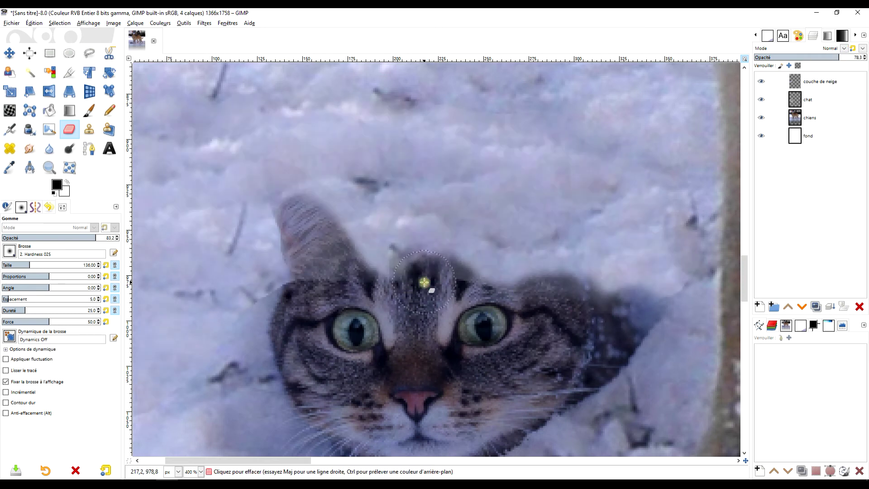
{"action": "mouse_move", "coordinate": [426, 296]}
{"action": "left_mouse_down"}
{"action": "mouse_move", "coordinate": [456, 290]}
{"action": "mouse_move", "coordinate": [424, 238]}
{"action": "mouse_move", "coordinate": [434, 252]}
{"action": "mouse_move", "coordinate": [380, 277]}
{"action": "mouse_move", "coordinate": [374, 294]}
{"action": "mouse_move", "coordinate": [410, 241]}
{"action": "mouse_move", "coordinate": [397, 285]}
{"action": "mouse_move", "coordinate": [413, 254]}
{"action": "mouse_move", "coordinate": [425, 268]}
{"action": "mouse_move", "coordinate": [422, 228]}
{"action": "mouse_move", "coordinate": [475, 277]}
{"action": "mouse_move", "coordinate": [518, 255]}
{"action": "mouse_move", "coordinate": [537, 213]}
{"action": "mouse_move", "coordinate": [532, 245]}
{"action": "mouse_move", "coordinate": [551, 258]}
{"action": "mouse_move", "coordinate": [541, 215]}
{"action": "left_mouse_up"}
Step: Erase the snow haze covering the cat's right ear
{"action": "key", "text": "1"}
{"action": "key", "text": "3"}
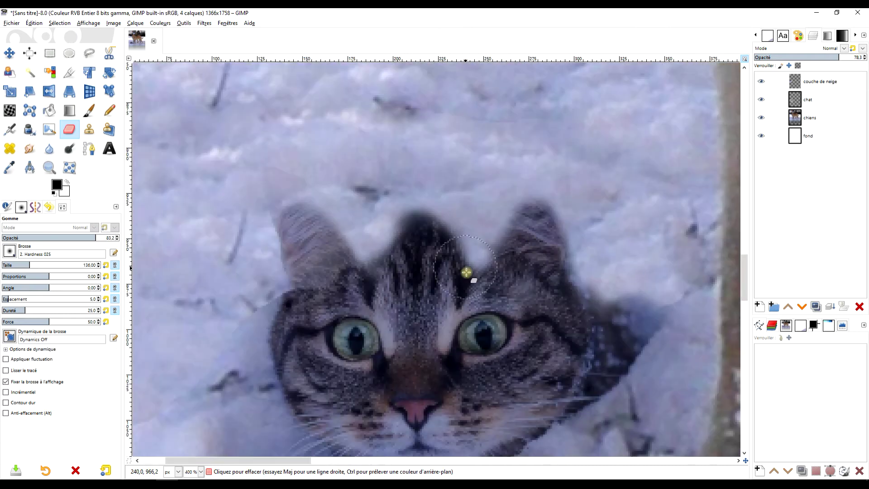
{"action": "mouse_move", "coordinate": [452, 266]}
{"action": "left_mouse_down"}
{"action": "mouse_move", "coordinate": [528, 199]}
{"action": "mouse_move", "coordinate": [541, 225]}
{"action": "mouse_move", "coordinate": [537, 196]}
{"action": "mouse_move", "coordinate": [537, 237]}
{"action": "left_mouse_up"}
{"action": "mouse_move", "coordinate": [538, 199]}
{"action": "left_mouse_down"}
{"action": "mouse_move", "coordinate": [552, 206]}
{"action": "mouse_move", "coordinate": [534, 254]}
{"action": "mouse_move", "coordinate": [543, 227]}
{"action": "left_mouse_up"}
{"action": "scroll", "coordinate": [543, 253], "scroll_direction": "up", "scroll_amount": 3}
{"action": "left_click_drag", "start_coordinate": [526, 287], "coordinate": [506, 319]}
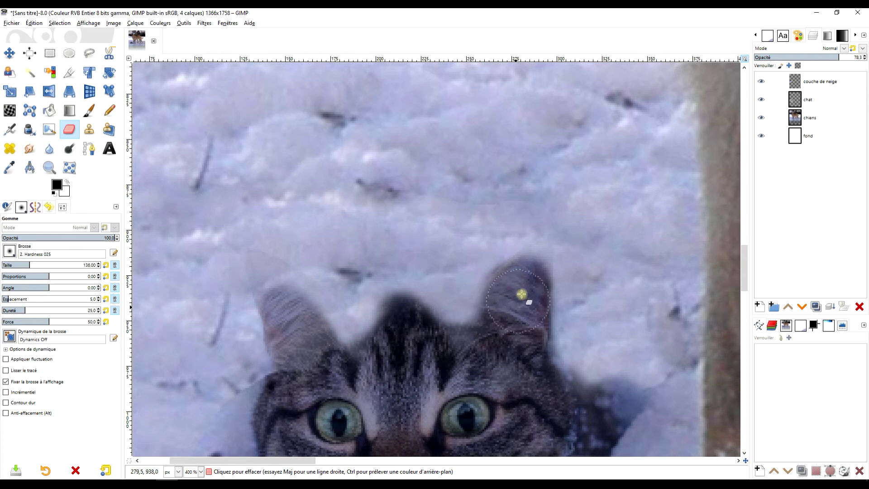
{"action": "scroll", "coordinate": [476, 248], "scroll_direction": "down", "scroll_amount": 3}
{"action": "scroll", "coordinate": [476, 248], "scroll_direction": "right", "scroll_amount": 2}
Step: Uncover the forehead stripes, the left ear and its tip from under the snow
{"action": "left_click_drag", "start_coordinate": [378, 298], "coordinate": [312, 300]}
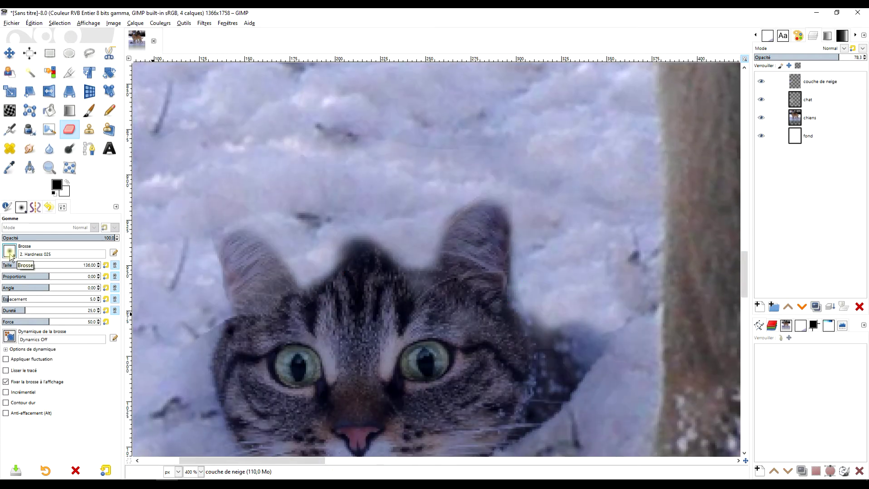
{"action": "mouse_move", "coordinate": [354, 297]}
{"action": "left_mouse_down"}
{"action": "mouse_move", "coordinate": [268, 302]}
{"action": "mouse_move", "coordinate": [243, 242]}
{"action": "mouse_move", "coordinate": [258, 291]}
{"action": "mouse_move", "coordinate": [284, 313]}
{"action": "left_mouse_up"}
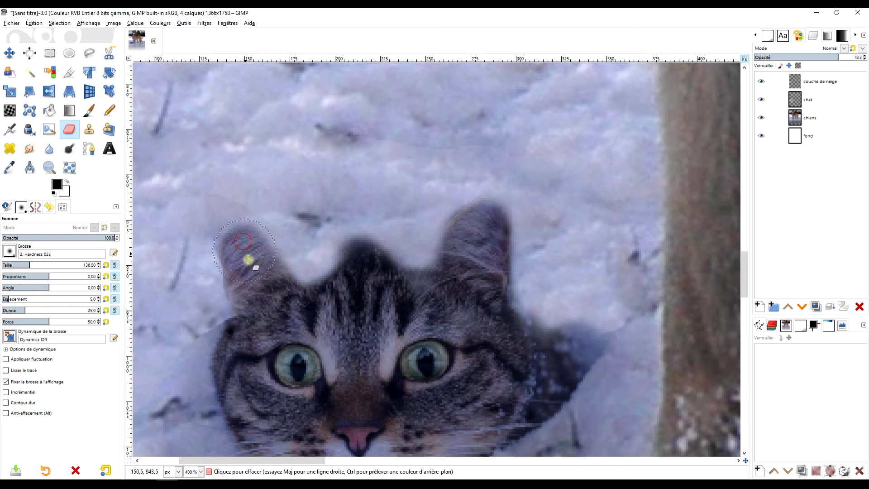
{"action": "mouse_move", "coordinate": [239, 239]}
{"action": "left_mouse_down"}
{"action": "mouse_move", "coordinate": [333, 304]}
{"action": "mouse_move", "coordinate": [331, 297]}
{"action": "left_mouse_up"}
{"action": "scroll", "coordinate": [231, 226], "scroll_direction": "up", "scroll_amount": 3, "text": "ctrl"}
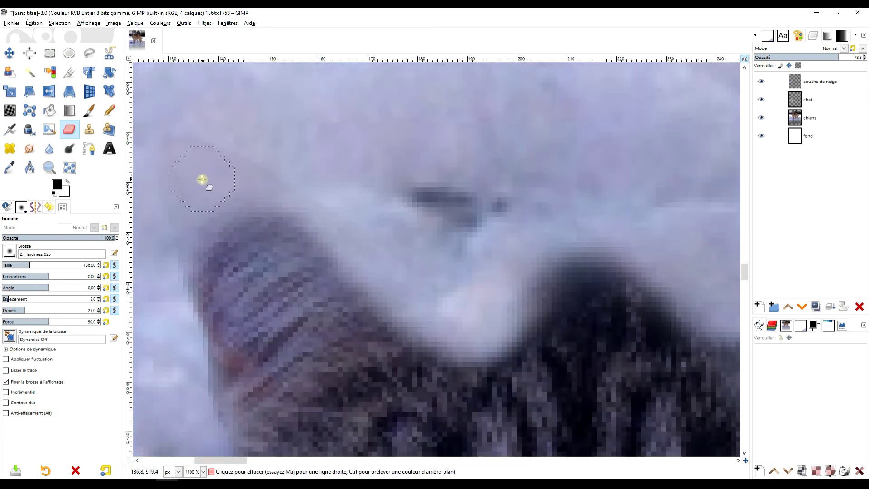
{"action": "mouse_move", "coordinate": [217, 240]}
{"action": "left_mouse_down"}
{"action": "mouse_move", "coordinate": [217, 275]}
{"action": "mouse_move", "coordinate": [254, 229]}
{"action": "mouse_move", "coordinate": [290, 222]}
{"action": "mouse_move", "coordinate": [295, 257]}
{"action": "left_mouse_up"}
{"action": "mouse_move", "coordinate": [194, 167]}
{"action": "left_mouse_down"}
{"action": "mouse_move", "coordinate": [238, 368]}
{"action": "mouse_move", "coordinate": [262, 194]}
{"action": "mouse_move", "coordinate": [381, 351]}
{"action": "mouse_move", "coordinate": [475, 365]}
{"action": "mouse_move", "coordinate": [421, 223]}
{"action": "left_mouse_up"}
Step: Erase more snow to reveal the dark fur on the cat's forehead
{"action": "scroll", "coordinate": [475, 363], "scroll_direction": "down", "scroll_amount": 3}
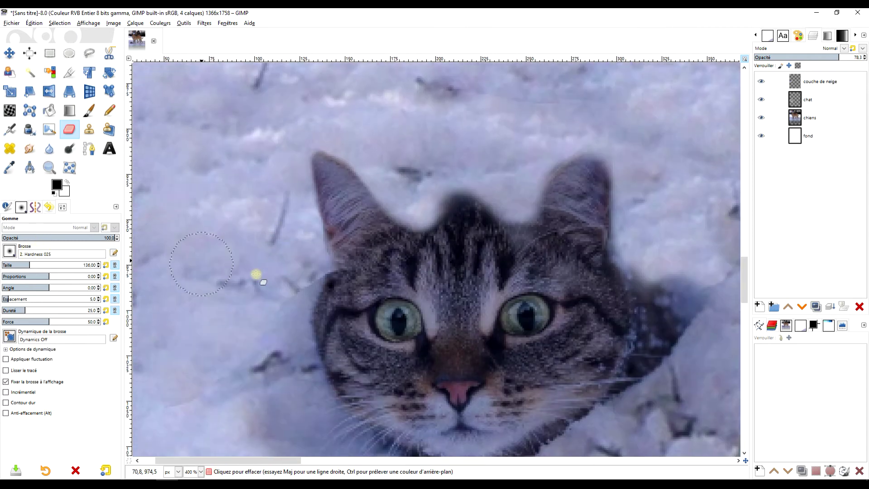
{"action": "scroll", "coordinate": [469, 237], "scroll_direction": "up", "scroll_amount": 2}
{"action": "scroll", "coordinate": [448, 276], "scroll_direction": "up", "scroll_amount": 3}
{"action": "mouse_move", "coordinate": [422, 303]}
{"action": "left_mouse_down"}
{"action": "mouse_move", "coordinate": [386, 281]}
{"action": "mouse_move", "coordinate": [342, 285]}
{"action": "mouse_move", "coordinate": [296, 307]}
{"action": "mouse_move", "coordinate": [336, 303]}
{"action": "left_mouse_up"}
{"action": "scroll", "coordinate": [336, 303], "scroll_direction": "down", "scroll_amount": 4}
{"action": "scroll", "coordinate": [409, 316], "scroll_direction": "down", "scroll_amount": 1}
{"action": "scroll", "coordinate": [398, 287], "scroll_direction": "up", "scroll_amount": 2}
{"action": "scroll", "coordinate": [389, 285], "scroll_direction": "up", "scroll_amount": 1}
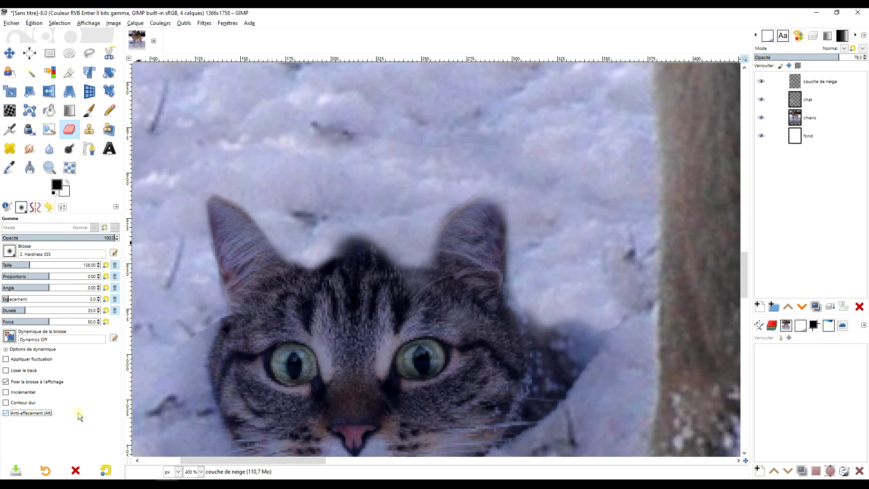
Step: Paint snow back over the forehead, along the left ear's edge and beside the right ear
{"action": "mouse_move", "coordinate": [371, 286]}
{"action": "left_mouse_down"}
{"action": "mouse_move", "coordinate": [394, 274]}
{"action": "mouse_move", "coordinate": [374, 258]}
{"action": "mouse_move", "coordinate": [413, 281]}
{"action": "mouse_move", "coordinate": [384, 270]}
{"action": "left_mouse_up"}
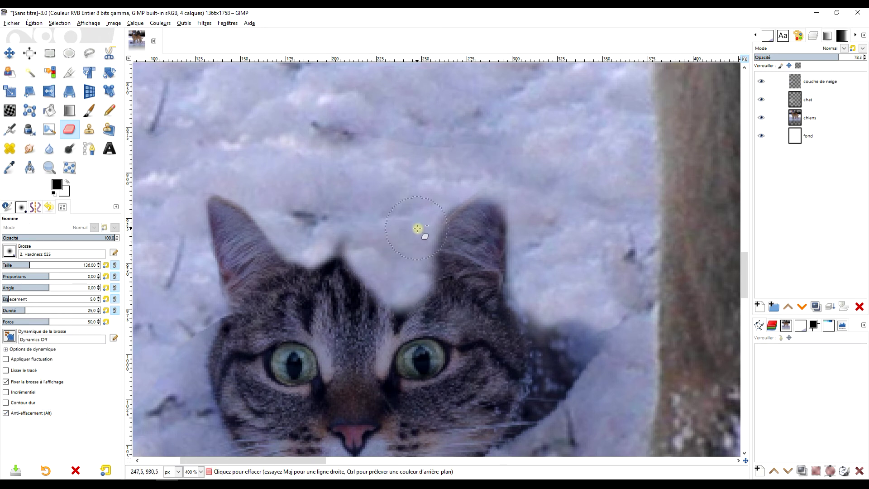
{"action": "left_click_drag", "start_coordinate": [417, 228], "coordinate": [434, 210]}
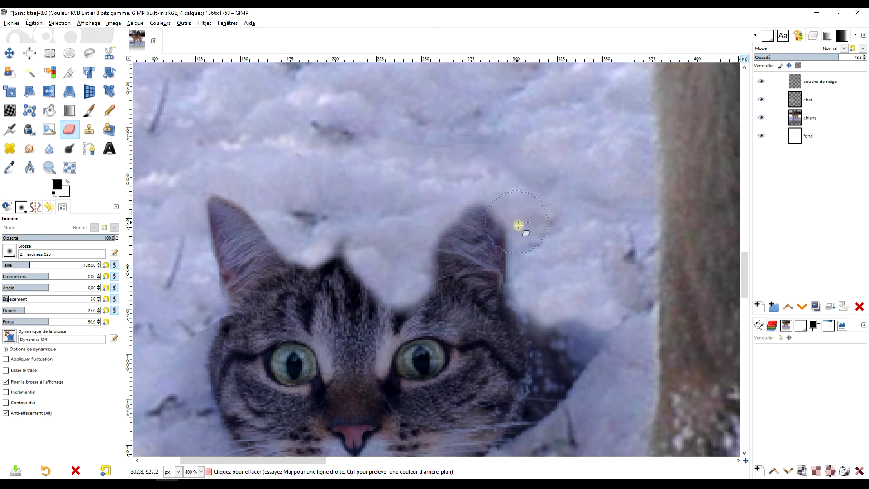
{"action": "scroll", "coordinate": [540, 241], "scroll_direction": "down", "scroll_amount": 3, "text": "ctrl"}
{"action": "scroll", "coordinate": [541, 241], "scroll_direction": "up", "scroll_amount": 1, "text": "ctrl"}
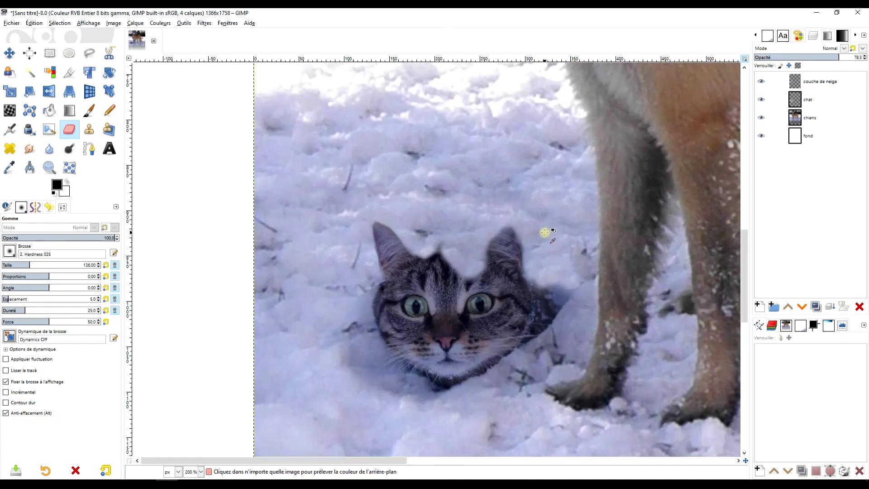
{"action": "scroll", "coordinate": [539, 249], "scroll_direction": "up", "scroll_amount": 1, "text": "ctrl"}
{"action": "mouse_move", "coordinate": [559, 322]}
{"action": "left_mouse_down"}
{"action": "mouse_move", "coordinate": [573, 307]}
{"action": "mouse_move", "coordinate": [582, 242]}
{"action": "left_mouse_up"}
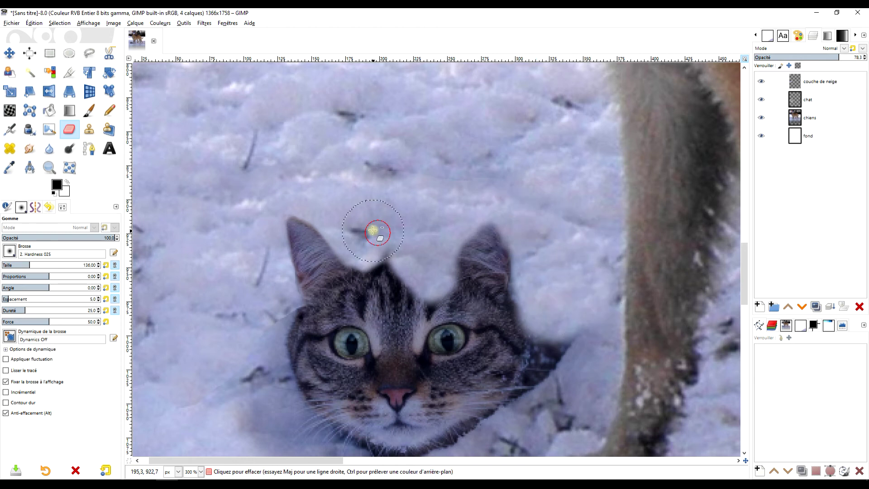
Step: Switch to the Paintbrush and make the snow layer fully opaque again
{"action": "scroll", "coordinate": [443, 248], "scroll_direction": "down", "scroll_amount": 1}
{"action": "key", "text": "p"}
{"action": "scroll", "coordinate": [466, 252], "scroll_direction": "up", "scroll_amount": 2}
{"action": "scroll", "coordinate": [452, 267], "scroll_direction": "up", "scroll_amount": 1}
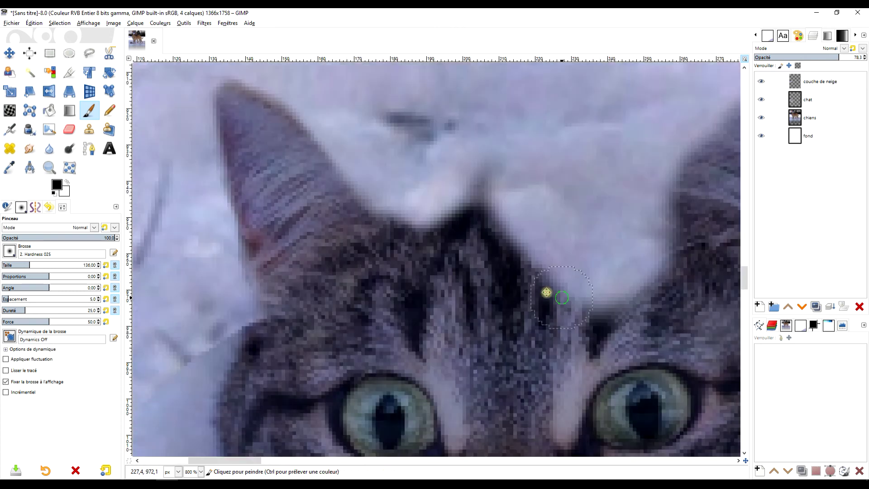
{"action": "scroll", "coordinate": [467, 281], "scroll_direction": "up", "scroll_amount": 1}
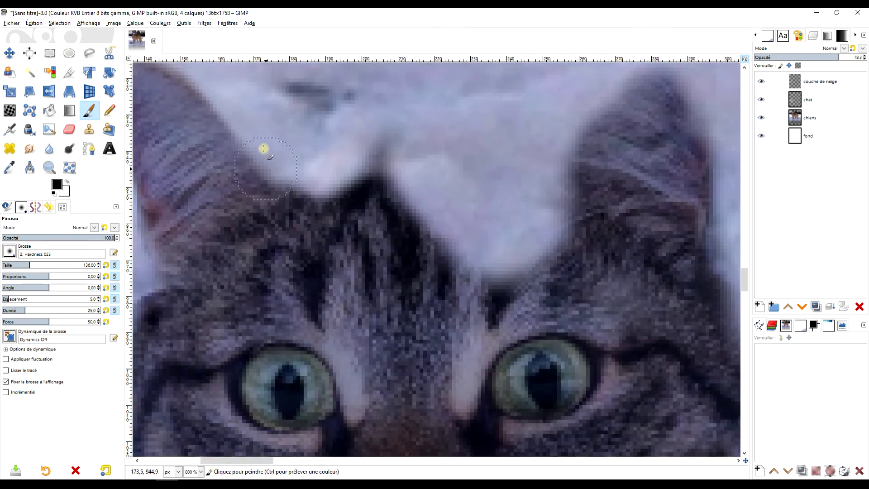
{"action": "left_click_drag", "start_coordinate": [840, 58], "coordinate": [865, 55]}
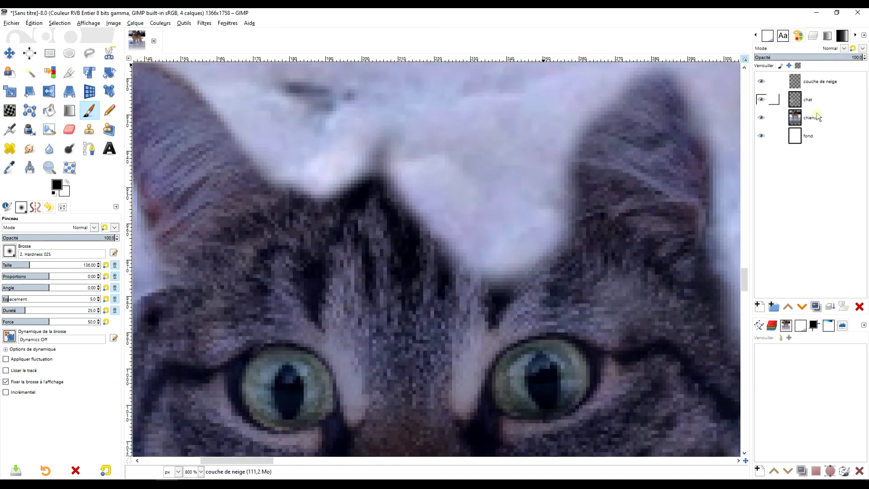
{"action": "scroll", "coordinate": [522, 215], "scroll_direction": "down", "scroll_amount": 2}
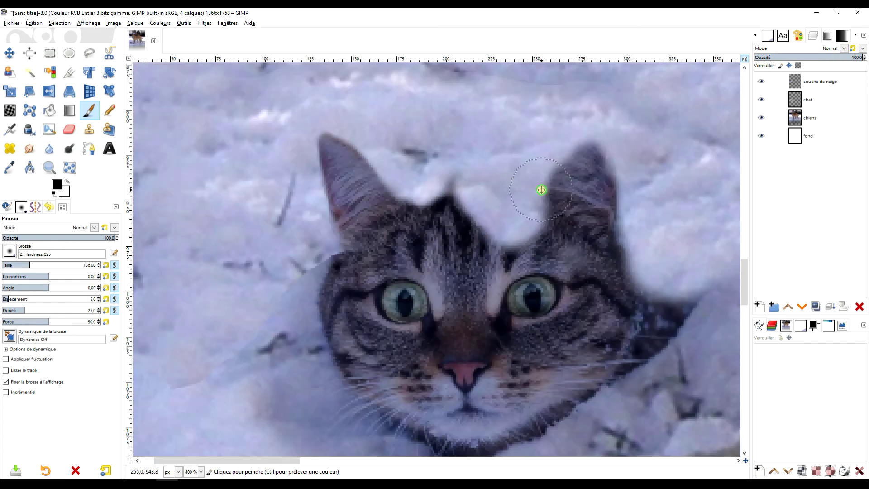
{"action": "scroll", "coordinate": [498, 204], "scroll_direction": "left", "scroll_amount": 2}
{"action": "scroll", "coordinate": [407, 203], "scroll_direction": "up", "scroll_amount": 1, "text": "ctrl"}
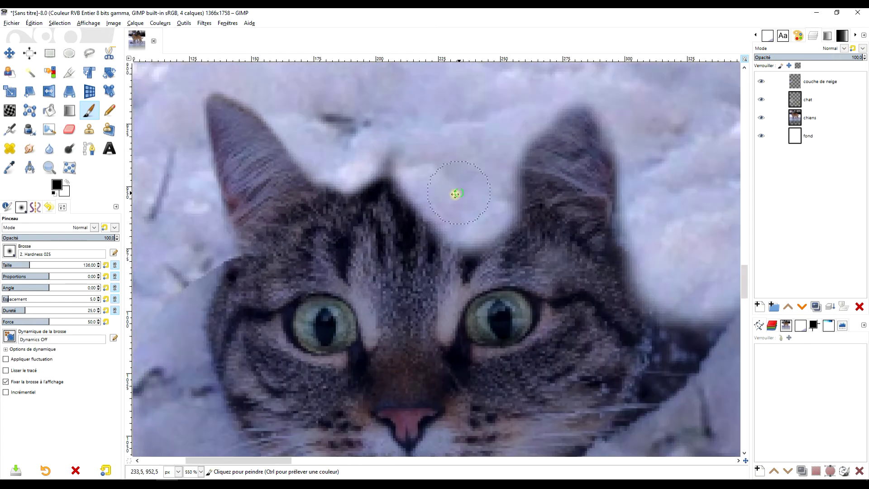
{"action": "scroll", "coordinate": [448, 190], "scroll_direction": "right", "scroll_amount": 1}
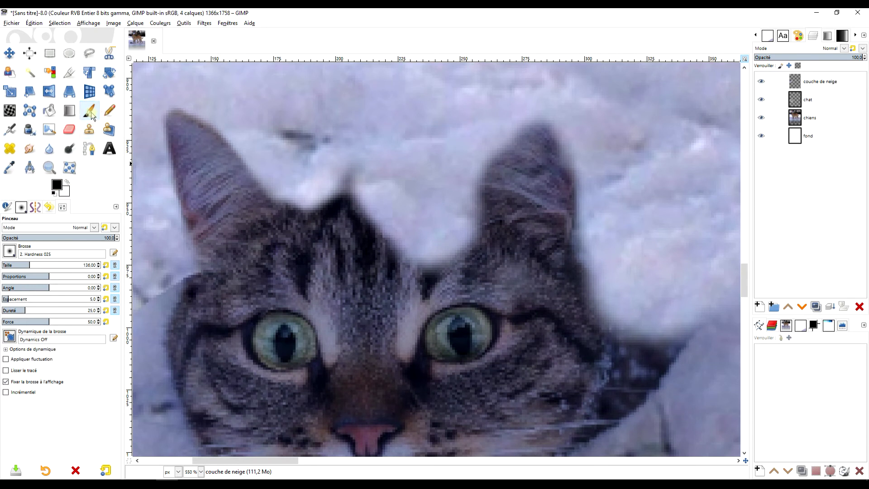
Step: Reset colours to default black and white and select the couche de neige layer
{"action": "left_click", "coordinate": [54, 193]}
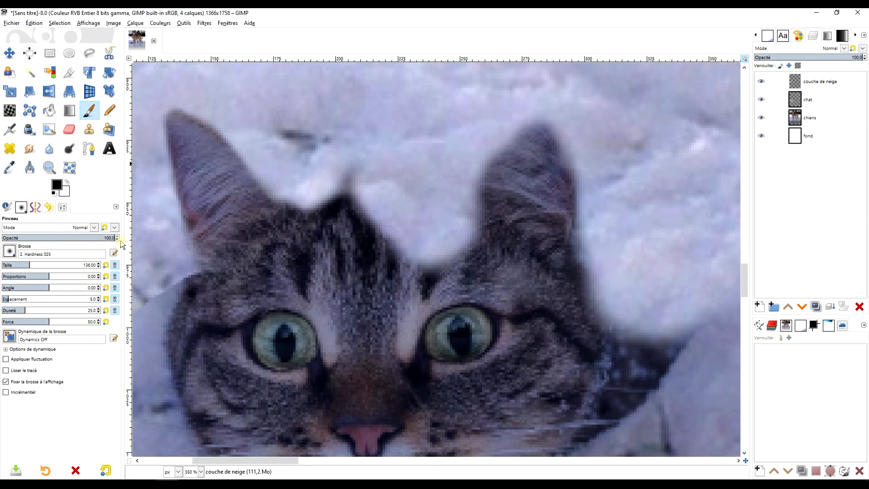
{"action": "scroll", "coordinate": [351, 214], "scroll_direction": "up", "scroll_amount": 2, "text": "ctrl"}
{"action": "scroll", "coordinate": [366, 240], "scroll_direction": "up", "scroll_amount": 1}
{"action": "left_click", "coordinate": [824, 86]}
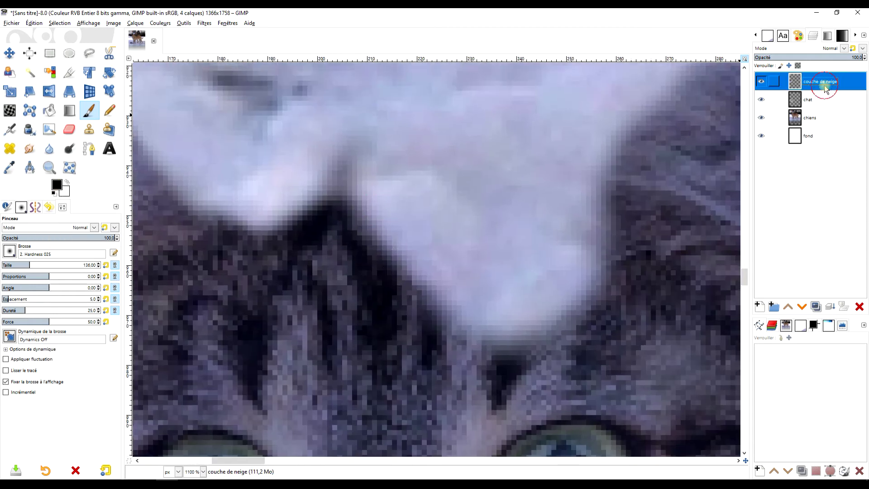
Step: Paint dark shading along the snow's lower edge above the cat's head
{"action": "scroll", "coordinate": [309, 240], "scroll_direction": "up", "scroll_amount": 2, "text": "ctrl"}
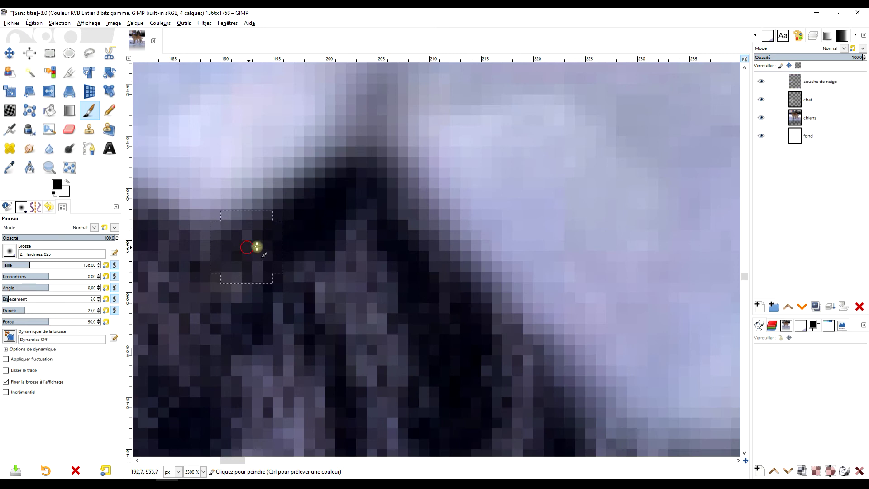
{"action": "left_click_drag", "start_coordinate": [358, 214], "coordinate": [466, 307]}
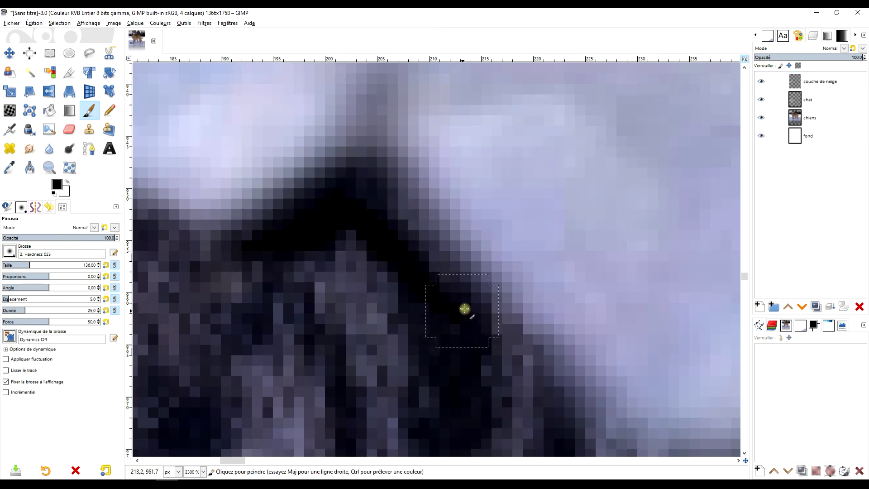
{"action": "key", "text": "ctrl+z"}
{"action": "key", "text": "ctrl+z"}
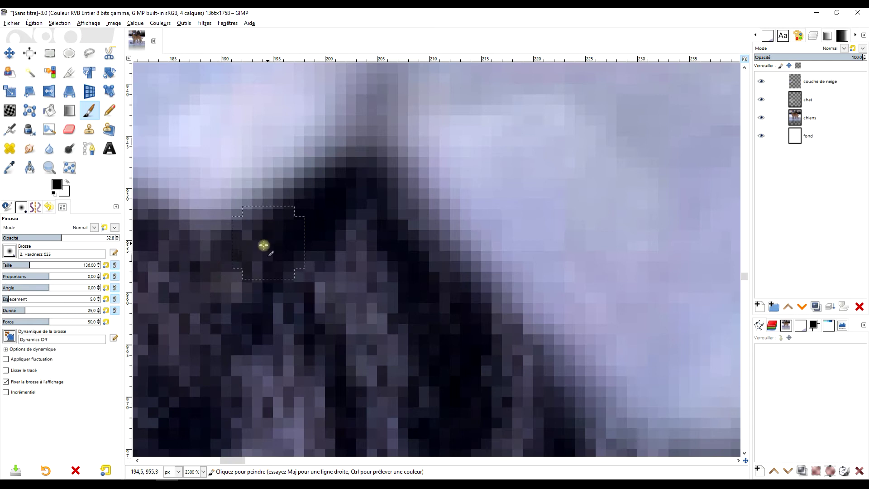
{"action": "scroll", "coordinate": [523, 306], "scroll_direction": "down", "scroll_amount": 5}
{"action": "left_click_drag", "start_coordinate": [413, 142], "coordinate": [509, 263]}
{"action": "left_click_drag", "start_coordinate": [355, 155], "coordinate": [578, 332]}
{"action": "scroll", "coordinate": [508, 234], "scroll_direction": "right", "scroll_amount": 2}
{"action": "scroll", "coordinate": [508, 235], "scroll_direction": "down", "scroll_amount": 1}
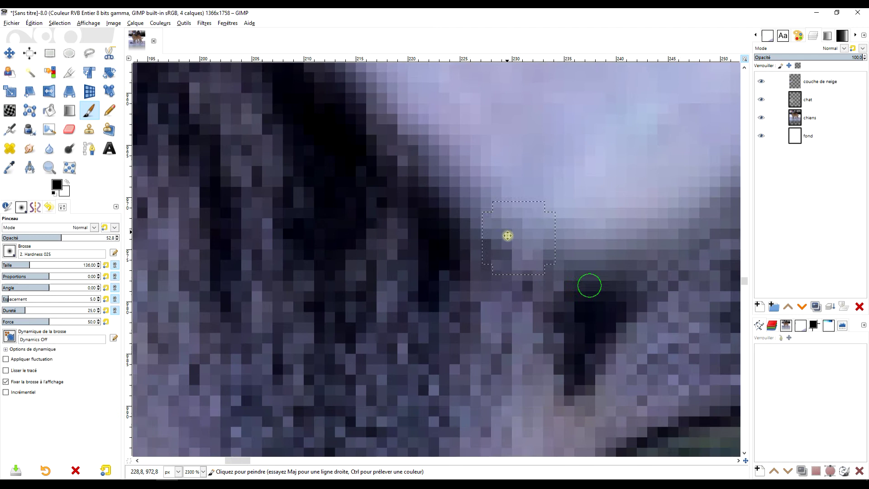
{"action": "left_click_drag", "start_coordinate": [402, 223], "coordinate": [615, 273]}
{"action": "scroll", "coordinate": [615, 273], "scroll_direction": "right", "scroll_amount": 5}
{"action": "mouse_move", "coordinate": [306, 281]}
{"action": "left_mouse_down"}
{"action": "mouse_move", "coordinate": [353, 314]}
{"action": "mouse_move", "coordinate": [405, 314]}
{"action": "left_mouse_up"}
Step: Fill the gap between the cat's ears with black, undoing a stray stroke near the ear
{"action": "mouse_move", "coordinate": [225, 265]}
{"action": "left_mouse_down"}
{"action": "mouse_move", "coordinate": [413, 335]}
{"action": "mouse_move", "coordinate": [461, 305]}
{"action": "mouse_move", "coordinate": [579, 182]}
{"action": "mouse_move", "coordinate": [455, 310]}
{"action": "left_mouse_up"}
{"action": "scroll", "coordinate": [492, 310], "scroll_direction": "down", "scroll_amount": 5}
{"action": "scroll", "coordinate": [491, 310], "scroll_direction": "down", "scroll_amount": 1}
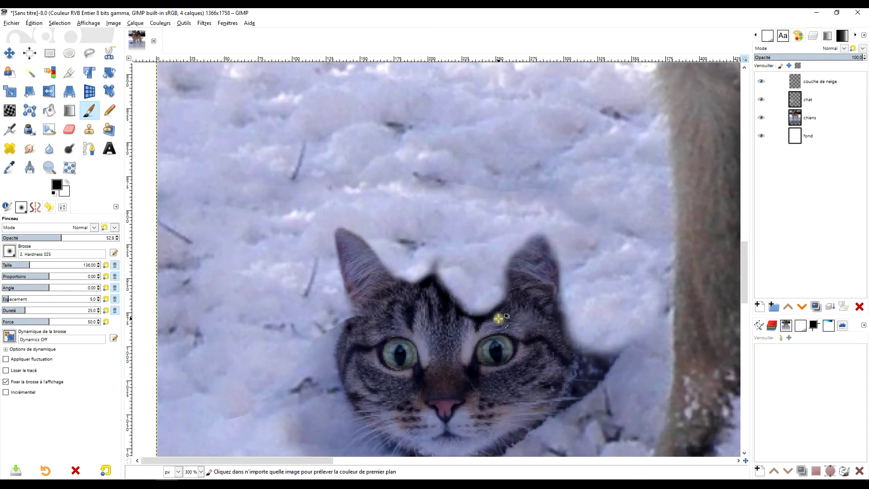
{"action": "scroll", "coordinate": [491, 310], "scroll_direction": "up", "scroll_amount": 2}
{"action": "scroll", "coordinate": [491, 328], "scroll_direction": "up", "scroll_amount": 2}
{"action": "left_click_drag", "start_coordinate": [499, 329], "coordinate": [562, 287]}
{"action": "key", "text": "ctrl+z"}
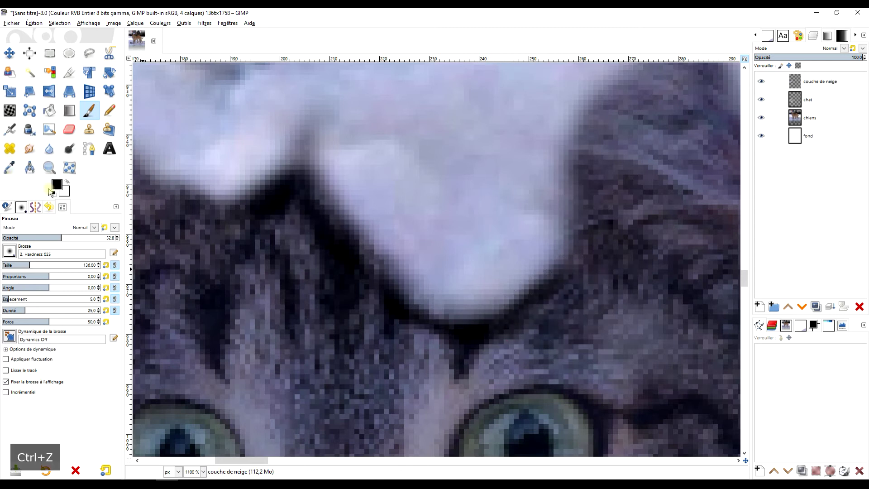
Step: With black at brush opacity 34, brush a soft shadow below the snow edge
{"action": "left_click", "coordinate": [54, 192]}
{"action": "left_click", "coordinate": [41, 238]}
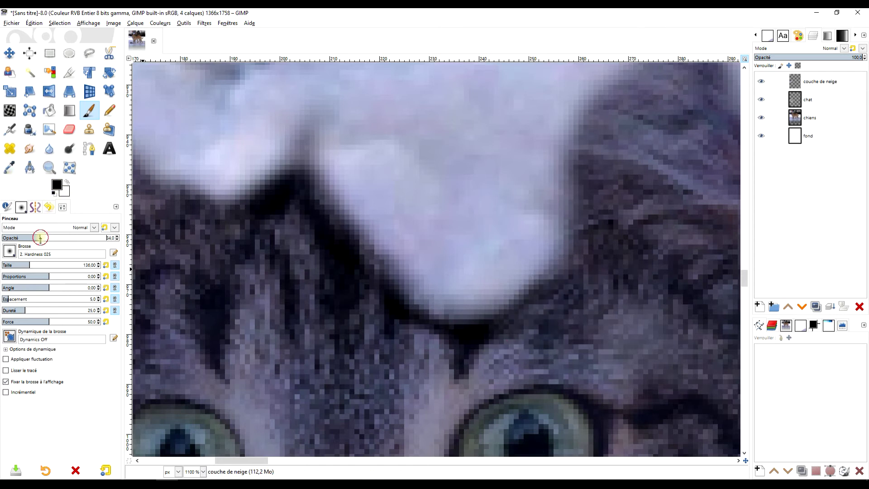
{"action": "mouse_move", "coordinate": [374, 293]}
{"action": "left_mouse_down"}
{"action": "mouse_move", "coordinate": [566, 299]}
{"action": "mouse_move", "coordinate": [517, 332]}
{"action": "mouse_move", "coordinate": [597, 243]}
{"action": "mouse_move", "coordinate": [561, 284]}
{"action": "left_mouse_up"}
{"action": "left_click_drag", "start_coordinate": [278, 210], "coordinate": [326, 239]}
{"action": "left_click_drag", "start_coordinate": [340, 267], "coordinate": [367, 295]}
{"action": "scroll", "coordinate": [520, 328], "scroll_direction": "down", "scroll_amount": 4}
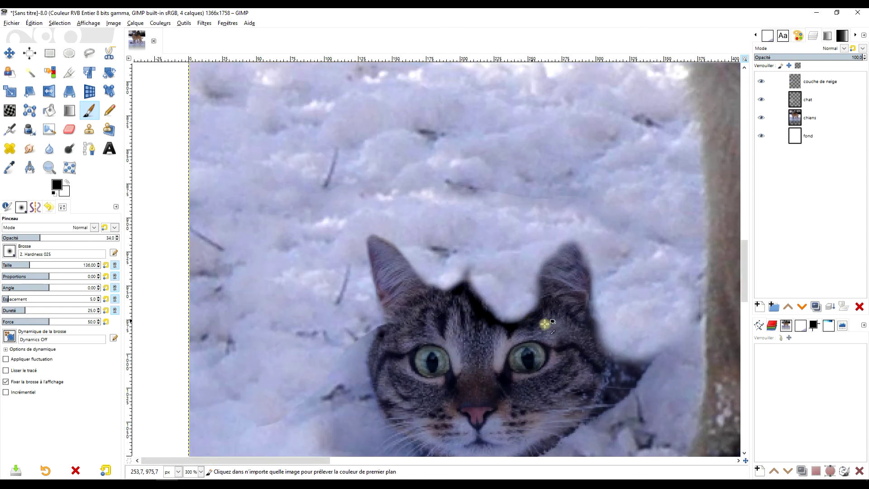
{"action": "scroll", "coordinate": [549, 332], "scroll_direction": "up", "scroll_amount": 3}
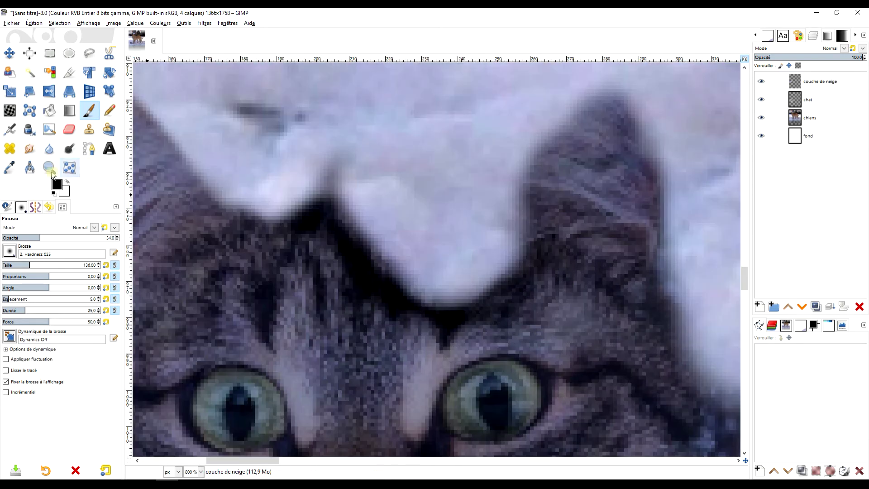
Step: Undo the last shading stroke, then try and undo a 20.4-opacity erase on the cat's forehead
{"action": "left_click", "coordinate": [69, 130]}
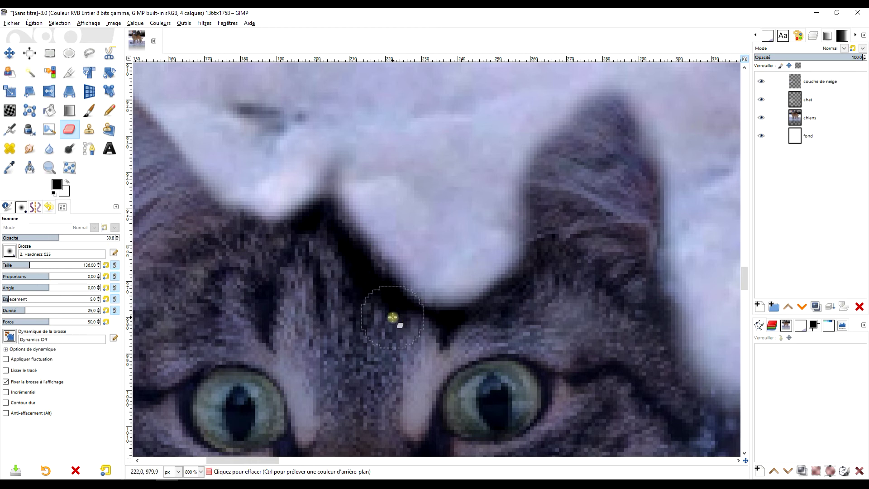
{"action": "key", "text": "ctrl+z"}
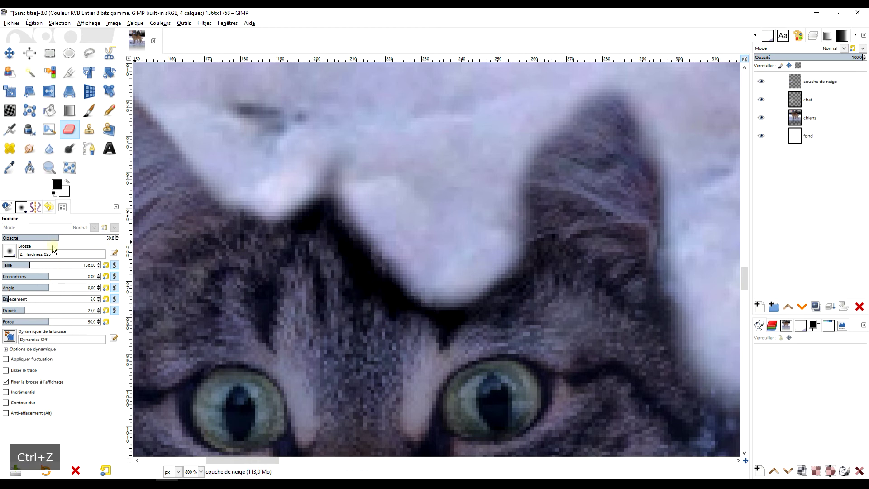
{"action": "left_click", "coordinate": [25, 238]}
{"action": "left_click_drag", "start_coordinate": [359, 277], "coordinate": [398, 314]}
{"action": "left_click", "coordinate": [404, 324]}
{"action": "key", "text": "ctrl+z"}
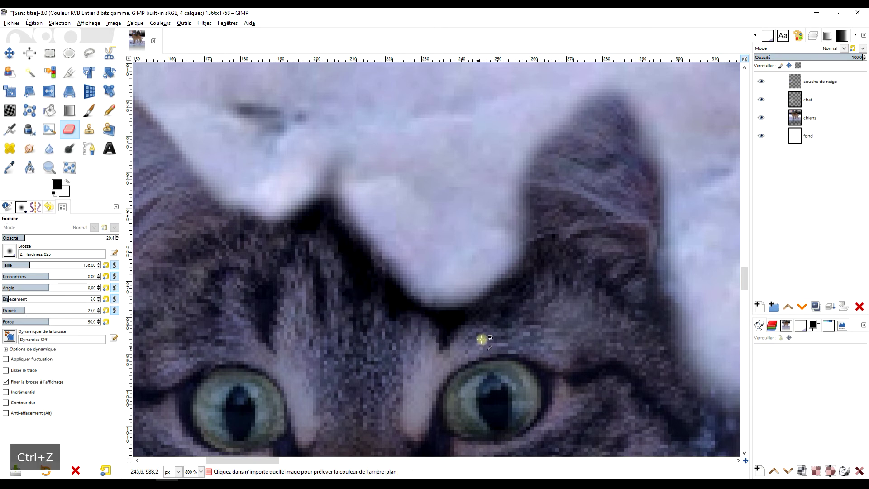
{"action": "scroll", "coordinate": [493, 277], "scroll_direction": "down", "scroll_amount": 1}
{"action": "scroll", "coordinate": [504, 264], "scroll_direction": "down", "scroll_amount": 1}
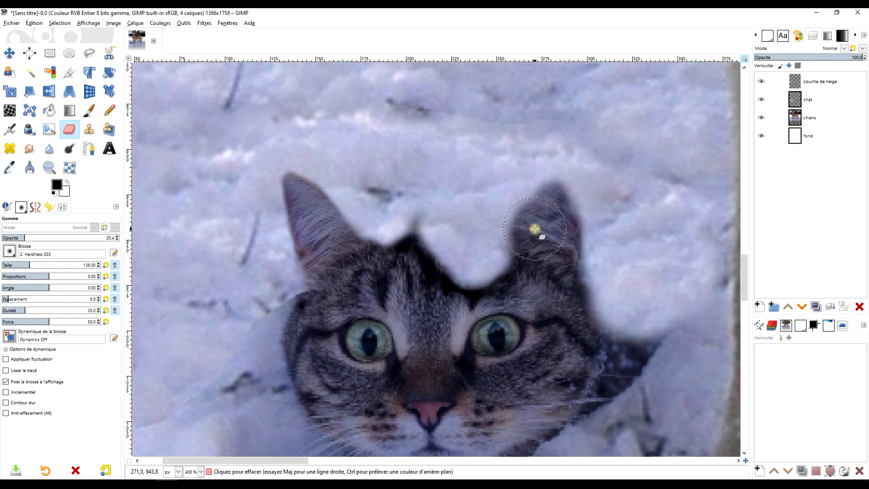
{"action": "scroll", "coordinate": [520, 228], "scroll_direction": "up", "scroll_amount": 3}
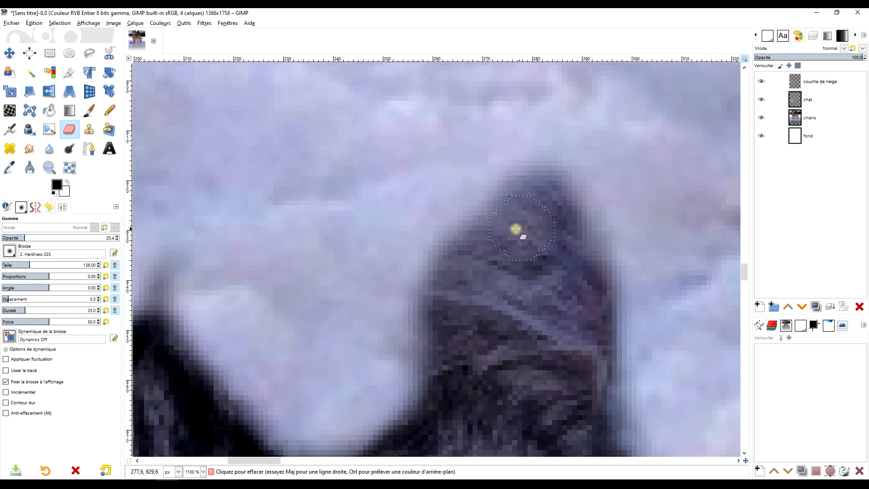
Step: Darken the edge of the cat's right ear with the paintbrush
{"action": "left_click", "coordinate": [89, 110]}
{"action": "mouse_move", "coordinate": [473, 281]}
{"action": "left_mouse_down"}
{"action": "mouse_move", "coordinate": [479, 240]}
{"action": "mouse_move", "coordinate": [459, 284]}
{"action": "mouse_move", "coordinate": [531, 212]}
{"action": "mouse_move", "coordinate": [520, 219]}
{"action": "mouse_move", "coordinate": [578, 262]}
{"action": "mouse_move", "coordinate": [592, 310]}
{"action": "left_mouse_up"}
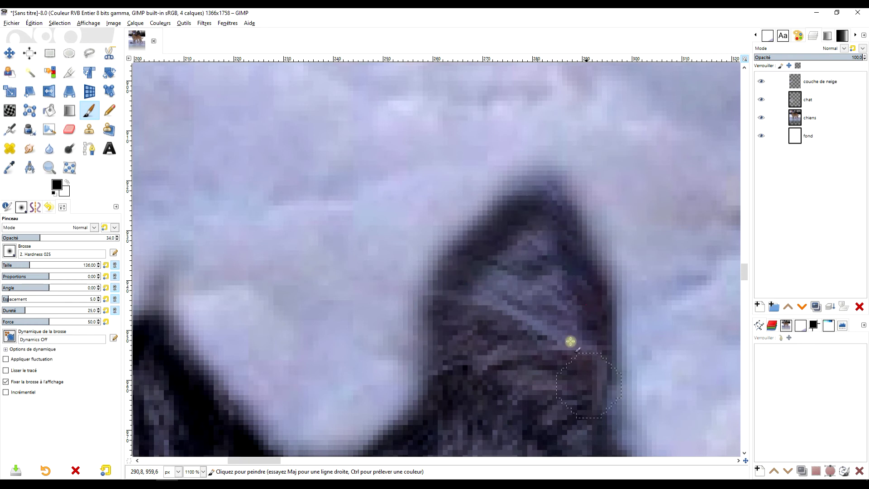
{"action": "scroll", "coordinate": [446, 411], "scroll_direction": "down", "scroll_amount": 3}
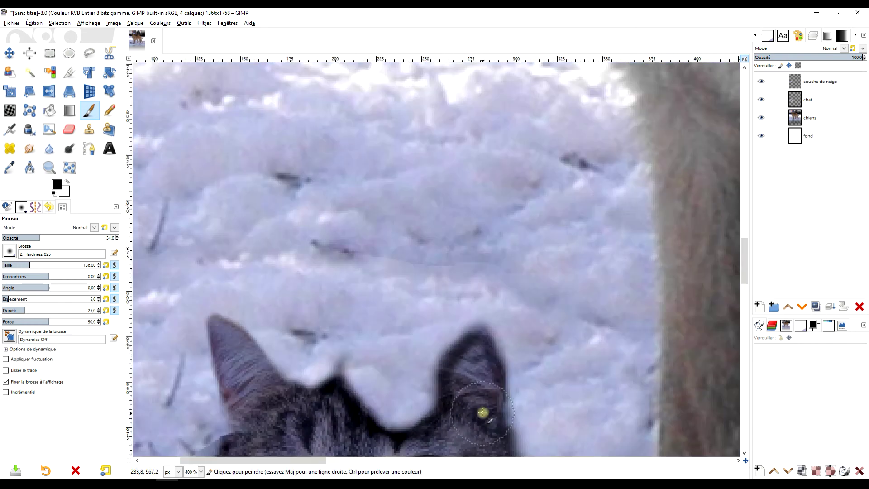
{"action": "scroll", "coordinate": [524, 283], "scroll_direction": "up", "scroll_amount": 1}
{"action": "scroll", "coordinate": [547, 249], "scroll_direction": "up", "scroll_amount": 1}
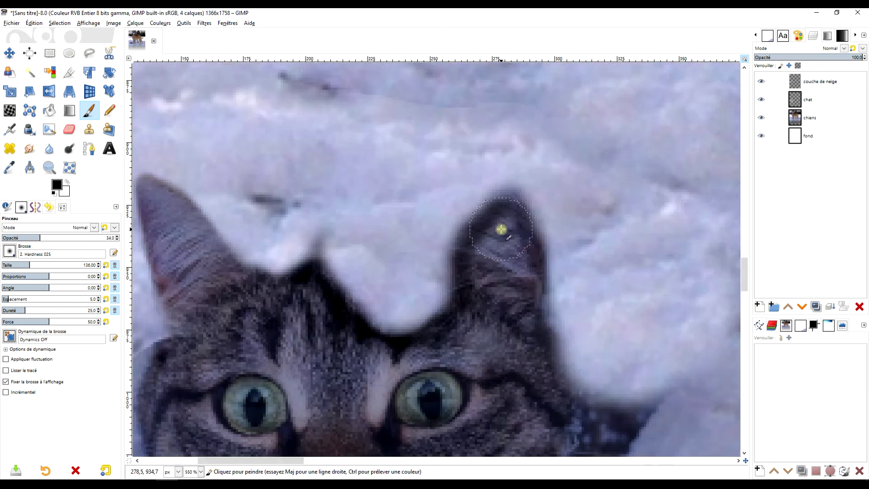
{"action": "scroll", "coordinate": [499, 264], "scroll_direction": "up", "scroll_amount": 2}
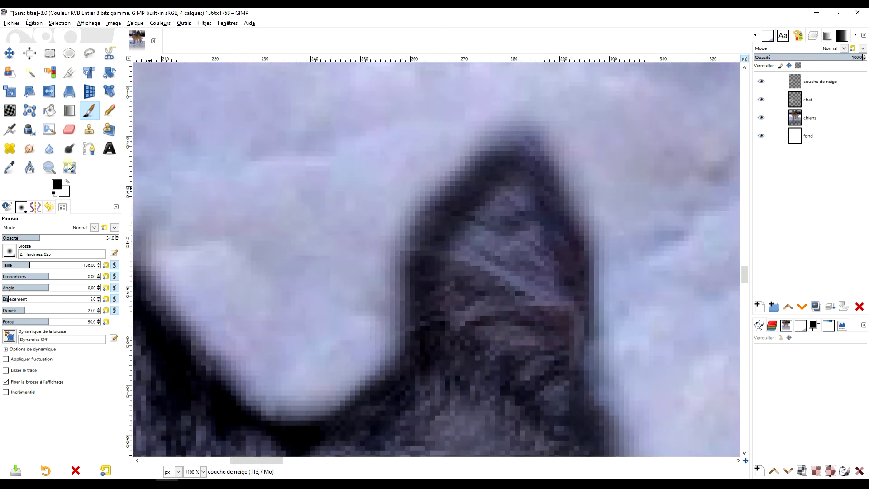
Step: Lighten a spot on the cat's ear with the eraser
{"action": "left_click", "coordinate": [70, 128]}
{"action": "left_click", "coordinate": [483, 208]}
{"action": "scroll", "coordinate": [530, 332], "scroll_direction": "down", "scroll_amount": 2}
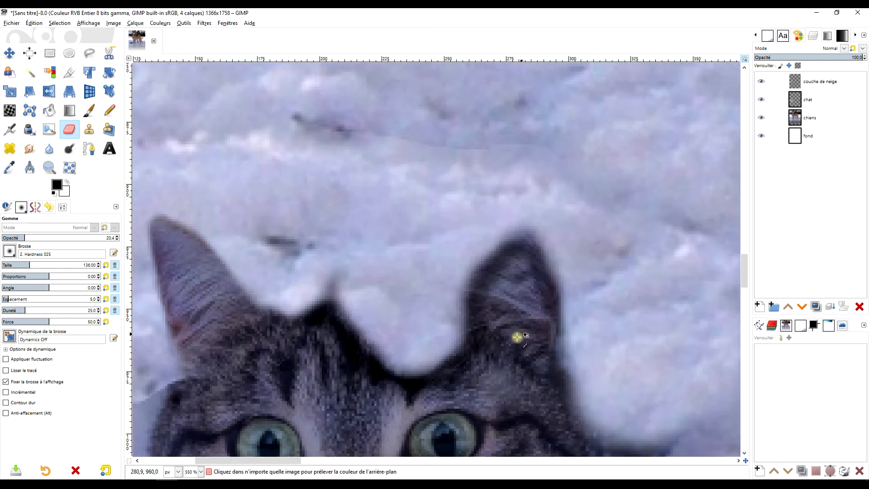
{"action": "key", "text": "ctrl"}
{"action": "scroll", "coordinate": [244, 315], "scroll_direction": "up", "scroll_amount": 2}
Step: Paint black shading in the hollow and along the edge of the cat's cheek
{"action": "left_click", "coordinate": [92, 113]}
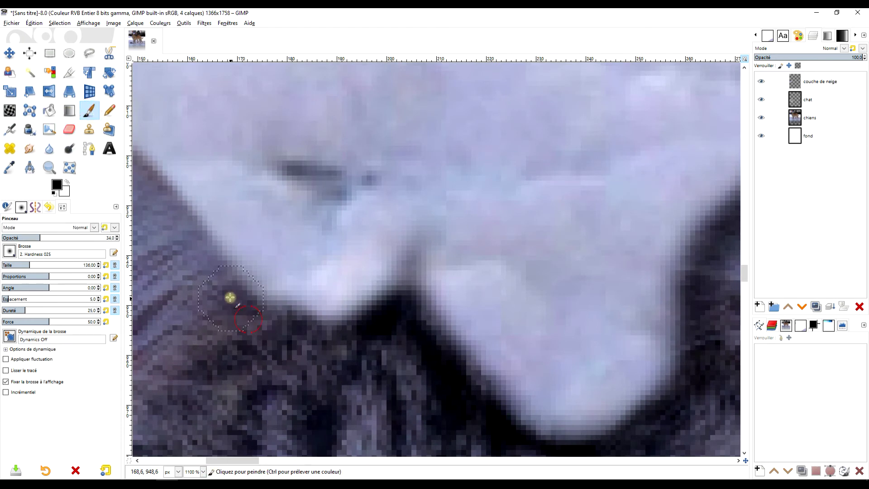
{"action": "scroll", "coordinate": [330, 355], "scroll_direction": "down", "scroll_amount": 4}
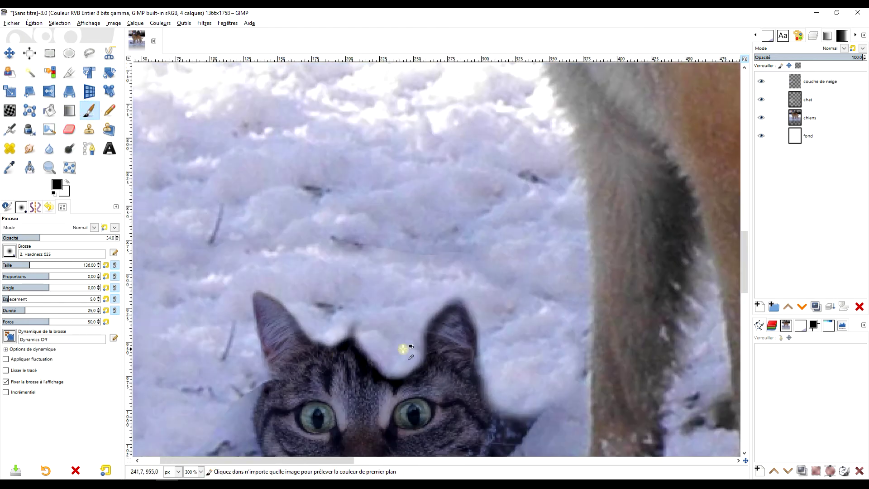
{"action": "scroll", "coordinate": [407, 350], "scroll_direction": "down", "scroll_amount": 2}
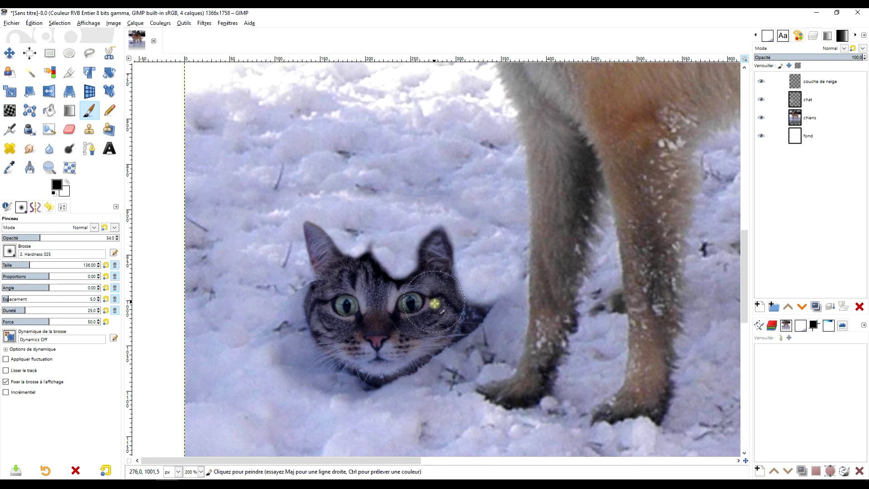
{"action": "scroll", "coordinate": [462, 316], "scroll_direction": "up", "scroll_amount": 1}
{"action": "scroll", "coordinate": [464, 321], "scroll_direction": "up", "scroll_amount": 3}
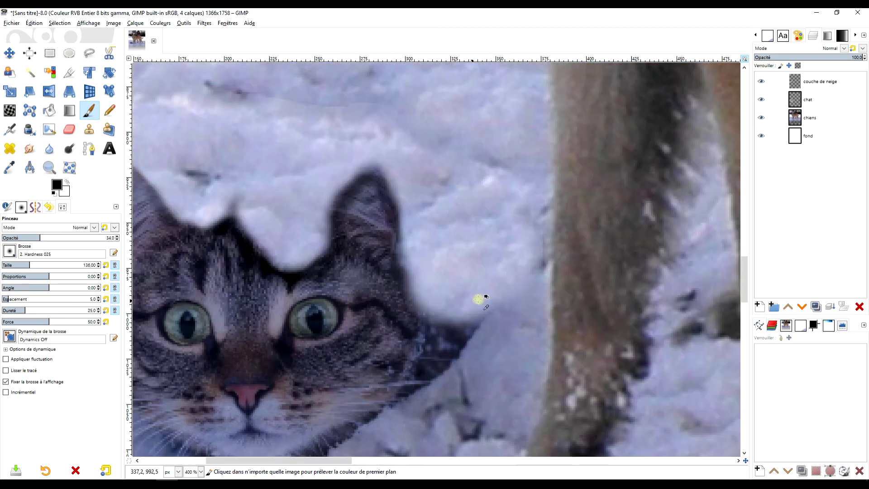
{"action": "scroll", "coordinate": [481, 297], "scroll_direction": "up", "scroll_amount": 1}
{"action": "left_click", "coordinate": [86, 109]}
{"action": "mouse_move", "coordinate": [395, 320]}
{"action": "left_mouse_down"}
{"action": "mouse_move", "coordinate": [415, 341]}
{"action": "mouse_move", "coordinate": [392, 330]}
{"action": "left_mouse_up"}
{"action": "left_click_drag", "start_coordinate": [406, 340], "coordinate": [464, 358]}
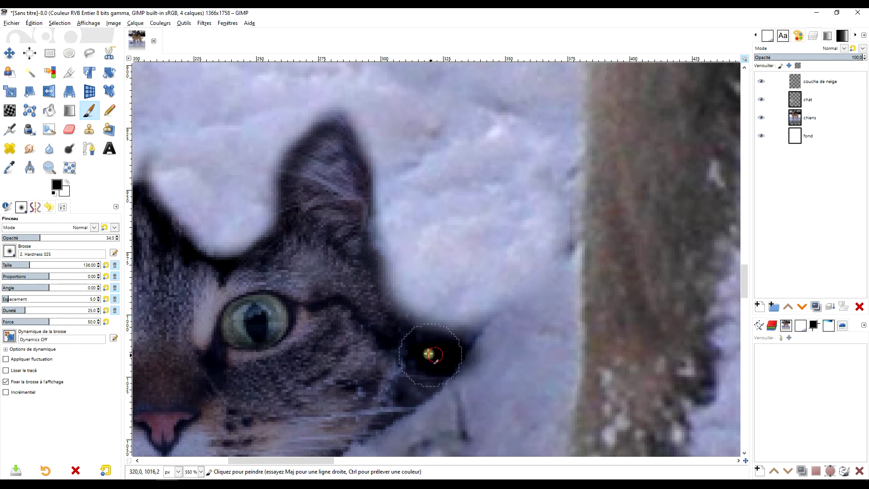
Step: Switch to the low-opacity eraser and zoom out to view the whole image
{"action": "scroll", "coordinate": [464, 358], "scroll_direction": "up", "scroll_amount": 2}
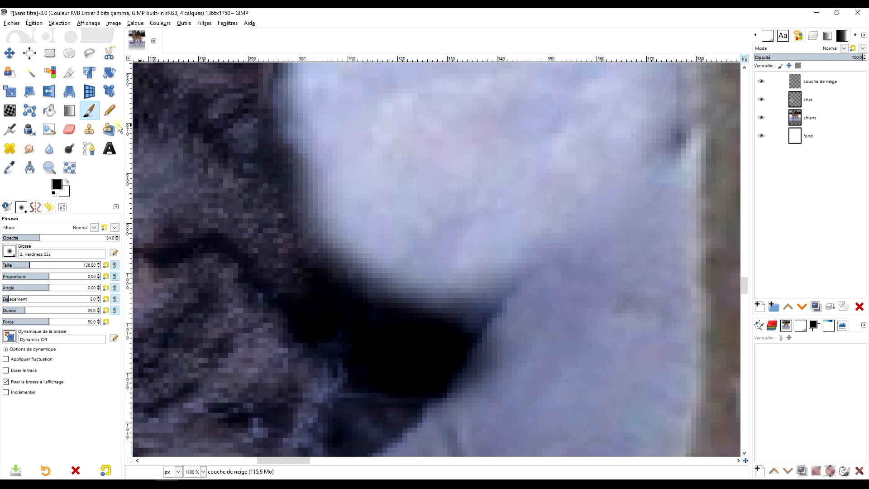
{"action": "left_click", "coordinate": [72, 130]}
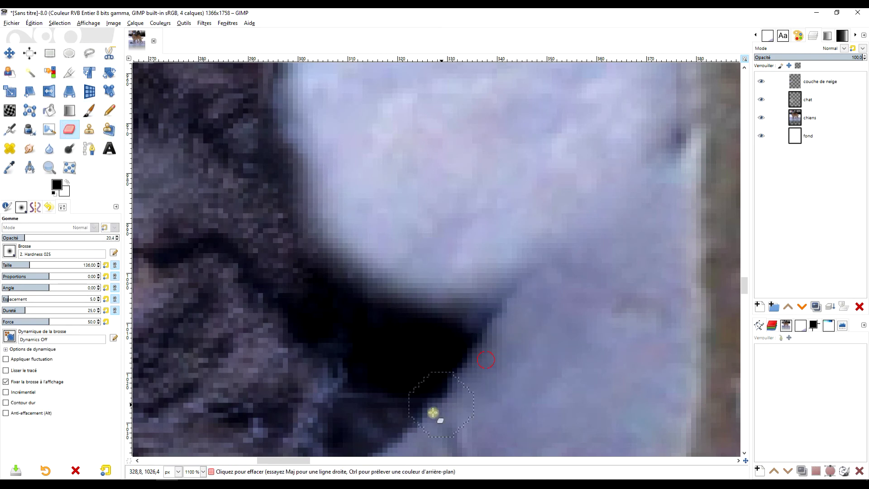
{"action": "scroll", "coordinate": [364, 353], "scroll_direction": "down", "scroll_amount": 4}
{"action": "scroll", "coordinate": [407, 344], "scroll_direction": "down", "scroll_amount": 1}
{"action": "scroll", "coordinate": [396, 331], "scroll_direction": "up", "scroll_amount": 1}
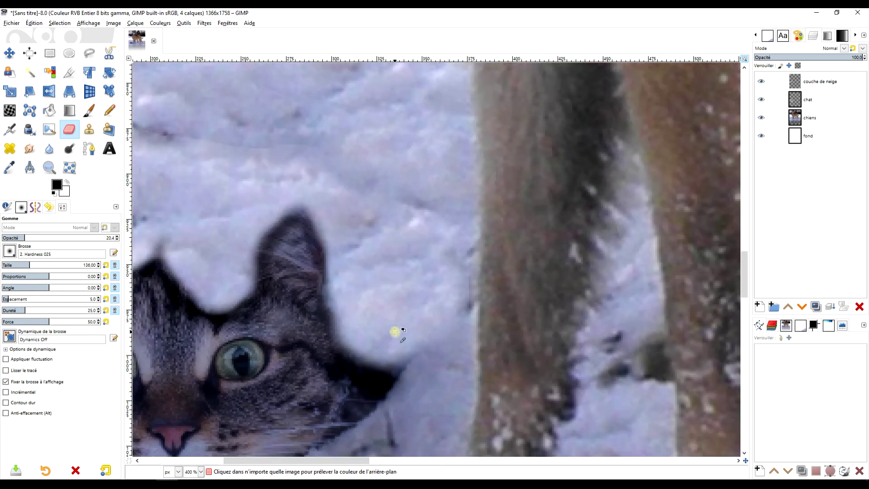
{"action": "scroll", "coordinate": [313, 247], "scroll_direction": "up", "scroll_amount": 1}
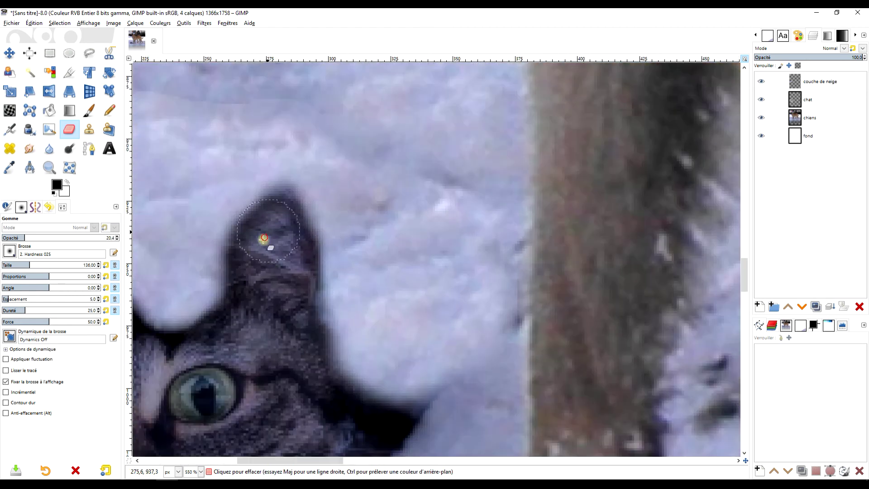
{"action": "scroll", "coordinate": [326, 310], "scroll_direction": "down", "scroll_amount": 2}
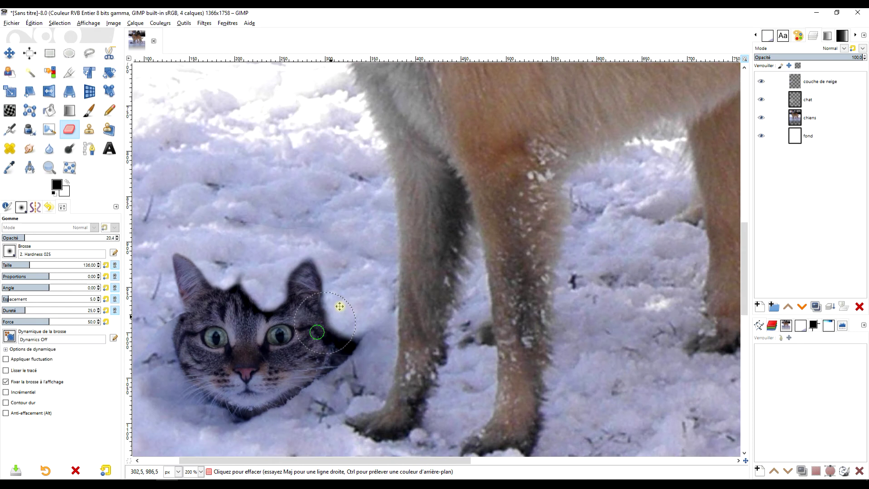
{"action": "scroll", "coordinate": [353, 282], "scroll_direction": "up", "scroll_amount": 1}
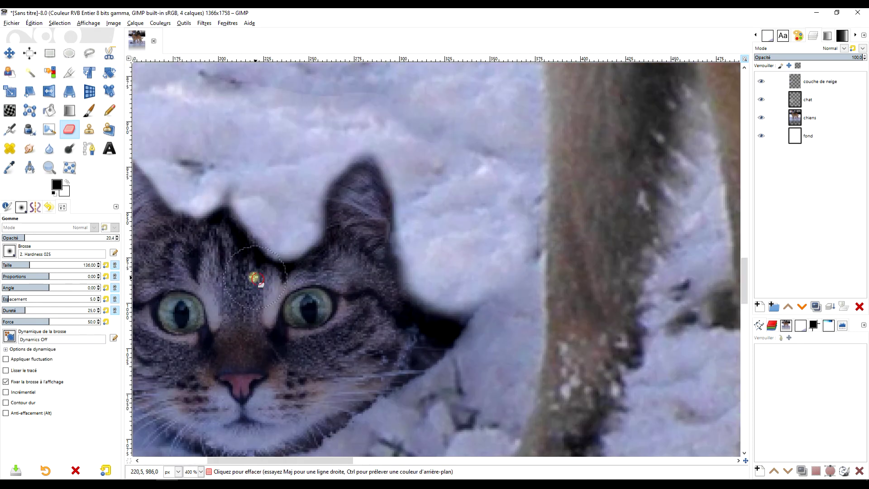
{"action": "scroll", "coordinate": [321, 305], "scroll_direction": "down", "scroll_amount": 1}
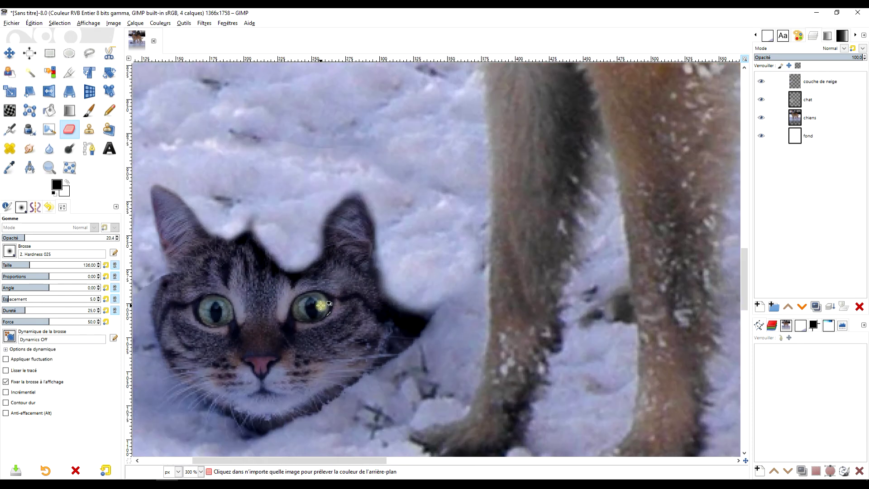
{"action": "scroll", "coordinate": [342, 301], "scroll_direction": "down", "scroll_amount": 1}
{"action": "scroll", "coordinate": [338, 266], "scroll_direction": "up", "scroll_amount": 2}
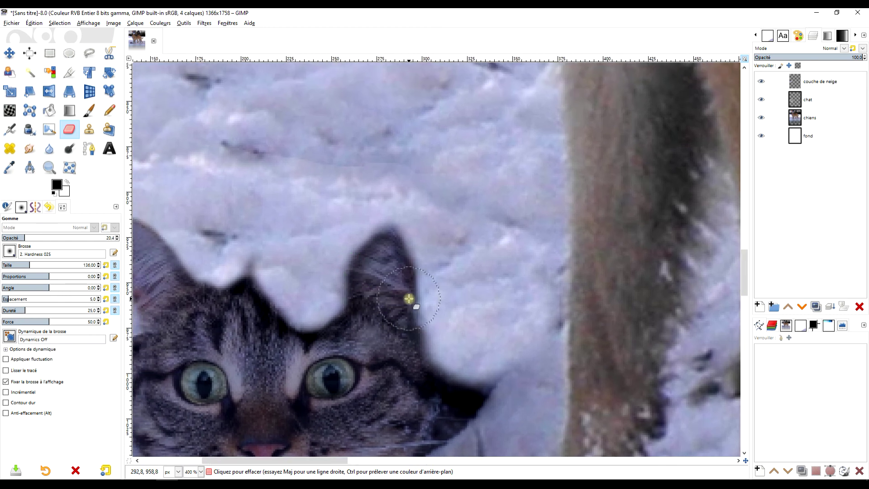
{"action": "scroll", "coordinate": [407, 297], "scroll_direction": "down", "scroll_amount": 2}
{"action": "scroll", "coordinate": [423, 312], "scroll_direction": "down", "scroll_amount": 1}
{"action": "scroll", "coordinate": [434, 344], "scroll_direction": "down", "scroll_amount": 1}
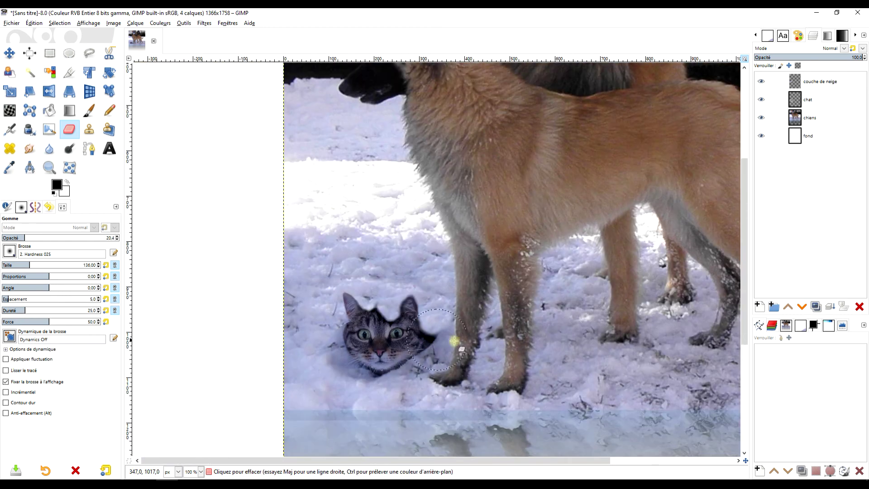
{"action": "scroll", "coordinate": [443, 317], "scroll_direction": "down", "scroll_amount": 2}
Step: Clone clean snow over the dark area beside the cat's cheek
{"action": "key", "text": "space"}
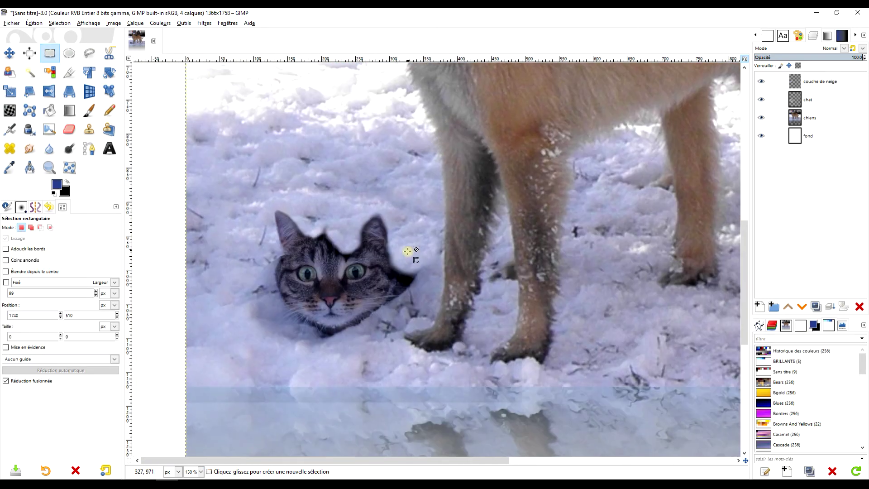
{"action": "scroll", "coordinate": [408, 251], "scroll_direction": "up", "scroll_amount": 1}
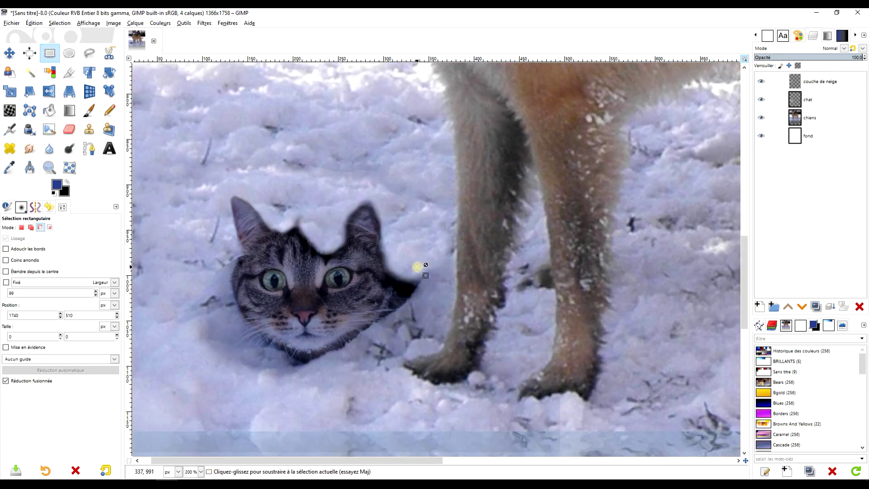
{"action": "scroll", "coordinate": [448, 276], "scroll_direction": "up", "scroll_amount": 1}
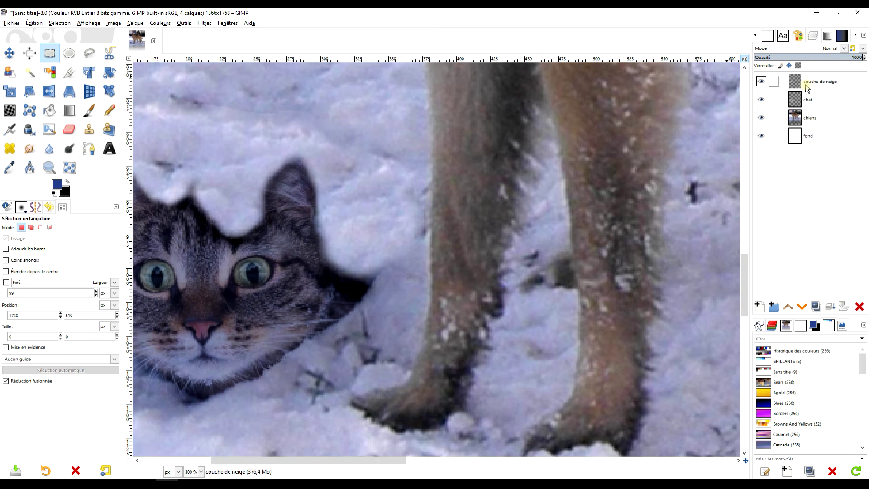
{"action": "key", "text": "space"}
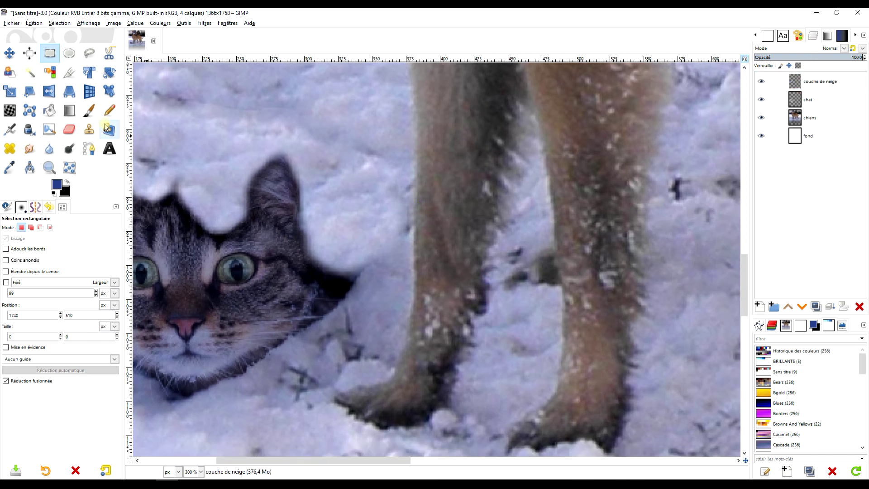
{"action": "left_click", "coordinate": [90, 131]}
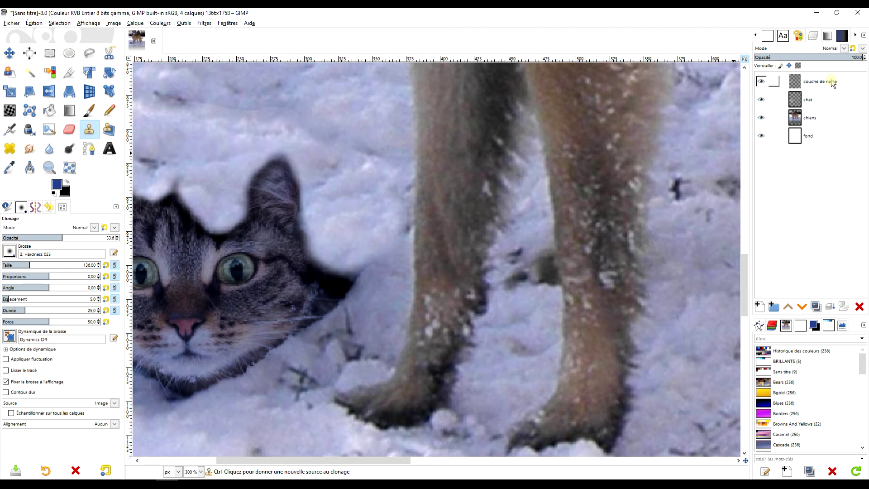
{"action": "key", "text": "ctrl"}
{"action": "left_click", "coordinate": [350, 205], "text": "ctrl"}
{"action": "mouse_move", "coordinate": [378, 263]}
{"action": "left_mouse_down"}
{"action": "mouse_move", "coordinate": [365, 271]}
{"action": "mouse_move", "coordinate": [362, 296]}
{"action": "mouse_move", "coordinate": [361, 277]}
{"action": "mouse_move", "coordinate": [382, 275]}
{"action": "mouse_move", "coordinate": [382, 291]}
{"action": "left_mouse_up"}
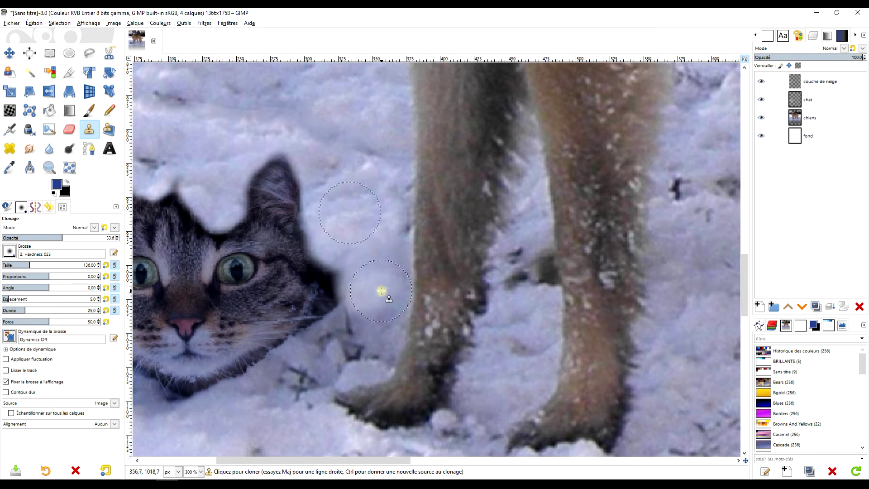
Step: At 27.2 clone opacity, faintly paint snow below the cheek, near the paw and whiskers
{"action": "left_click", "coordinate": [31, 239]}
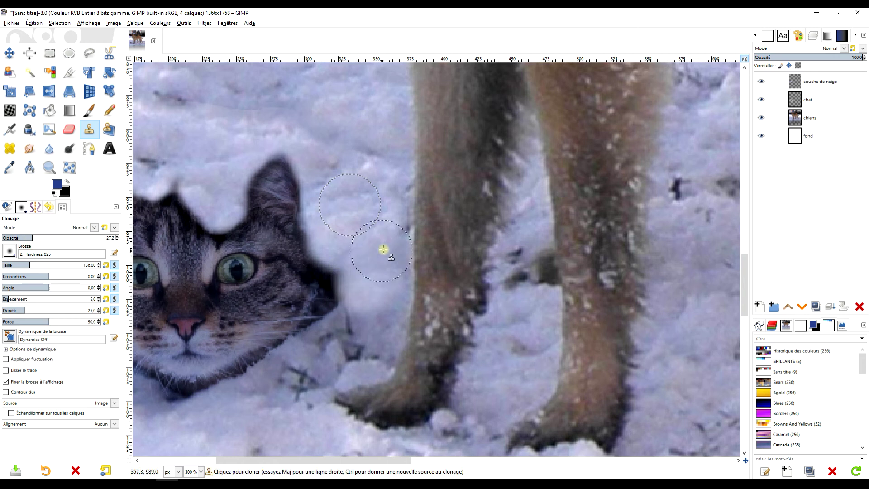
{"action": "mouse_move", "coordinate": [397, 240]}
{"action": "left_mouse_down"}
{"action": "mouse_move", "coordinate": [388, 283]}
{"action": "mouse_move", "coordinate": [349, 331]}
{"action": "mouse_move", "coordinate": [348, 267]}
{"action": "mouse_move", "coordinate": [360, 326]}
{"action": "left_mouse_up"}
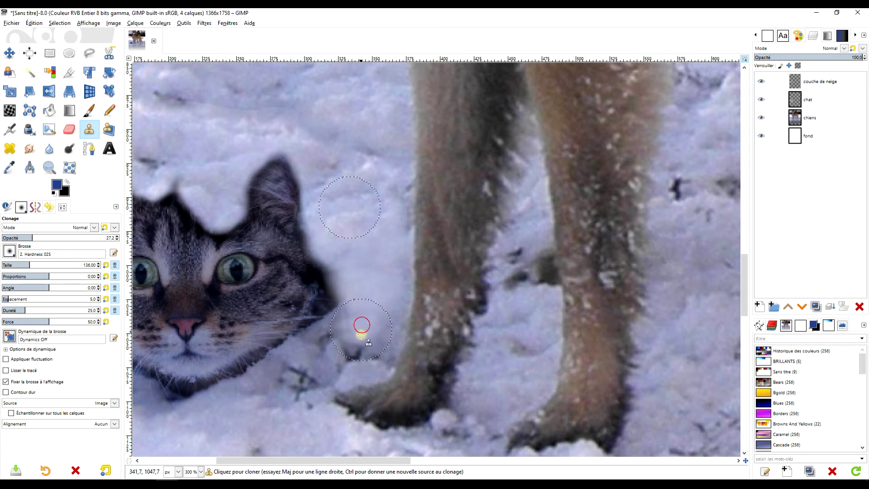
{"action": "left_click", "coordinate": [389, 226]}
{"action": "mouse_move", "coordinate": [358, 357]}
{"action": "left_mouse_down"}
{"action": "mouse_move", "coordinate": [346, 356]}
{"action": "mouse_move", "coordinate": [358, 327]}
{"action": "left_mouse_up"}
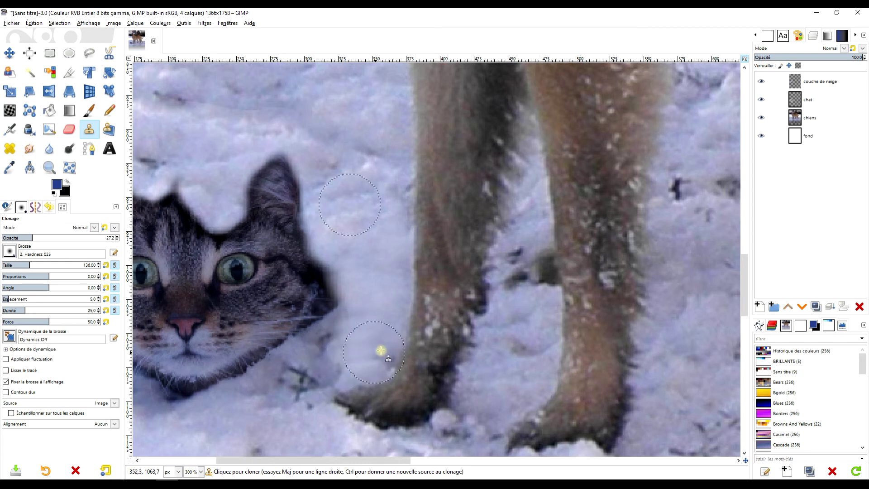
{"action": "scroll", "coordinate": [394, 266], "scroll_direction": "down", "scroll_amount": 4, "text": "ctrl"}
{"action": "scroll", "coordinate": [382, 293], "scroll_direction": "up", "scroll_amount": 1, "text": "ctrl"}
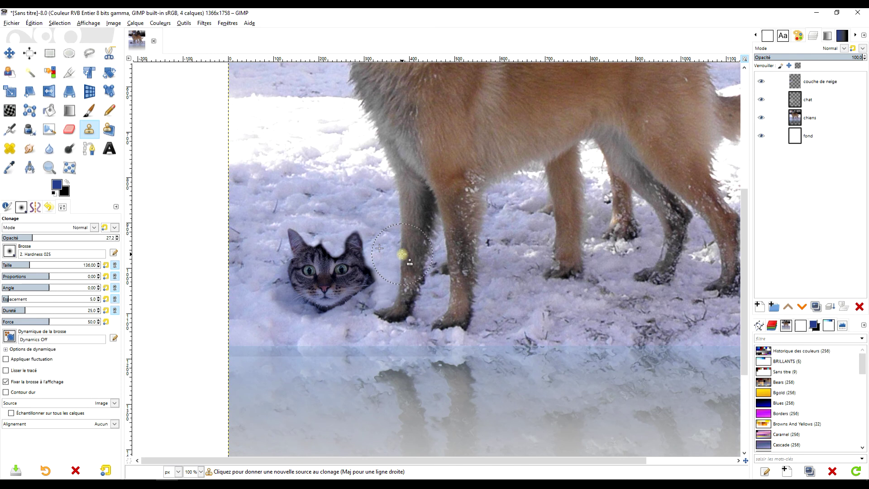
{"action": "scroll", "coordinate": [383, 293], "scroll_direction": "up", "scroll_amount": 5, "text": "ctrl"}
{"action": "left_click_drag", "start_coordinate": [317, 316], "coordinate": [352, 257]}
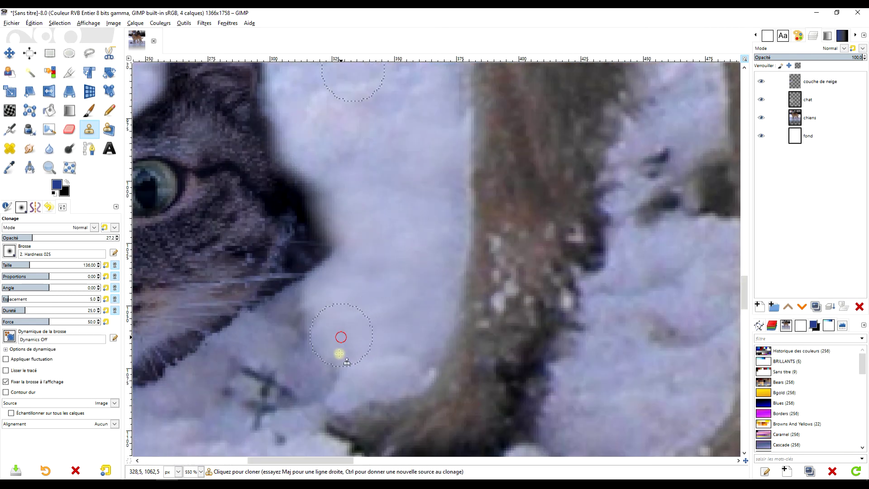
Step: At 15.6 clone opacity, lighten the snow by the whiskers and the dark marks near the paw
{"action": "scroll", "coordinate": [414, 310], "scroll_direction": "down", "scroll_amount": 3, "text": "ctrl"}
{"action": "scroll", "coordinate": [444, 295], "scroll_direction": "down", "scroll_amount": 2, "text": "ctrl"}
{"action": "scroll", "coordinate": [429, 321], "scroll_direction": "up", "scroll_amount": 2, "text": "ctrl"}
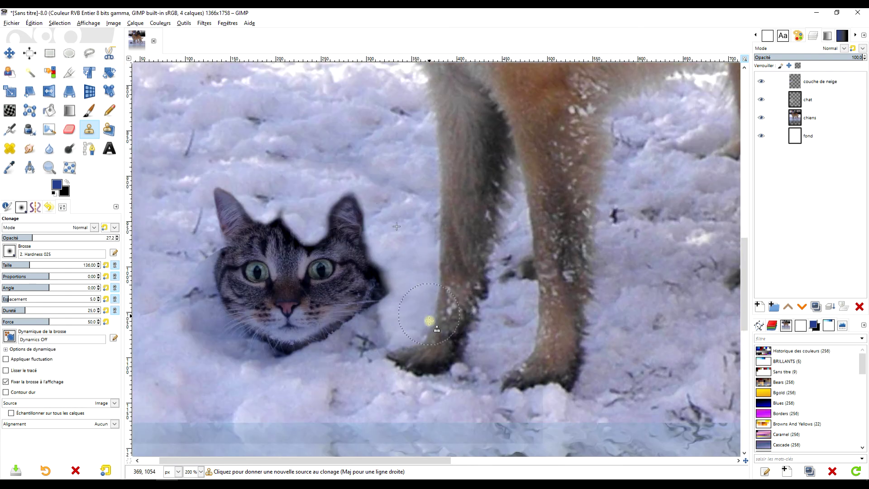
{"action": "scroll", "coordinate": [396, 337], "scroll_direction": "up", "scroll_amount": 2, "text": "ctrl"}
{"action": "left_click", "coordinate": [19, 238]}
{"action": "left_click_drag", "start_coordinate": [365, 296], "coordinate": [352, 306]}
{"action": "mouse_move", "coordinate": [367, 357]}
{"action": "left_mouse_down"}
{"action": "mouse_move", "coordinate": [369, 318]}
{"action": "mouse_move", "coordinate": [353, 363]}
{"action": "left_mouse_up"}
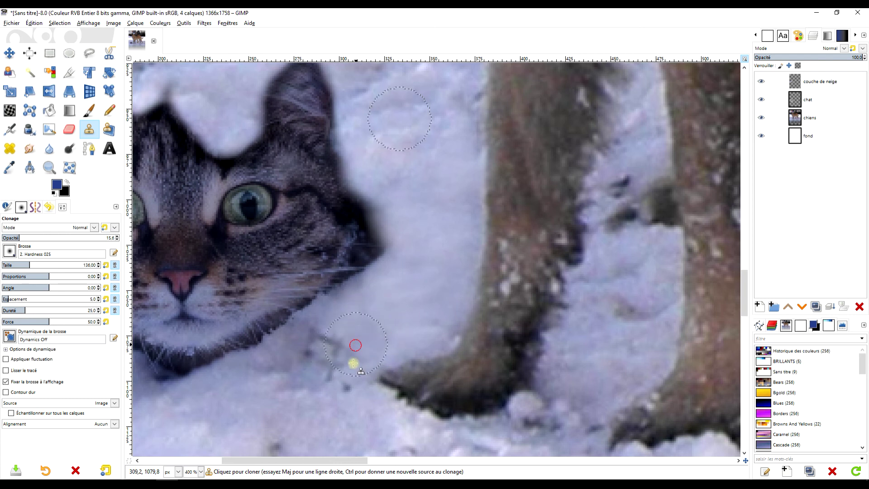
{"action": "scroll", "coordinate": [420, 334], "scroll_direction": "down", "scroll_amount": 1}
{"action": "scroll", "coordinate": [436, 310], "scroll_direction": "down", "scroll_amount": 2}
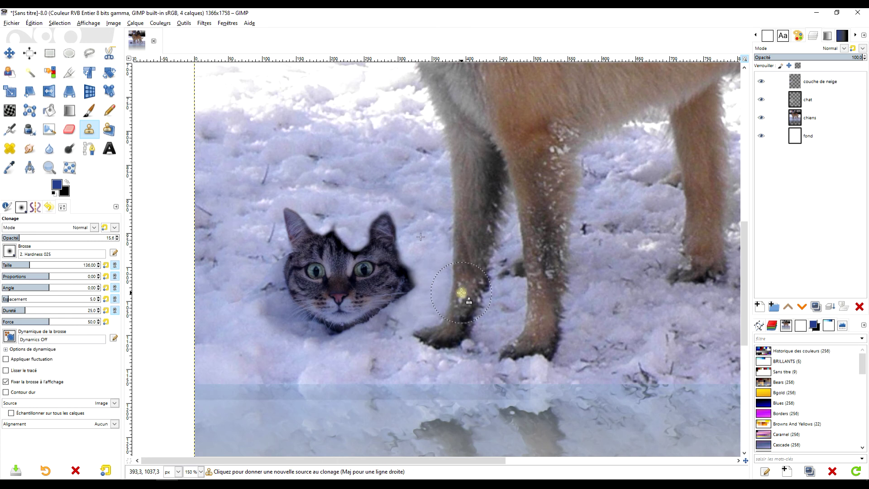
{"action": "scroll", "coordinate": [470, 285], "scroll_direction": "down", "scroll_amount": 1}
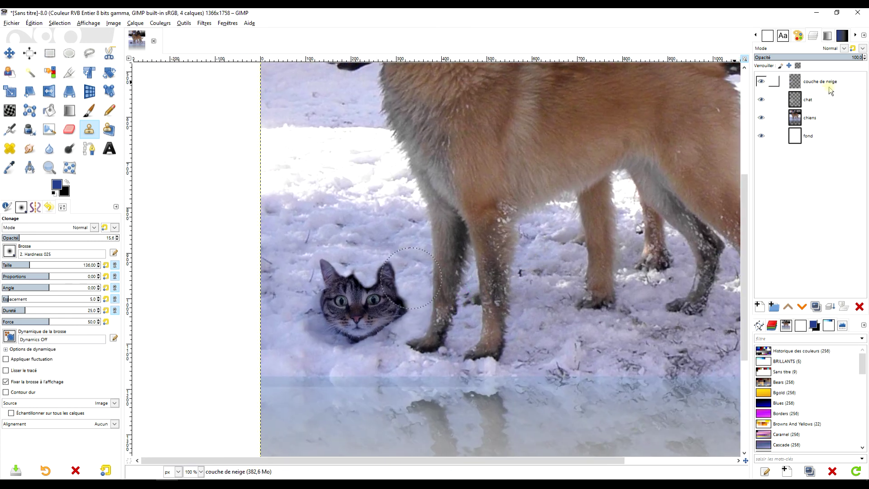
Step: Reset colours to black and white and select a 1202×162 rectangle across the lower faded area, with the couche de neige layer active
{"action": "left_click", "coordinate": [830, 90]}
{"action": "left_click", "coordinate": [50, 54]}
{"action": "scroll", "coordinate": [369, 175], "scroll_direction": "down", "scroll_amount": 3}
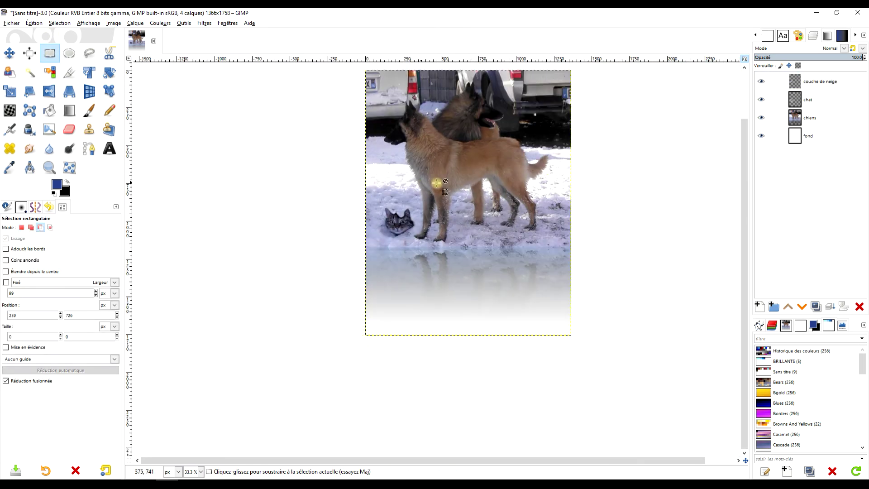
{"action": "scroll", "coordinate": [446, 210], "scroll_direction": "up", "scroll_amount": 2}
{"action": "scroll", "coordinate": [446, 210], "scroll_direction": "down", "scroll_amount": 1}
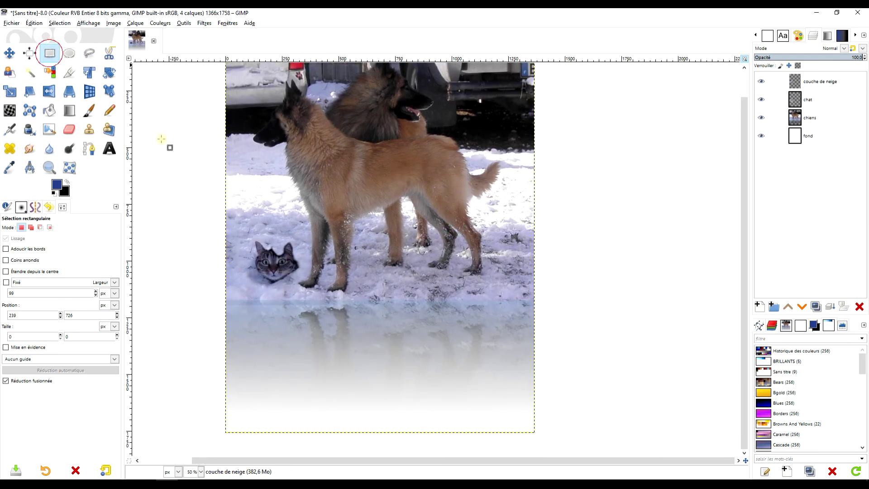
{"action": "left_click", "coordinate": [53, 194]}
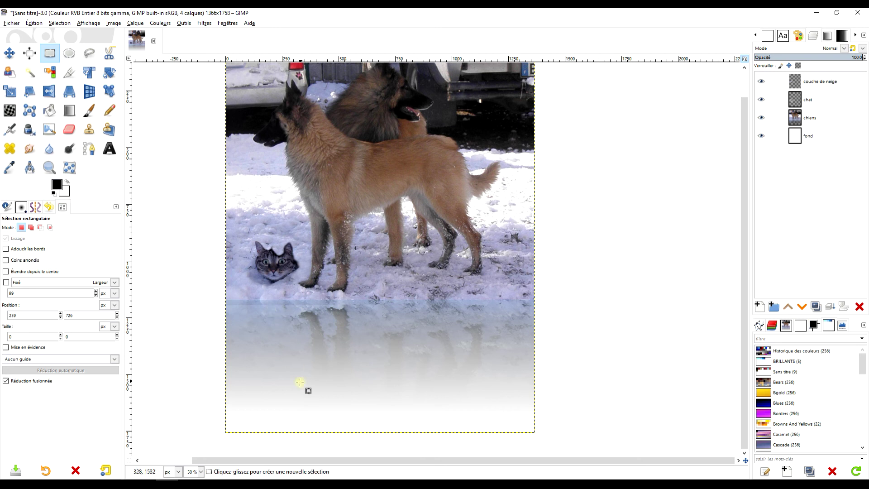
{"action": "left_click_drag", "start_coordinate": [252, 337], "coordinate": [528, 374]}
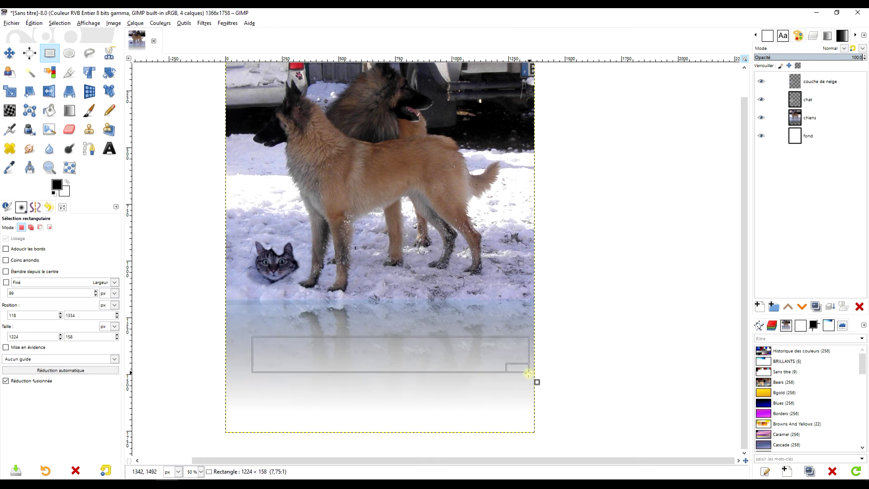
{"action": "left_click_drag", "start_coordinate": [525, 374], "coordinate": [524, 373]}
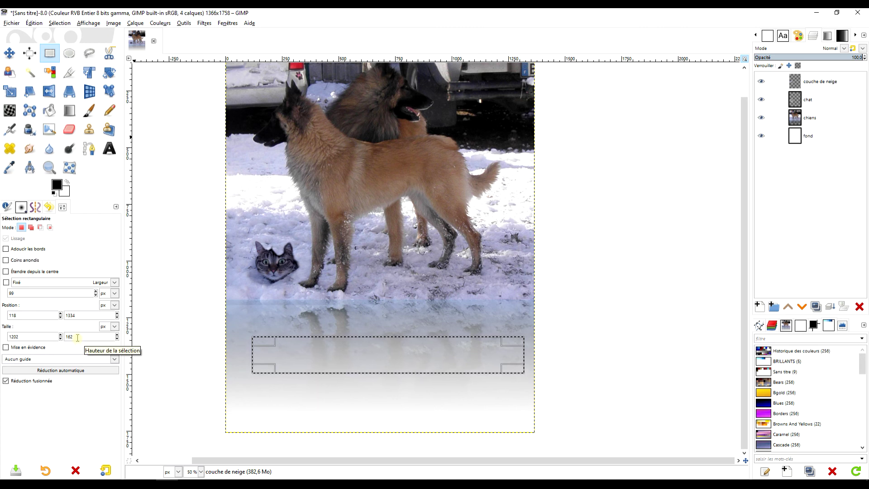
{"action": "scroll", "coordinate": [316, 357], "scroll_direction": "up", "scroll_amount": 1, "text": "ctrl"}
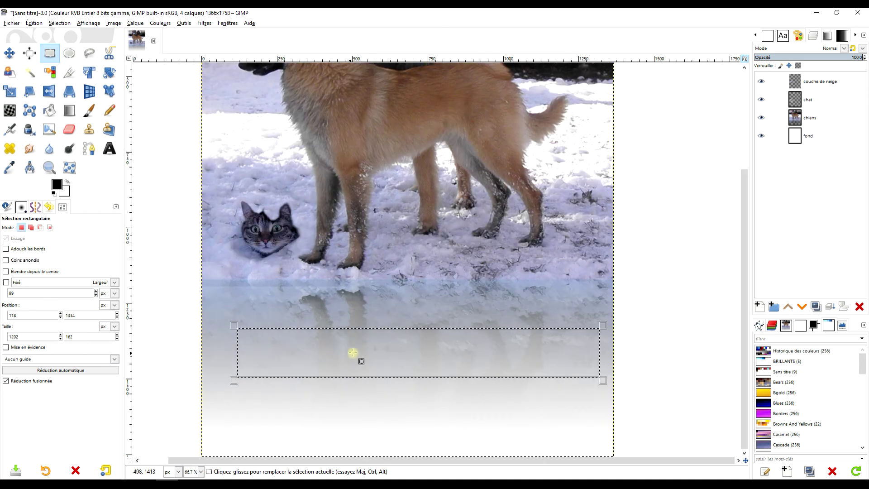
{"action": "left_click", "coordinate": [820, 82]}
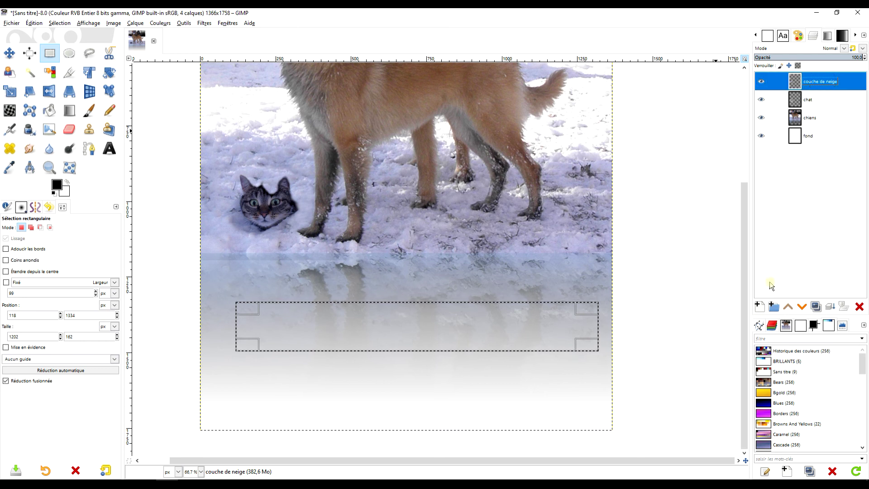
Step: Add a new layer named 'titre' and trim the selection to about 995 px wide
{"action": "left_click", "coordinate": [758, 308]}
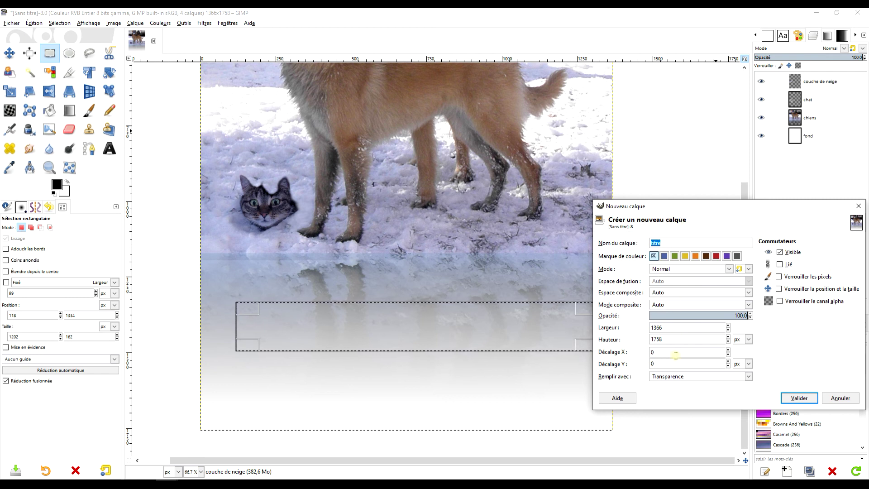
{"action": "left_click", "coordinate": [797, 399]}
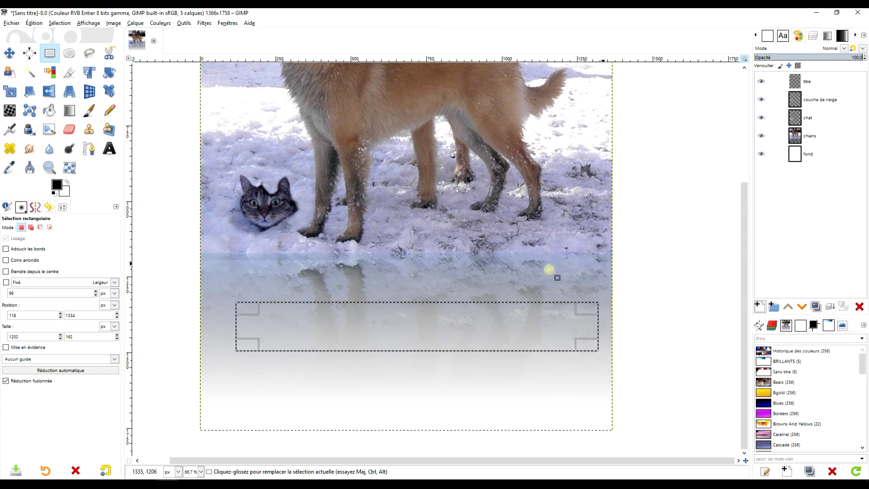
{"action": "scroll", "coordinate": [448, 227], "scroll_direction": "down", "scroll_amount": 1}
{"action": "scroll", "coordinate": [452, 239], "scroll_direction": "up", "scroll_amount": 1}
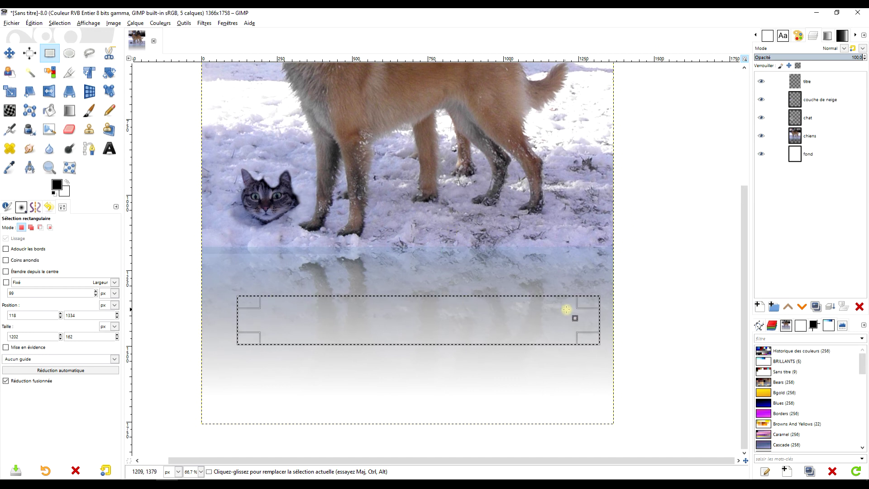
{"action": "left_click_drag", "start_coordinate": [581, 314], "coordinate": [551, 318]}
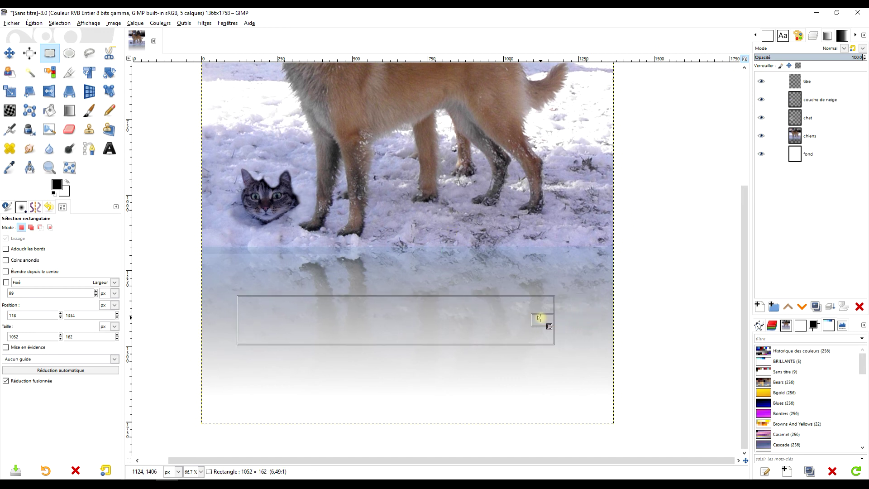
{"action": "left_click_drag", "start_coordinate": [243, 317], "coordinate": [256, 318]}
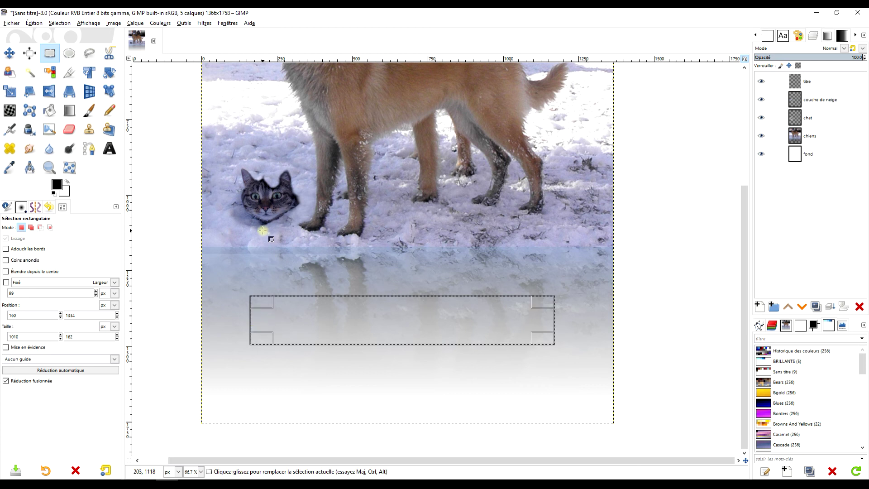
{"action": "mouse_move", "coordinate": [545, 316]}
{"action": "left_mouse_down"}
{"action": "mouse_move", "coordinate": [551, 318]}
{"action": "mouse_move", "coordinate": [541, 318]}
{"action": "left_mouse_up"}
Step: Fill the banner selection with blue 1692ce
{"action": "left_click", "coordinate": [57, 186]}
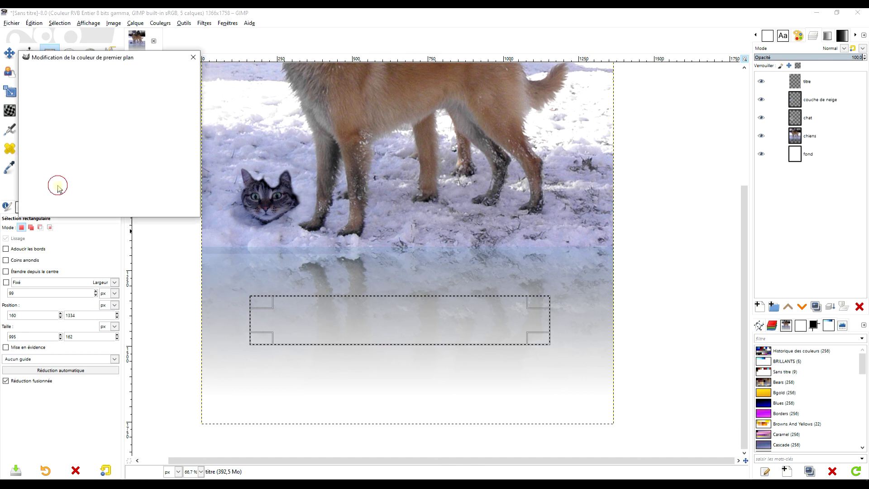
{"action": "left_click", "coordinate": [141, 175]}
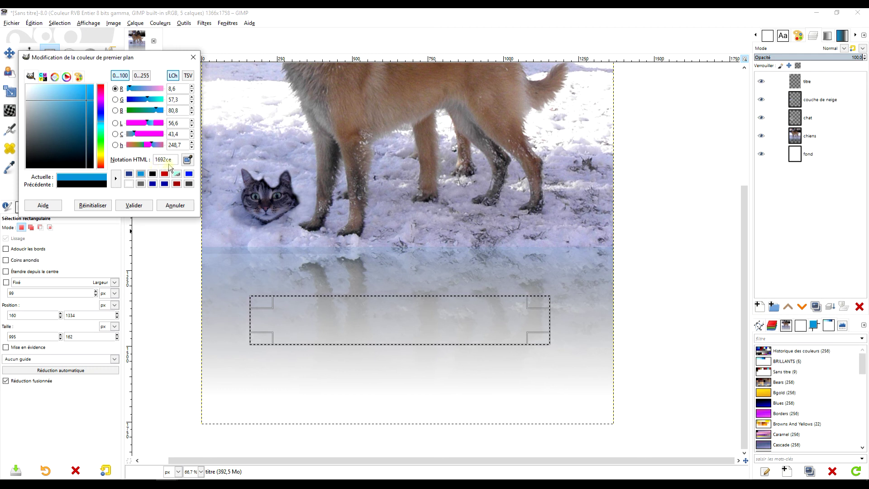
{"action": "left_click", "coordinate": [134, 206]}
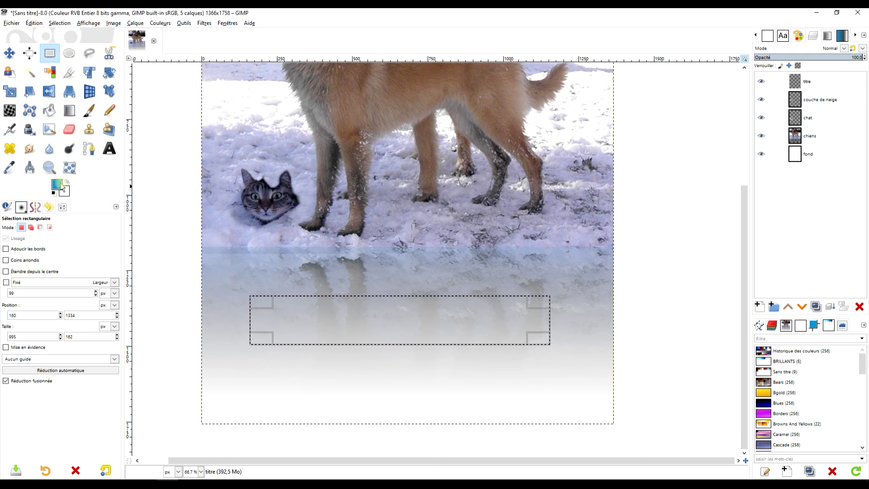
{"action": "left_click_drag", "start_coordinate": [56, 185], "coordinate": [416, 340]}
{"action": "left_click_drag", "start_coordinate": [354, 306], "coordinate": [393, 262]}
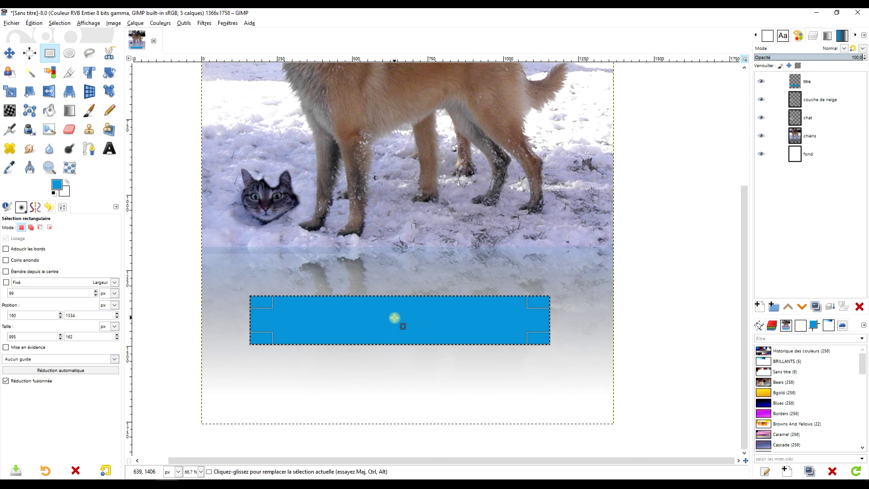
Step: Move the selection below the light-blue bar, fill it with dark blue 31458c, and deselect
{"action": "left_click_drag", "start_coordinate": [394, 318], "coordinate": [393, 379]}
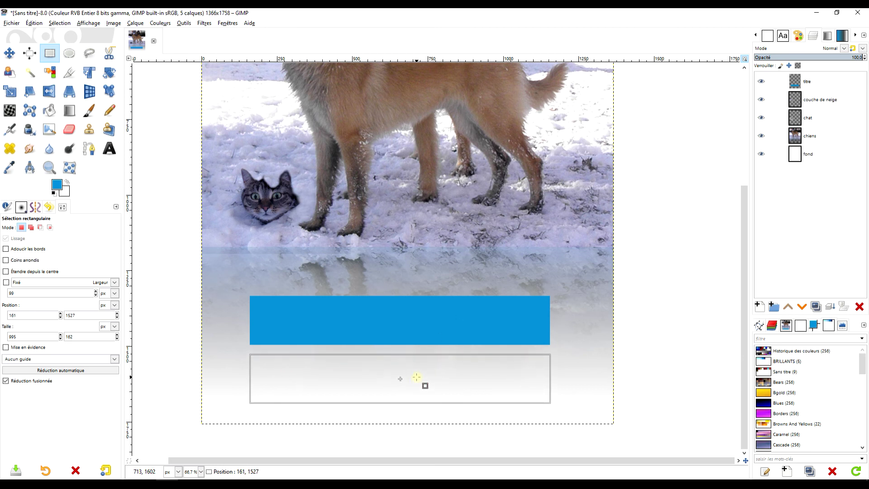
{"action": "left_click_drag", "start_coordinate": [416, 377], "coordinate": [416, 377]}
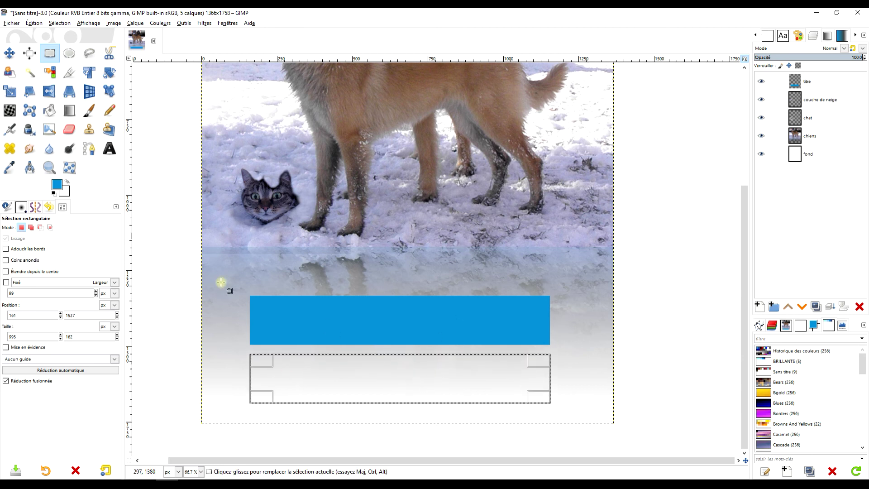
{"action": "left_click", "coordinate": [67, 183]}
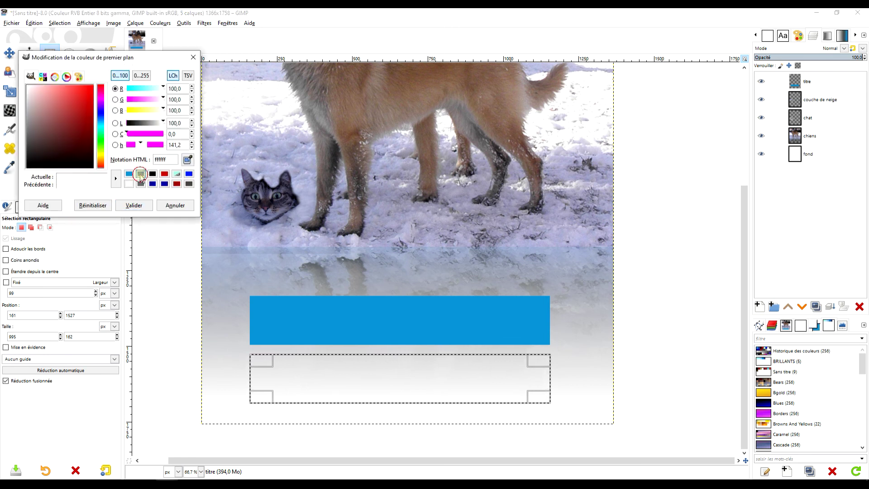
{"action": "left_click", "coordinate": [141, 174]}
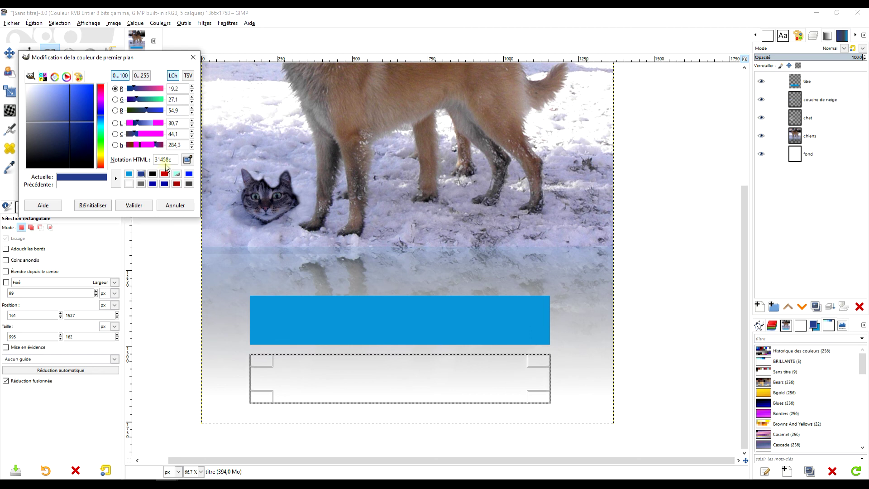
{"action": "left_click", "coordinate": [134, 206]}
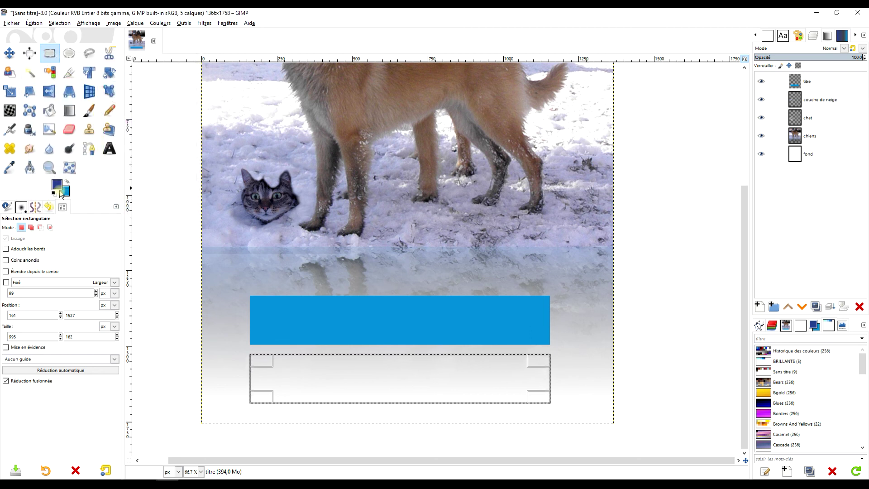
{"action": "left_click_drag", "start_coordinate": [59, 188], "coordinate": [384, 388]}
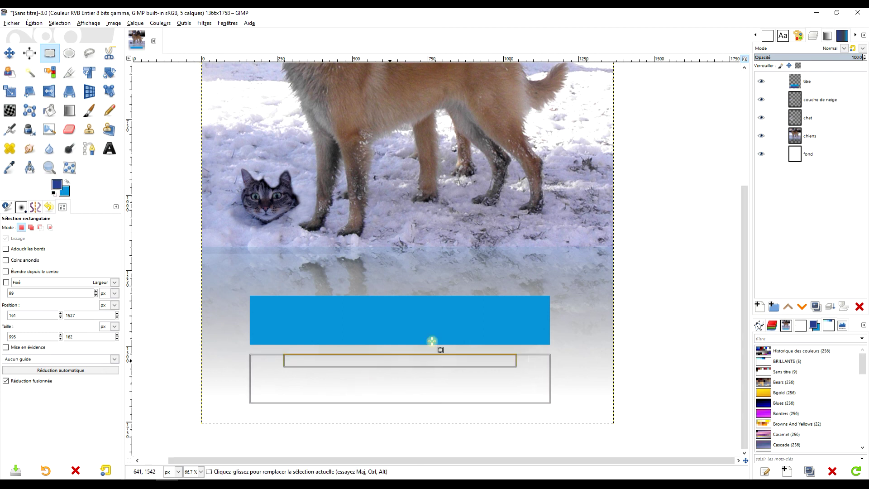
{"action": "left_click", "coordinate": [267, 273]}
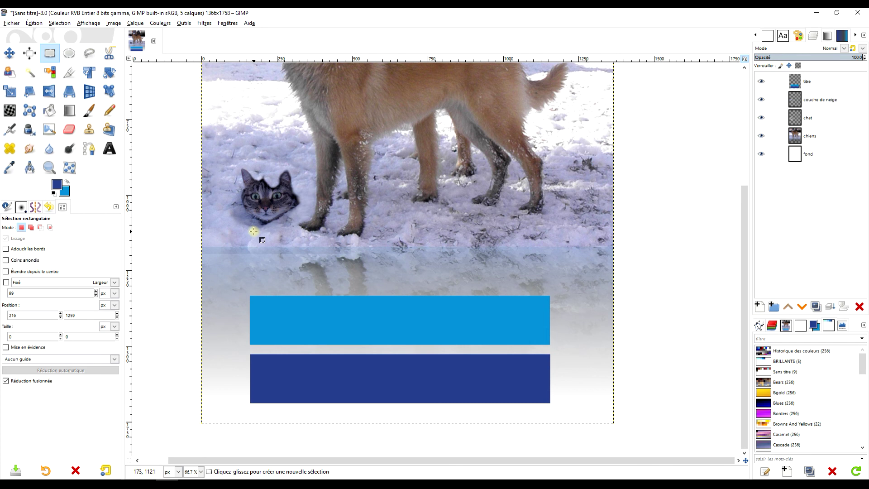
Step: Outline a rectangular stem above the light-blue bar's left end
{"action": "mouse_move", "coordinate": [252, 229]}
{"action": "left_mouse_down"}
{"action": "mouse_move", "coordinate": [291, 337]}
{"action": "mouse_move", "coordinate": [232, 243]}
{"action": "left_mouse_up"}
{"action": "scroll", "coordinate": [291, 337], "scroll_direction": "up", "scroll_amount": 2}
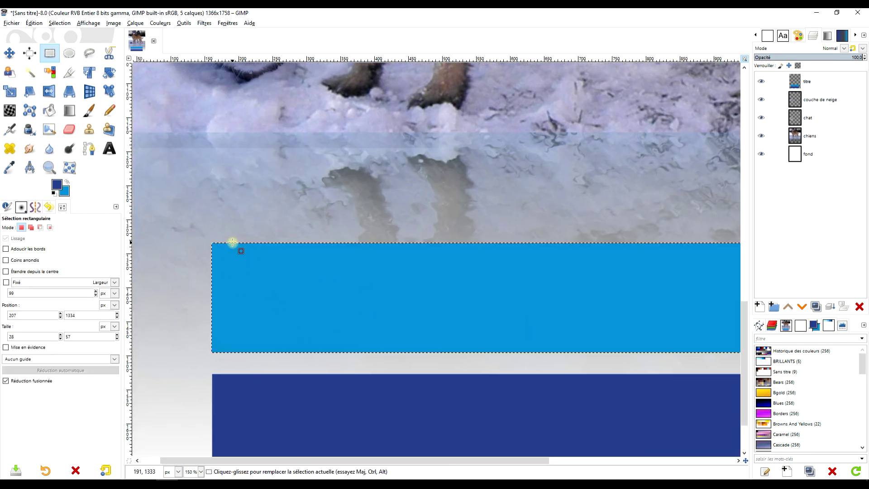
{"action": "scroll", "coordinate": [252, 248], "scroll_direction": "up", "scroll_amount": 4}
{"action": "scroll", "coordinate": [269, 306], "scroll_direction": "down", "scroll_amount": 5}
{"action": "scroll", "coordinate": [239, 291], "scroll_direction": "up", "scroll_amount": 4}
{"action": "left_click_drag", "start_coordinate": [219, 277], "coordinate": [512, 347]}
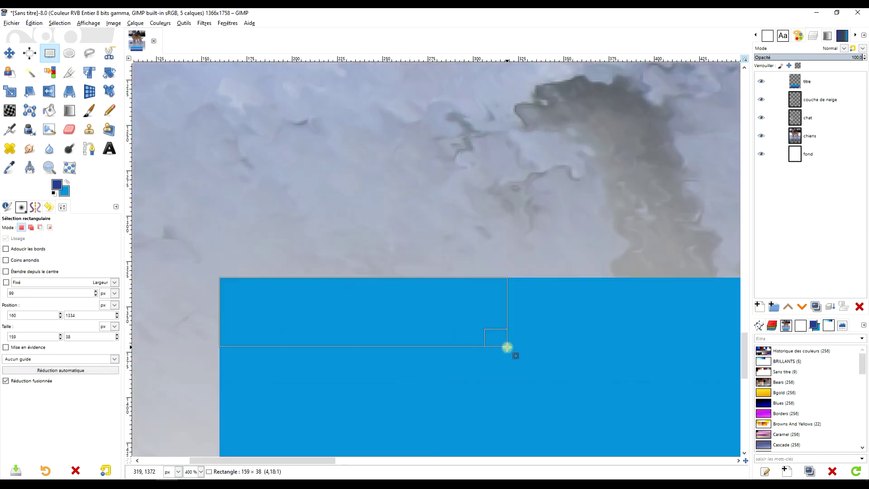
{"action": "scroll", "coordinate": [277, 333], "scroll_direction": "down", "scroll_amount": 3}
{"action": "scroll", "coordinate": [364, 258], "scroll_direction": "down", "scroll_amount": 2}
{"action": "scroll", "coordinate": [259, 247], "scroll_direction": "up", "scroll_amount": 2}
Step: Draw a triangular arrowhead with Free Select and fill it with light blue
{"action": "key", "text": "f"}
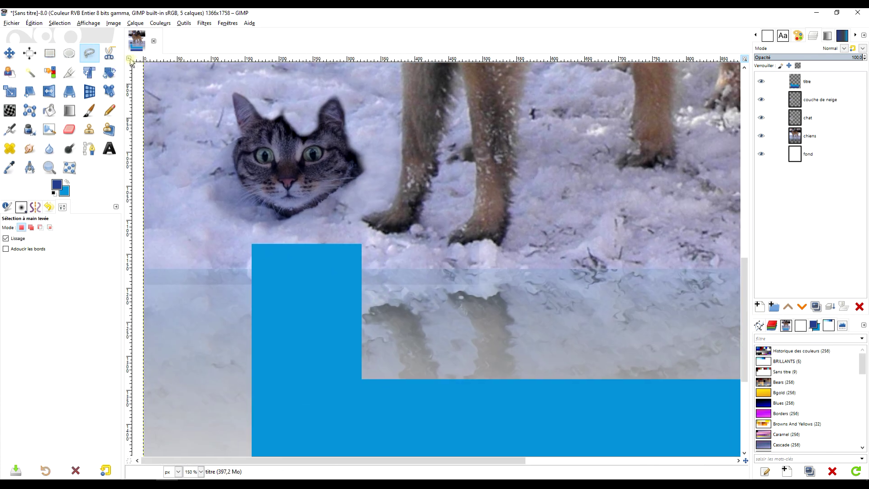
{"action": "left_click", "coordinate": [208, 350]}
{"action": "left_click", "coordinate": [414, 352]}
{"action": "left_click", "coordinate": [301, 225]}
{"action": "left_click", "coordinate": [208, 350]}
{"action": "key", "text": "Return"}
{"action": "key", "text": "ctrl+period"}
{"action": "key", "text": "r"}
Step: Touch up the arrow's edges with the eraser and smudge tools
{"action": "scroll", "coordinate": [431, 310], "scroll_direction": "down", "scroll_amount": 3}
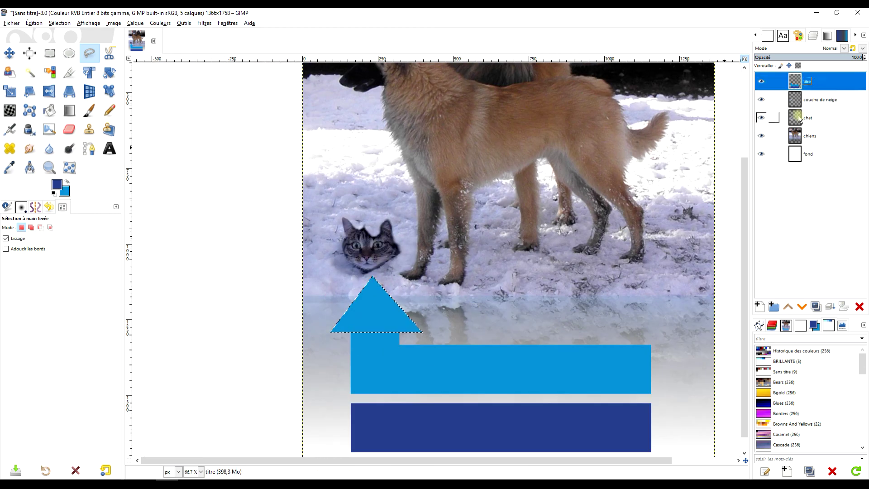
{"action": "scroll", "coordinate": [534, 339], "scroll_direction": "up", "scroll_amount": 2}
{"action": "left_click", "coordinate": [451, 336]}
{"action": "scroll", "coordinate": [534, 339], "scroll_direction": "up", "scroll_amount": 2}
{"action": "scroll", "coordinate": [446, 349], "scroll_direction": "down", "scroll_amount": 1}
{"action": "key", "text": "shift+e"}
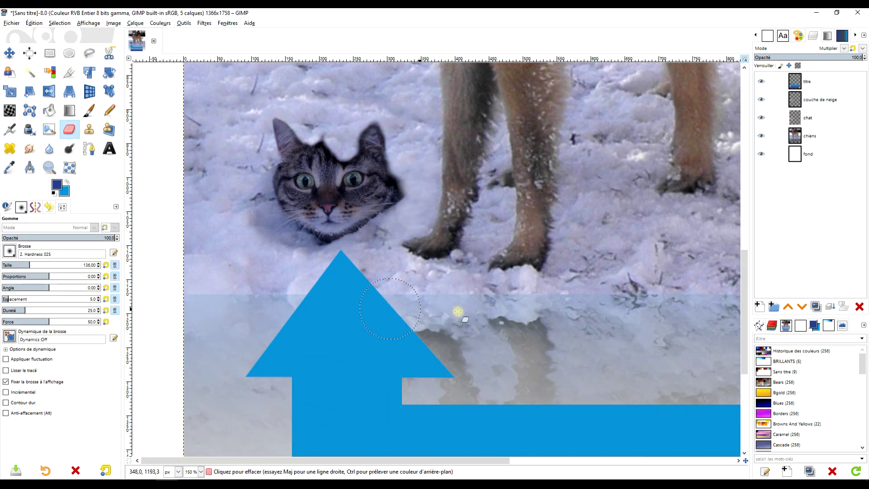
{"action": "scroll", "coordinate": [505, 284], "scroll_direction": "up", "scroll_amount": 1}
{"action": "scroll", "coordinate": [506, 284], "scroll_direction": "right", "scroll_amount": 3}
{"action": "key", "text": "s"}
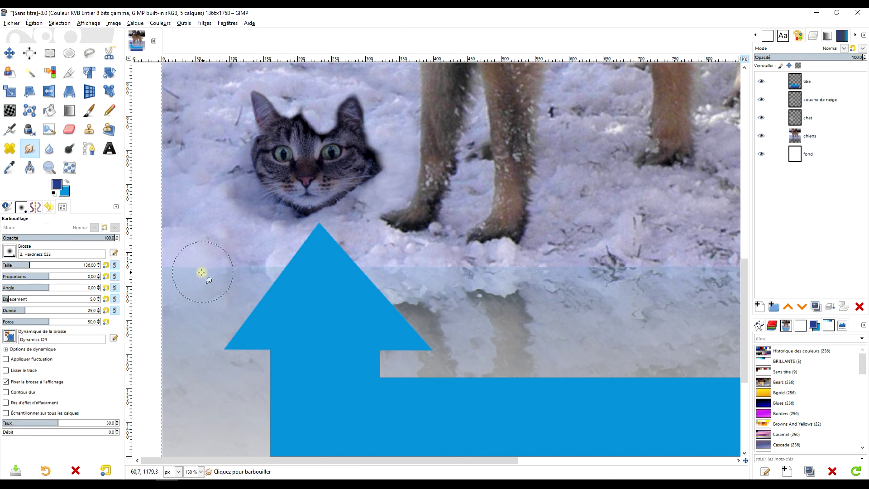
{"action": "scroll", "coordinate": [388, 271], "scroll_direction": "right", "scroll_amount": 7}
{"action": "scroll", "coordinate": [634, 285], "scroll_direction": "right", "scroll_amount": 4}
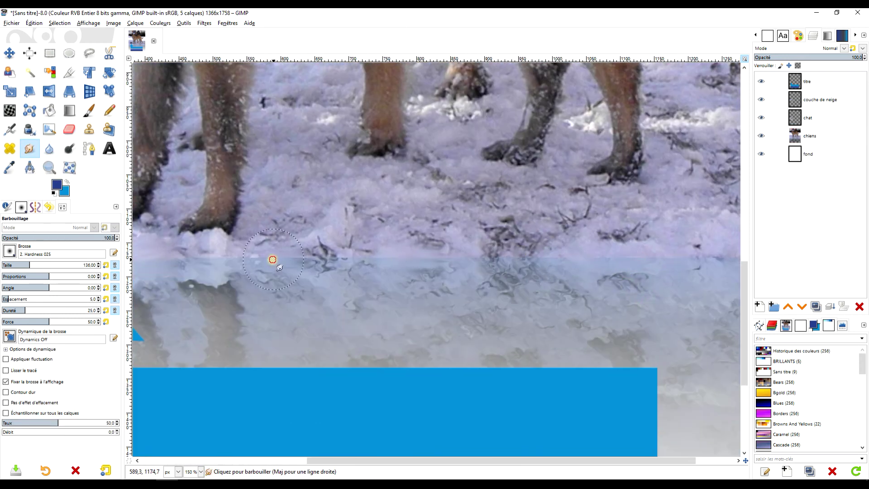
{"action": "scroll", "coordinate": [579, 243], "scroll_direction": "right", "scroll_amount": 5}
{"action": "scroll", "coordinate": [471, 254], "scroll_direction": "down", "scroll_amount": 1}
{"action": "scroll", "coordinate": [380, 278], "scroll_direction": "down", "scroll_amount": 1}
{"action": "scroll", "coordinate": [414, 287], "scroll_direction": "down", "scroll_amount": 1}
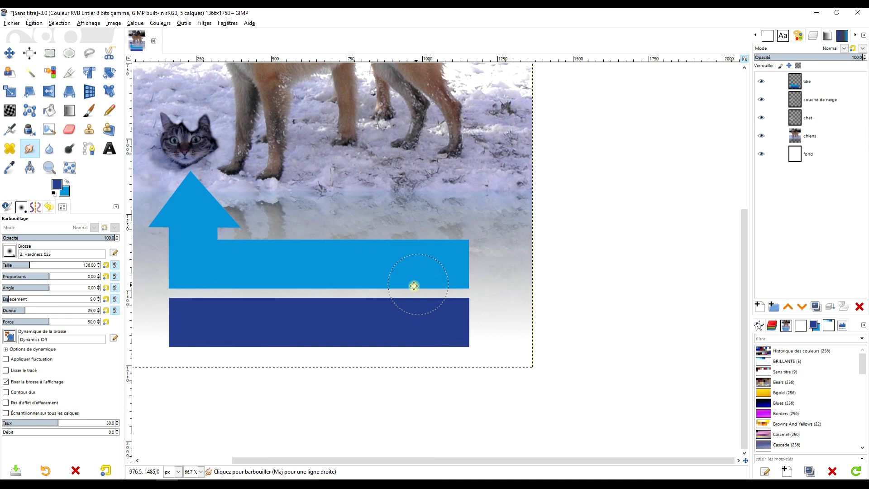
{"action": "scroll", "coordinate": [414, 287], "scroll_direction": "down", "scroll_amount": 1}
{"action": "left_click", "coordinate": [50, 52]}
{"action": "scroll", "coordinate": [398, 281], "scroll_direction": "up", "scroll_amount": 3}
Step: Select a tall strip up the poster's right edge and fill it dark blue
{"action": "left_click_drag", "start_coordinate": [394, 195], "coordinate": [510, 271]}
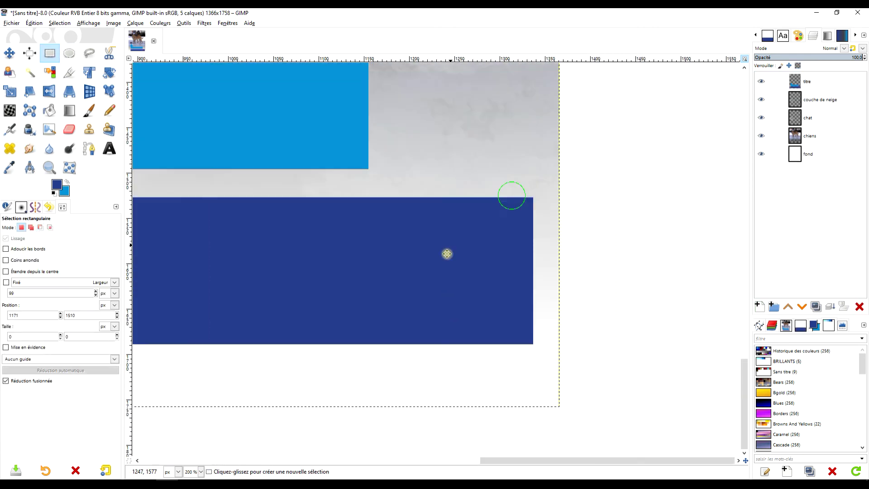
{"action": "left_click", "coordinate": [60, 370]}
{"action": "scroll", "coordinate": [405, 268], "scroll_direction": "down", "scroll_amount": 2}
{"action": "left_click_drag", "start_coordinate": [450, 277], "coordinate": [433, 158]}
{"action": "scroll", "coordinate": [438, 130], "scroll_direction": "down", "scroll_amount": 3}
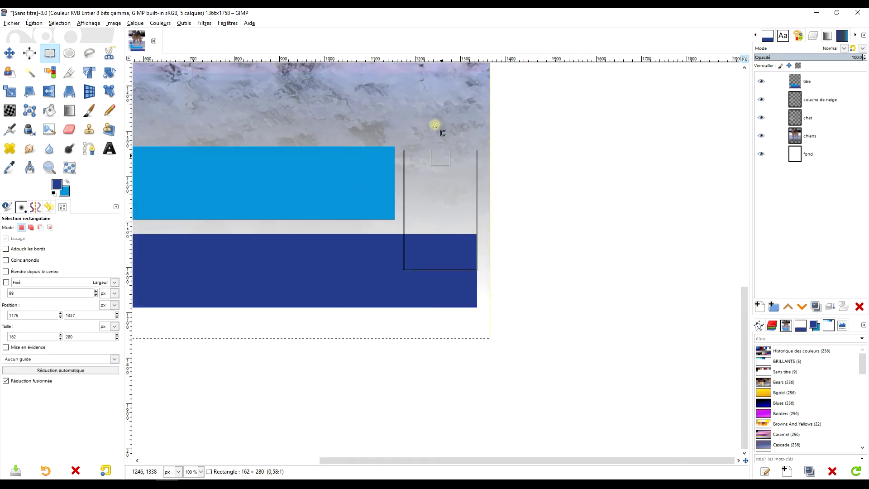
{"action": "scroll", "coordinate": [432, 158], "scroll_direction": "up", "scroll_amount": 2}
{"action": "scroll", "coordinate": [407, 226], "scroll_direction": "down", "scroll_amount": 2}
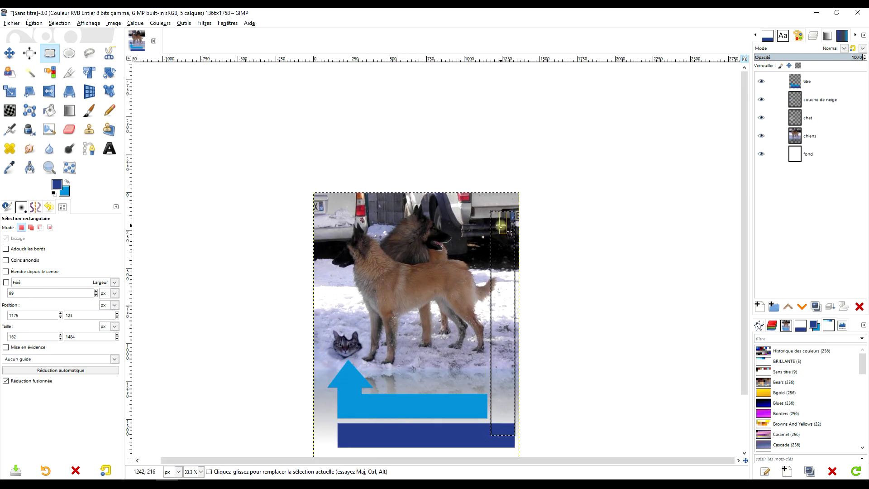
{"action": "scroll", "coordinate": [453, 272], "scroll_direction": "up", "scroll_amount": 1}
{"action": "left_click_drag", "start_coordinate": [56, 184], "coordinate": [407, 149]}
Step: Fill a dark-blue top crossbar and outline a left-pointing arrowhead near the top
{"action": "scroll", "coordinate": [407, 149], "scroll_direction": "up", "scroll_amount": 2}
{"action": "left_click_drag", "start_coordinate": [258, 122], "coordinate": [409, 232]}
{"action": "key", "text": "ctrl+comma"}
{"action": "key", "text": "f"}
{"action": "left_click", "coordinate": [309, 88]}
{"action": "left_click", "coordinate": [307, 268]}
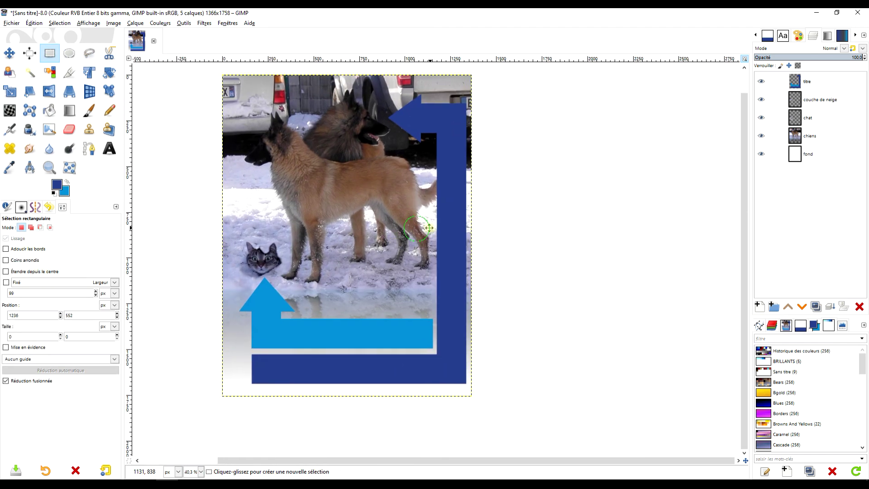
Step: Type 'Attrapez-moi ...' in white on the light-blue banner
{"action": "type", "text": "Attrapez-moi ..."}
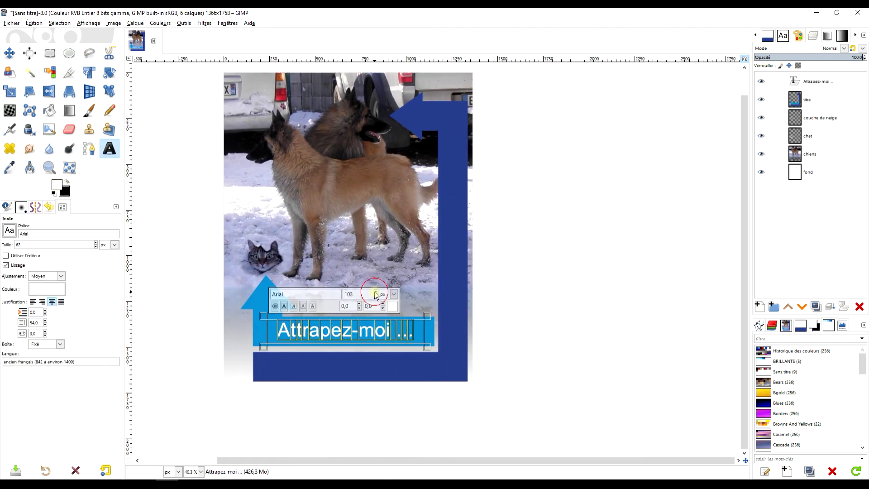
{"action": "scroll", "coordinate": [530, 281], "scroll_direction": "up", "scroll_amount": 2}
{"action": "scroll", "coordinate": [529, 281], "scroll_direction": "down", "scroll_amount": 1}
Step: Duplicate the 'Attrapez-moi ...' text layer and move the copy down onto the dark-blue bar
{"action": "key", "text": "m"}
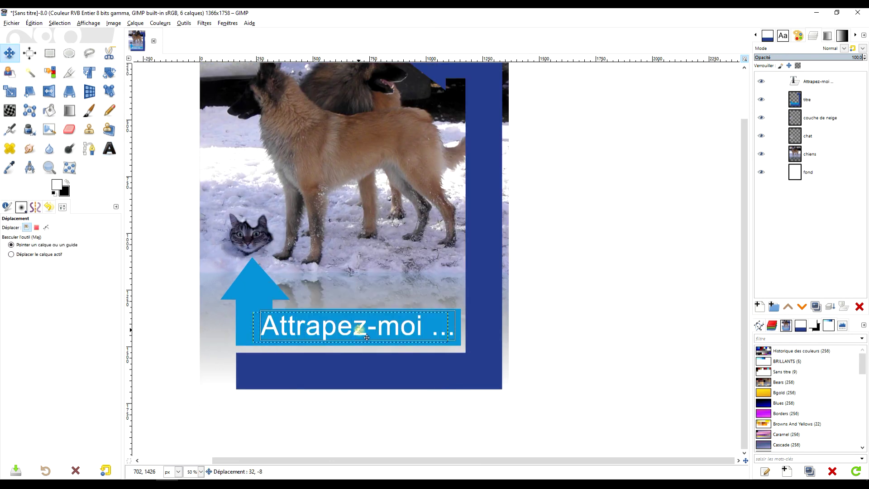
{"action": "left_click", "coordinate": [815, 306]}
{"action": "left_click_drag", "start_coordinate": [320, 330], "coordinate": [320, 373]}
Step: Change the copied text to '...si vous pouvez.'
{"action": "key", "text": "t"}
{"action": "left_click", "coordinate": [357, 371]}
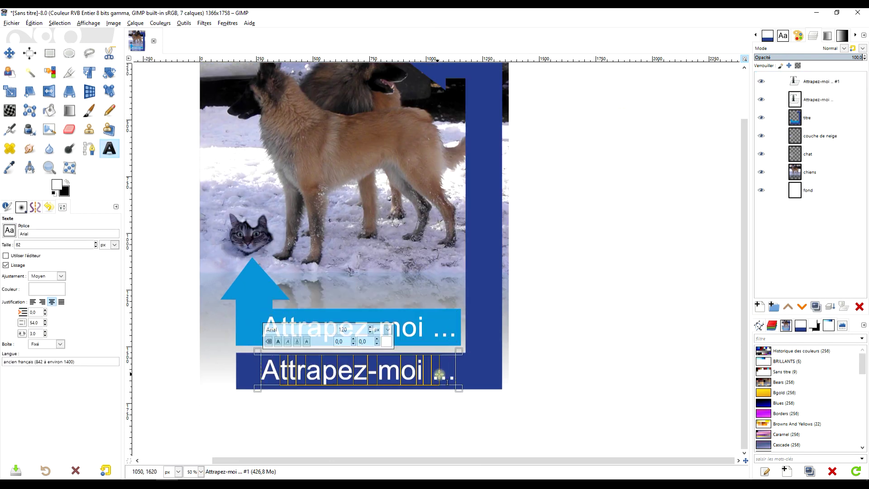
{"action": "key", "text": "ctrl+a"}
{"action": "type", "text": "A....si vous"}
{"action": "key", "text": "Home"}
{"action": "key", "text": "Delete"}
{"action": "key", "text": "End"}
{"action": "type", "text": "pouvez."}
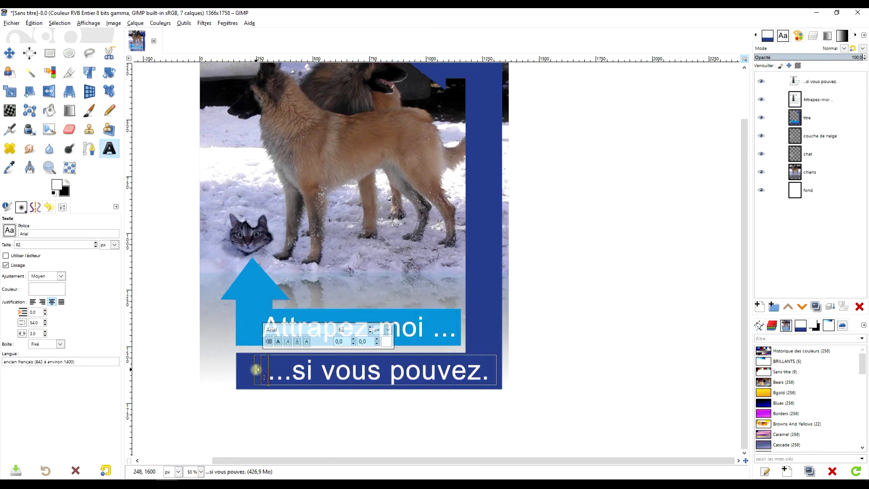
{"action": "type", "text": "m"}
Step: Fit the whole poster in view, then zoom in on it
{"action": "key", "text": "minus"}
{"action": "key", "text": "z"}
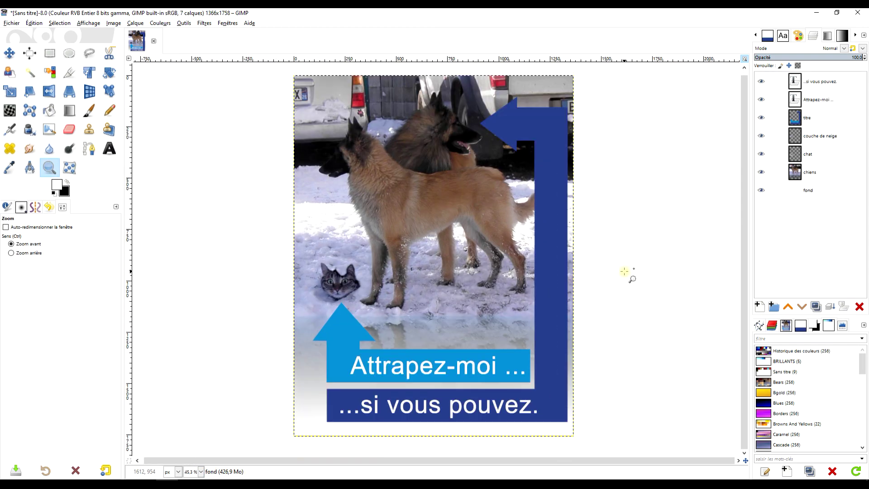
{"action": "left_click", "coordinate": [626, 275]}
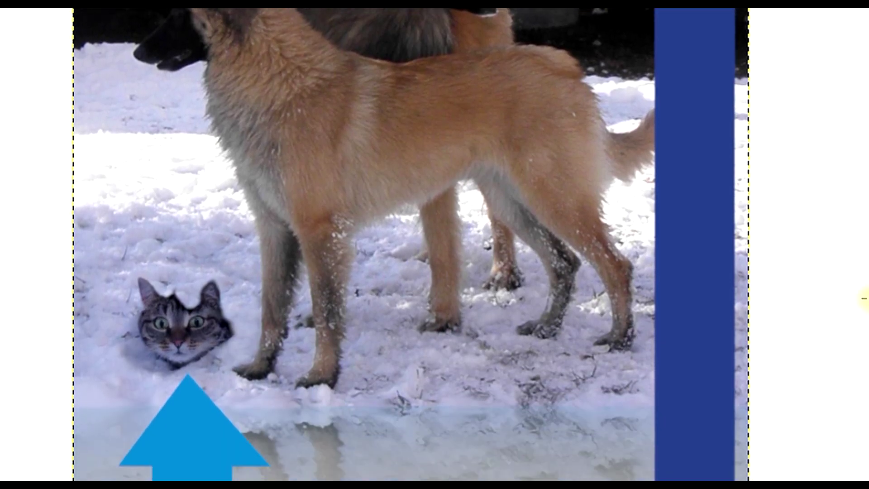